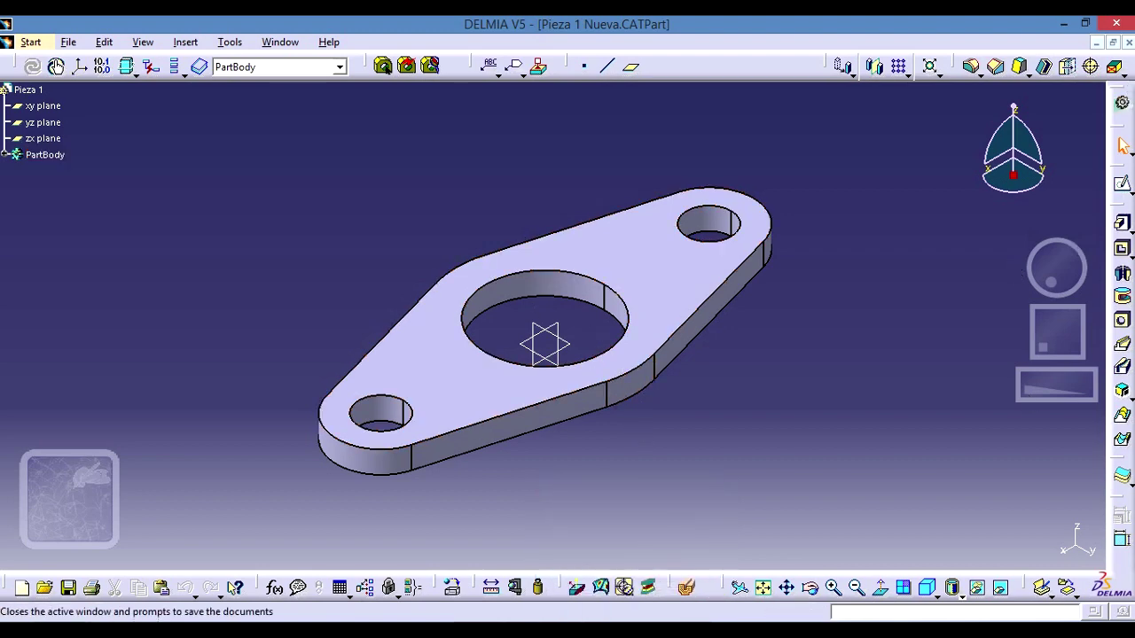
# Close the finished Pieza 1 part and start a new Part Design part.
pyautogui.click(1129, 42)
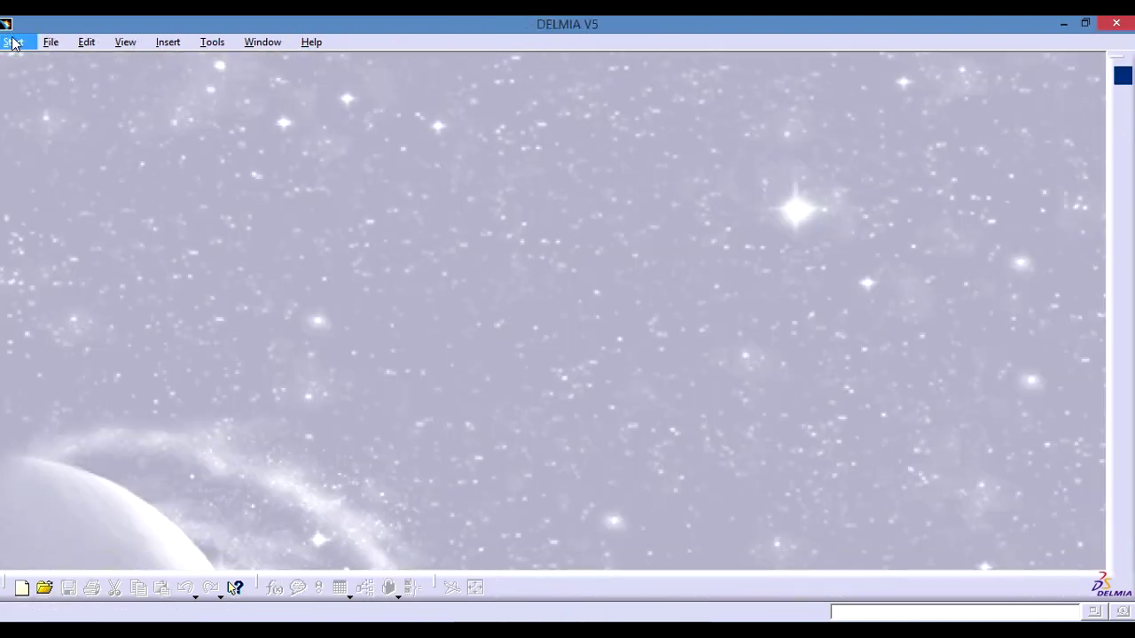
pyautogui.click(14, 42)
pyautogui.moveTo(62, 82)
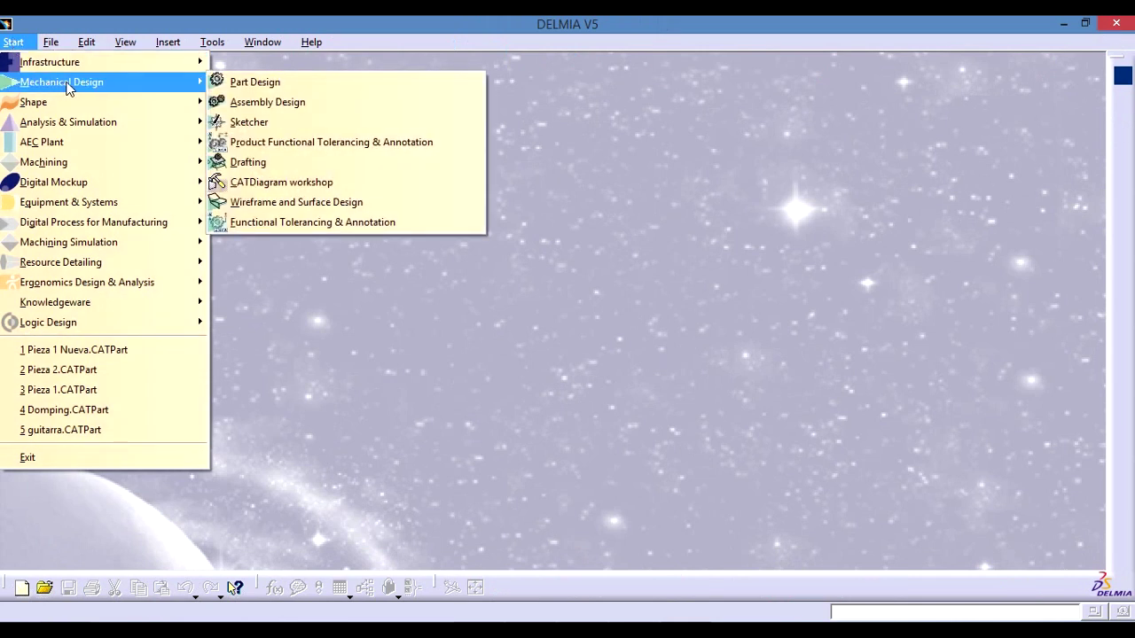
pyautogui.click(288, 83)
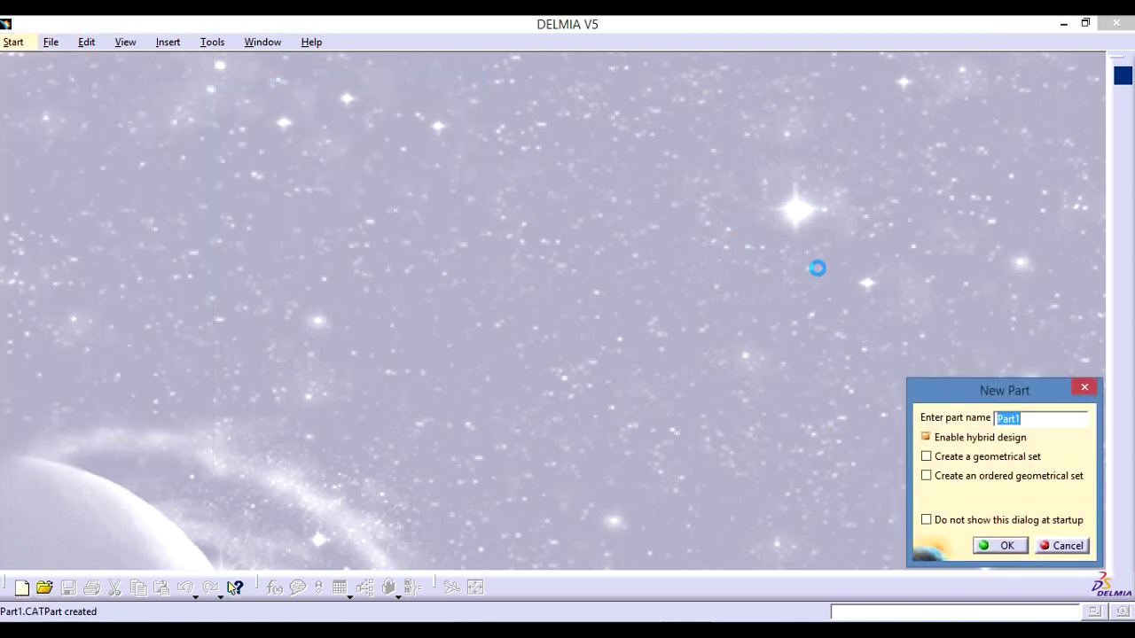
# Name the new part 'Pieza 2' and confirm it.
pyautogui.write('Pieza 2')
pyautogui.click(1001, 545)
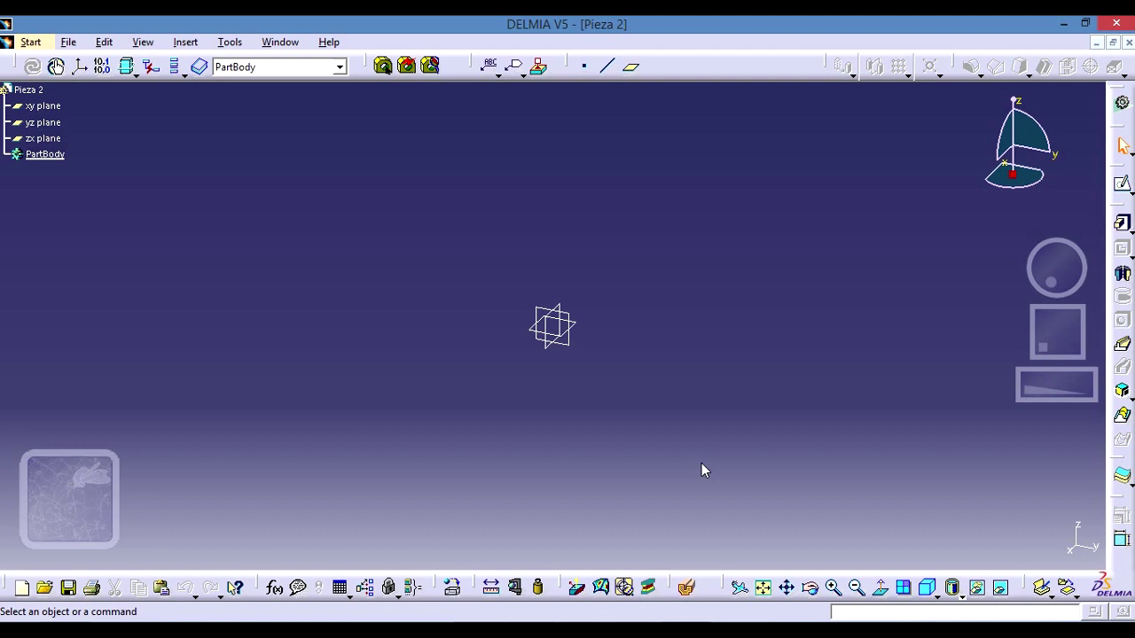
pyautogui.click(600, 632)
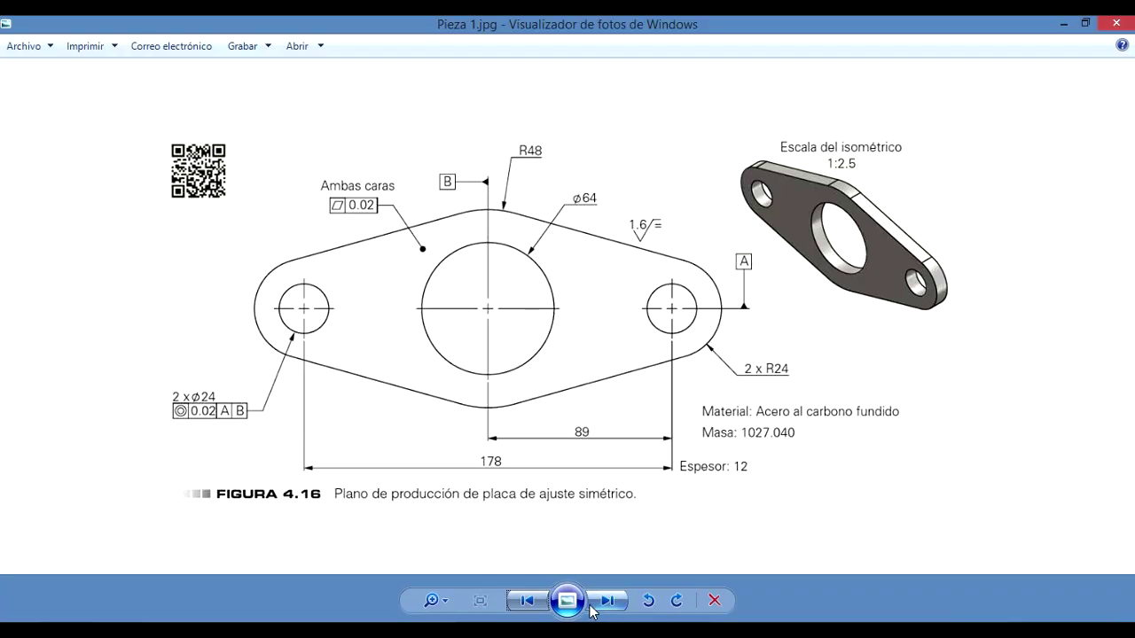
pyautogui.click(607, 600)
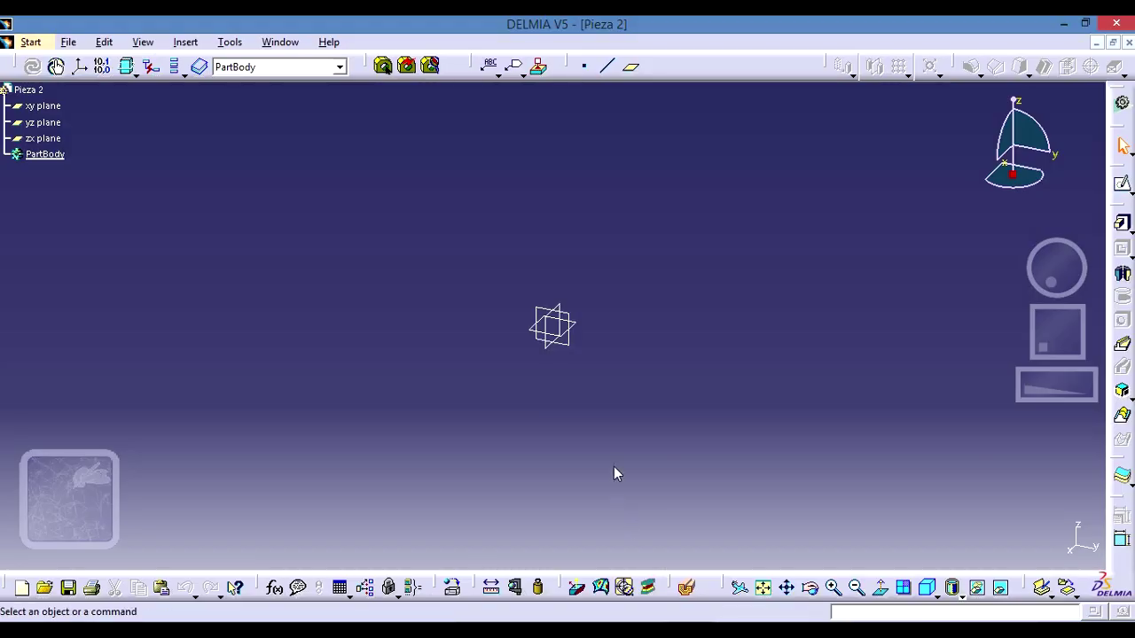
# Open a new sketch on the xy plane and check the reference drawing before drawing circles.
pyautogui.click(581, 332)
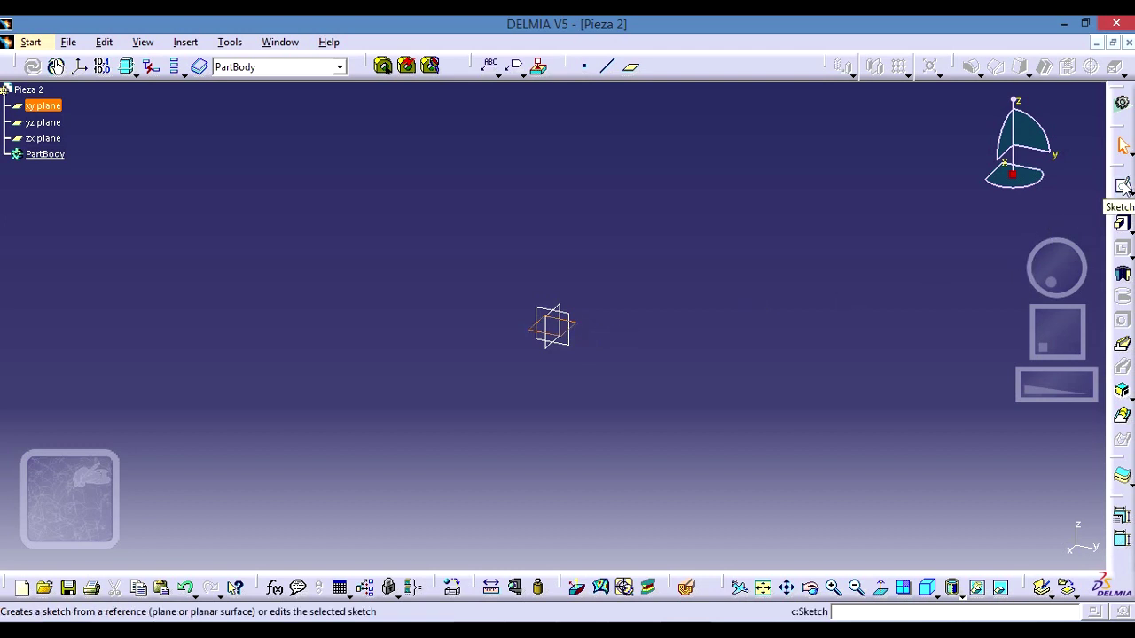
pyautogui.click(1123, 186)
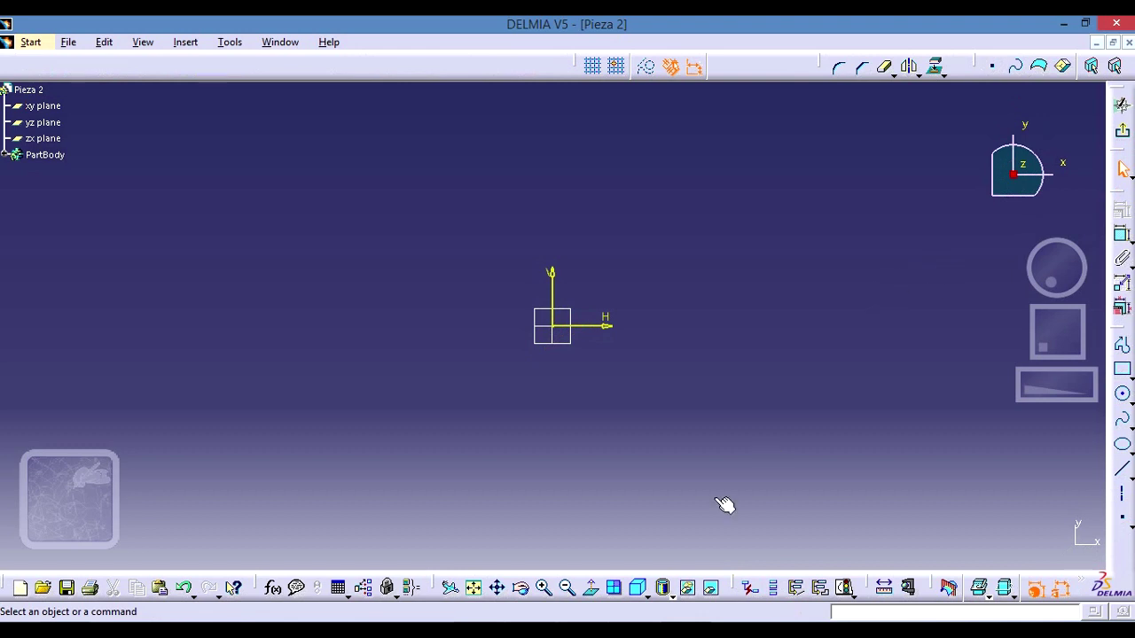
pyautogui.hotkey('alt', 'Tab')
pyautogui.click(1121, 394)
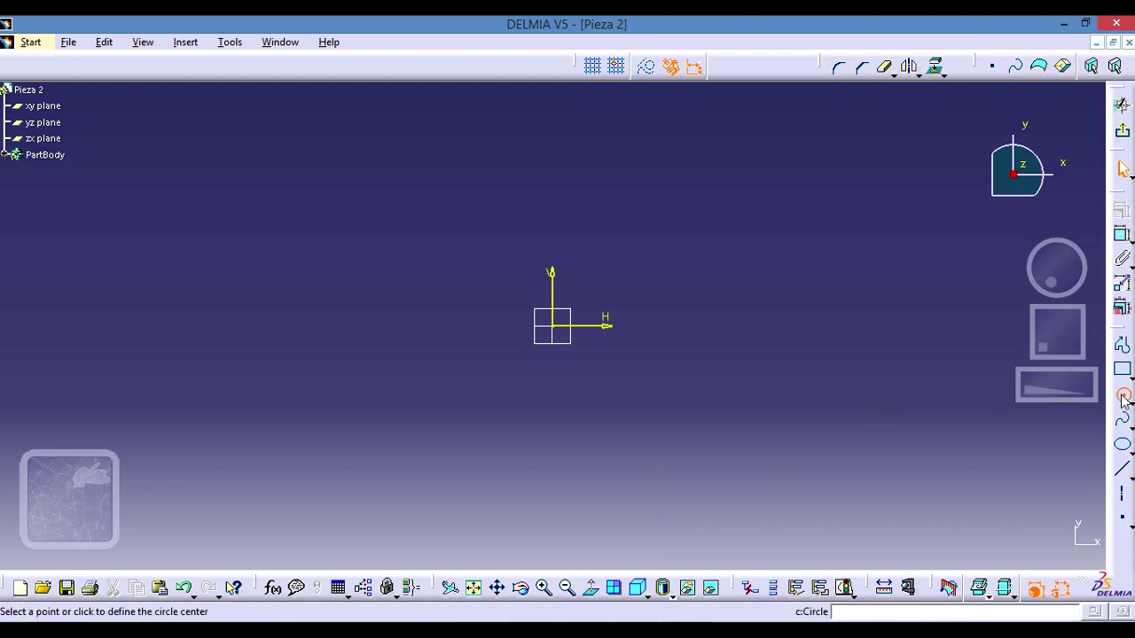
# Draw a circle centred at the sketch origin.
pyautogui.click(558, 327)
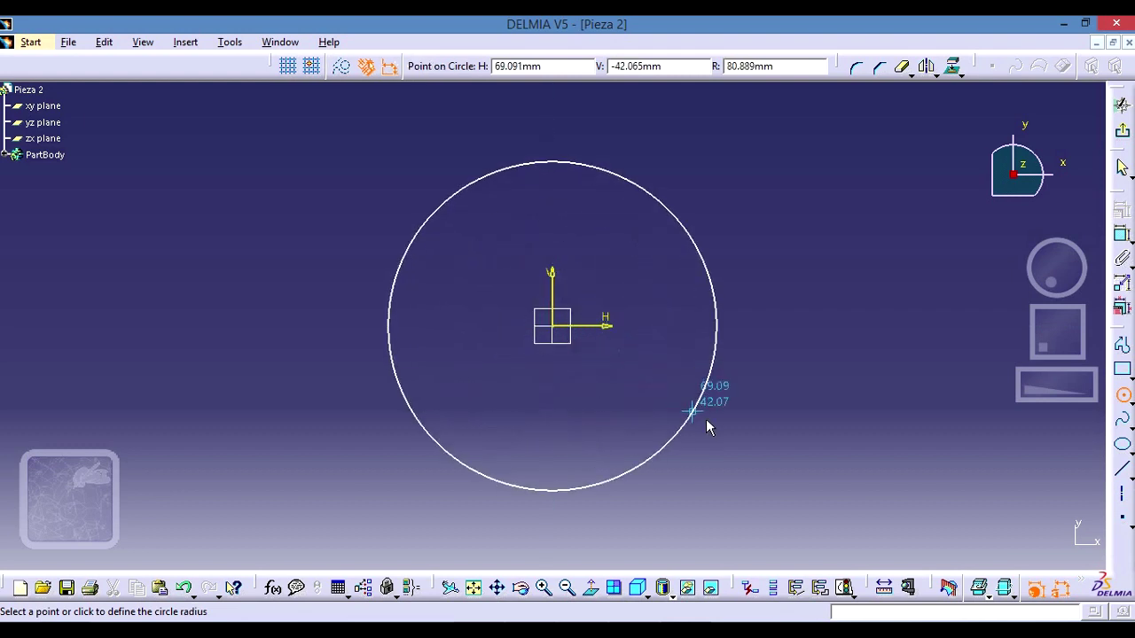
pyautogui.click(707, 426)
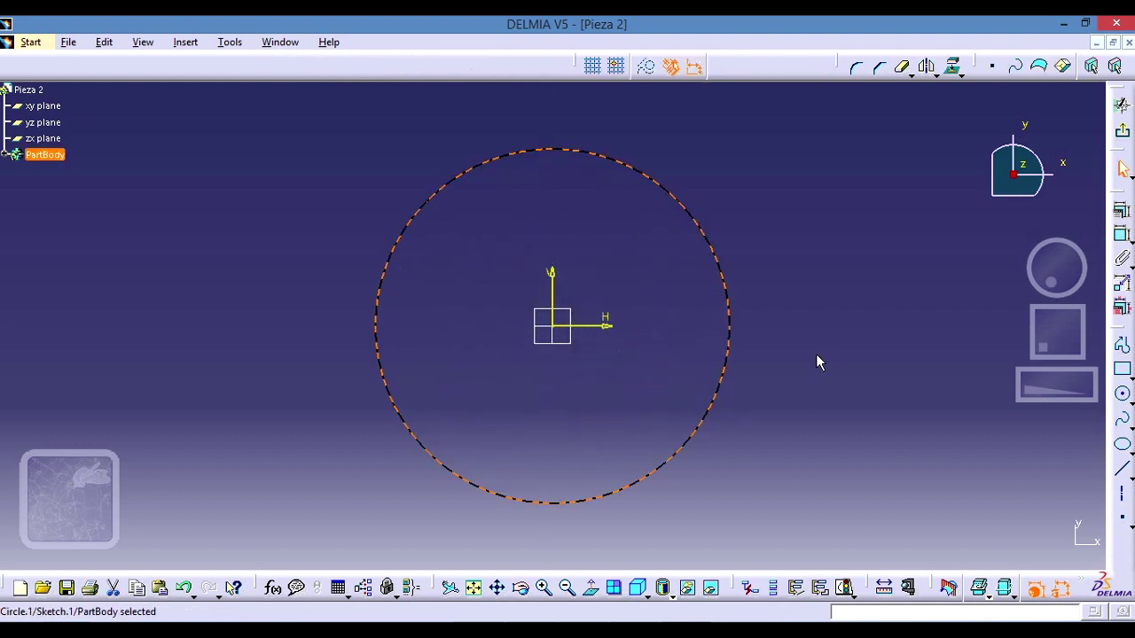
pyautogui.click(820, 305)
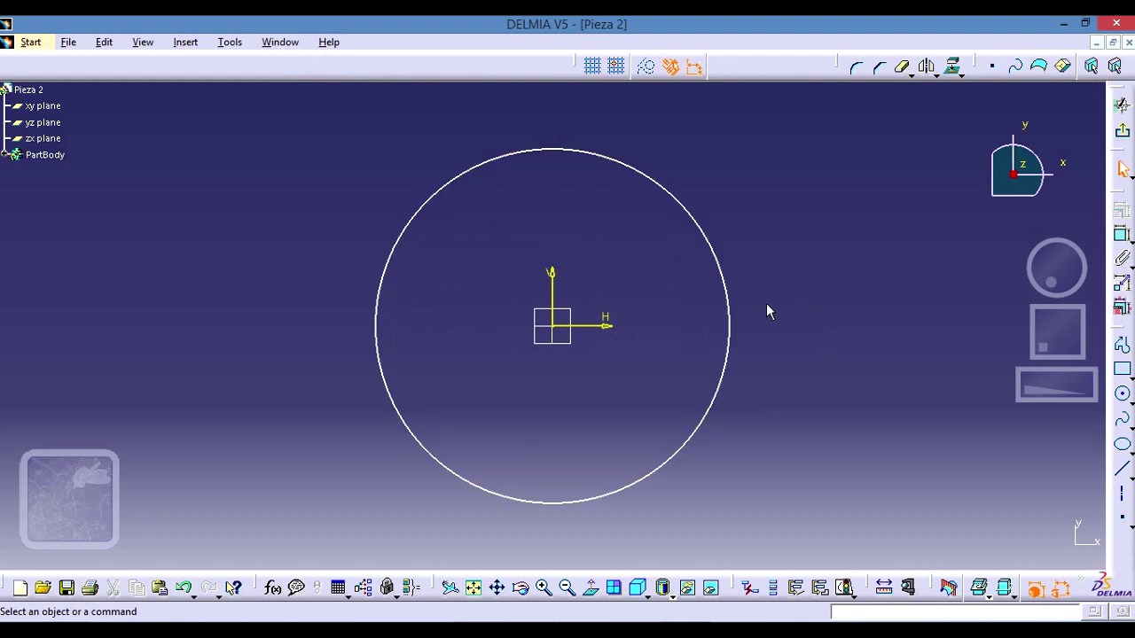
# Constrain the circle's diameter to 100 mm and exit the sketch.
pyautogui.click(730, 314)
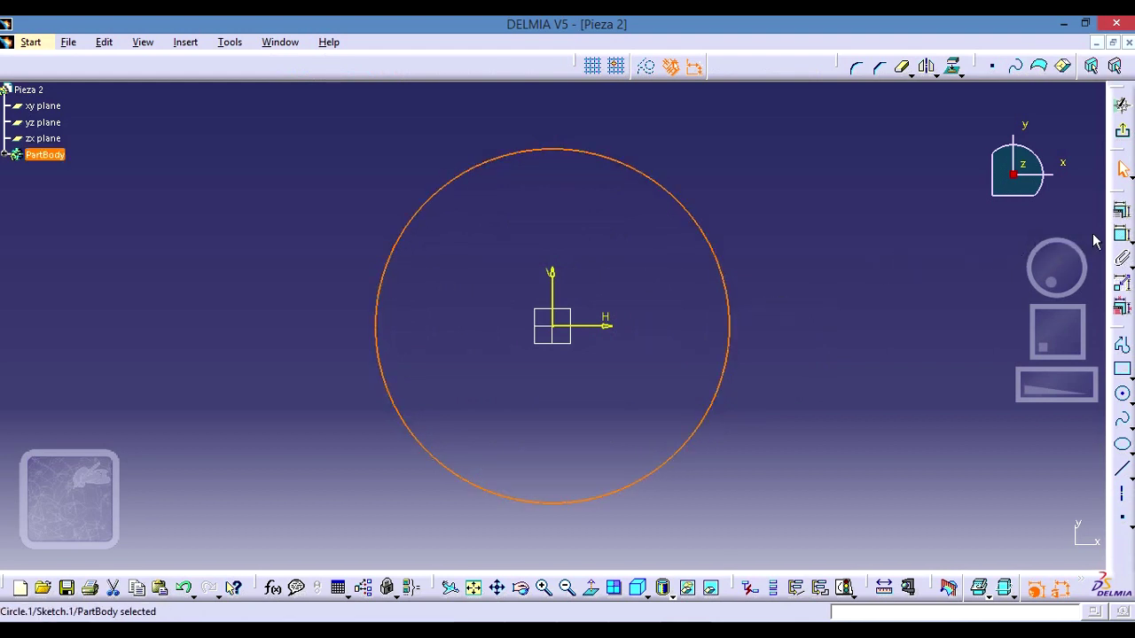
pyautogui.click(1121, 237)
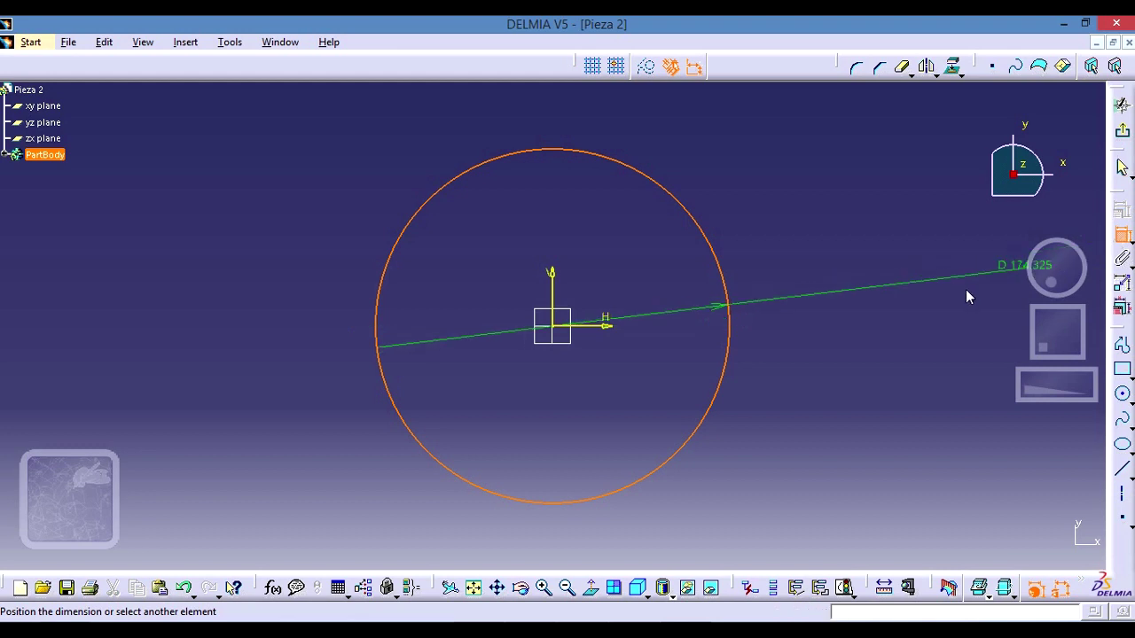
pyautogui.click(834, 254)
pyautogui.doubleClick(829, 250)
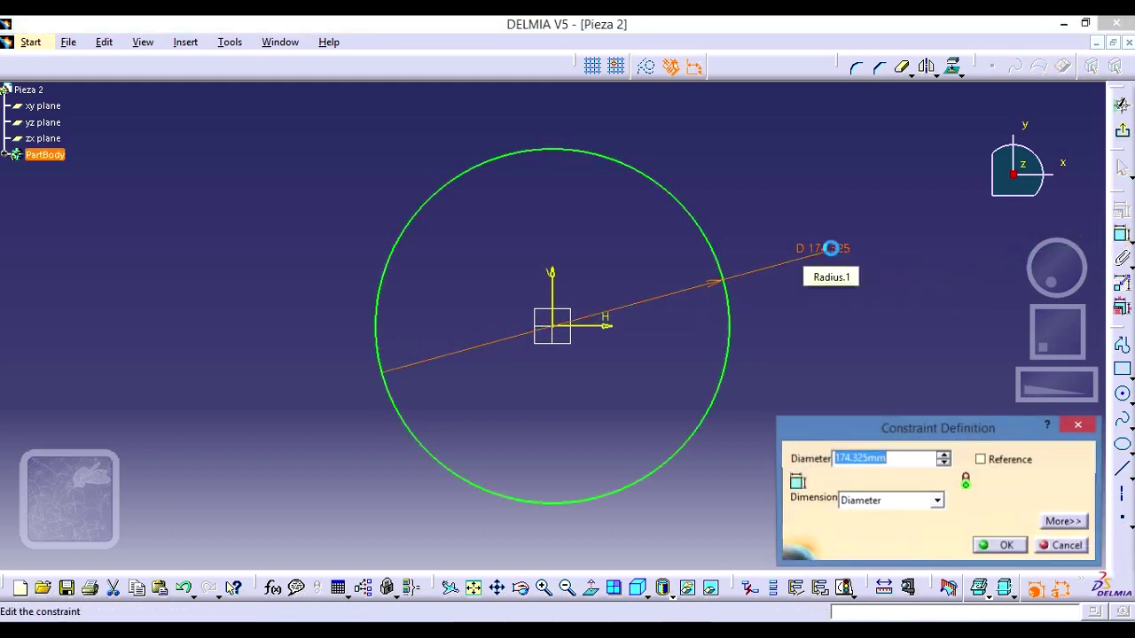
pyautogui.write('100')
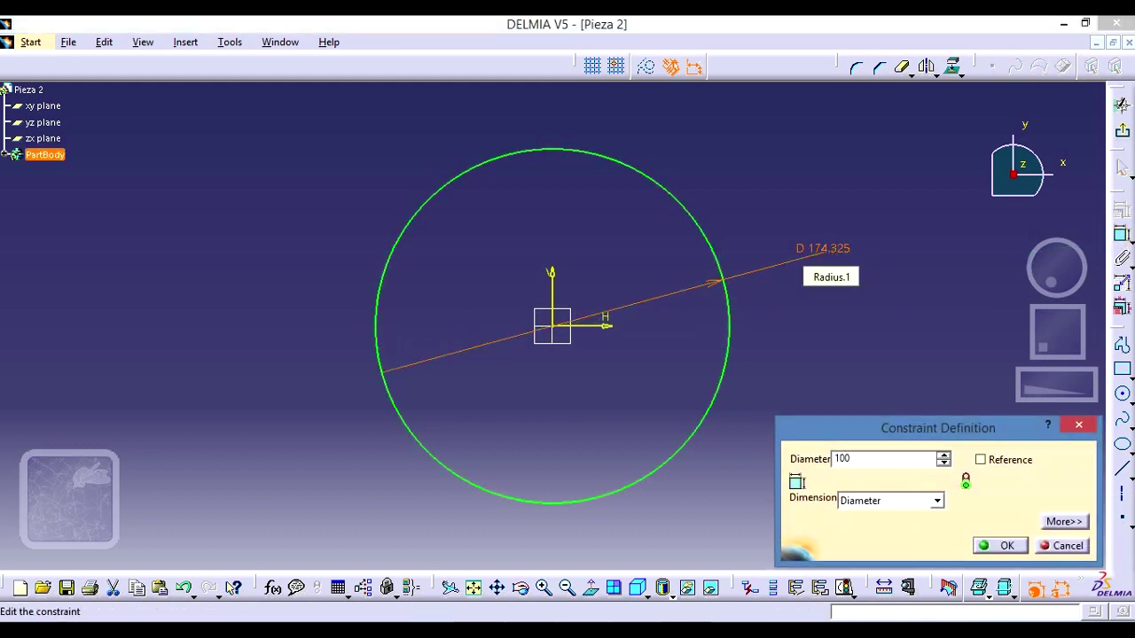
pyautogui.press('Return')
pyautogui.click(786, 337)
pyautogui.moveTo(795, 338); pyautogui.dragTo(798, 246, button='middle')
pyautogui.moveTo(848, 294)
pyautogui.mouseDown(button='middle')
pyautogui.moveTo(834, 281)
pyautogui.moveTo(839, 297)
pyautogui.mouseUp(button='middle')
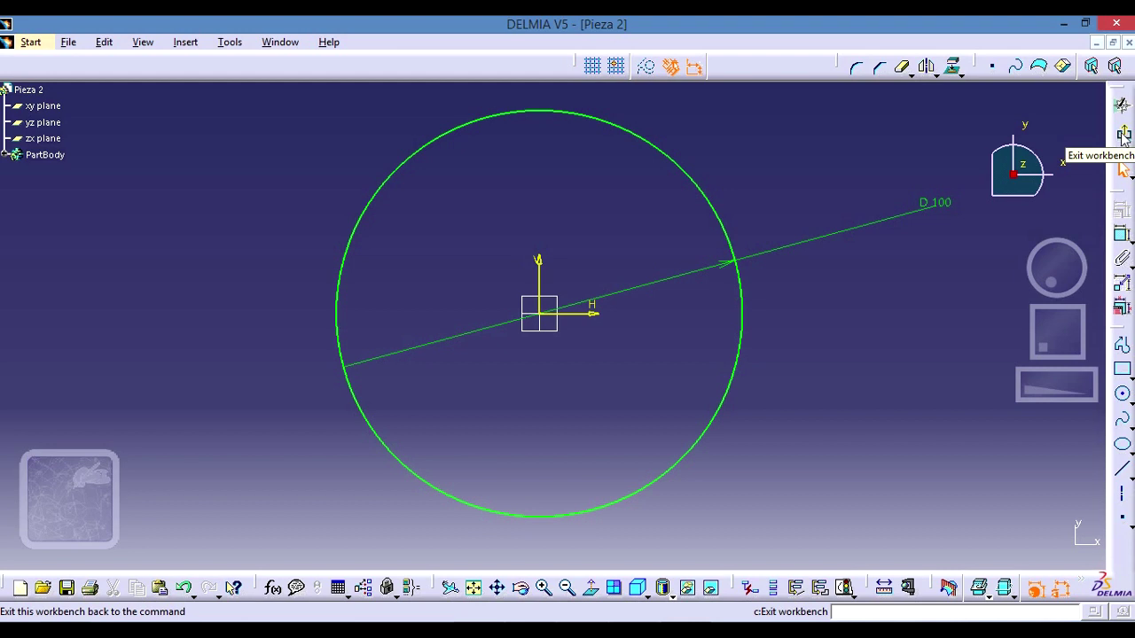
pyautogui.click(1123, 134)
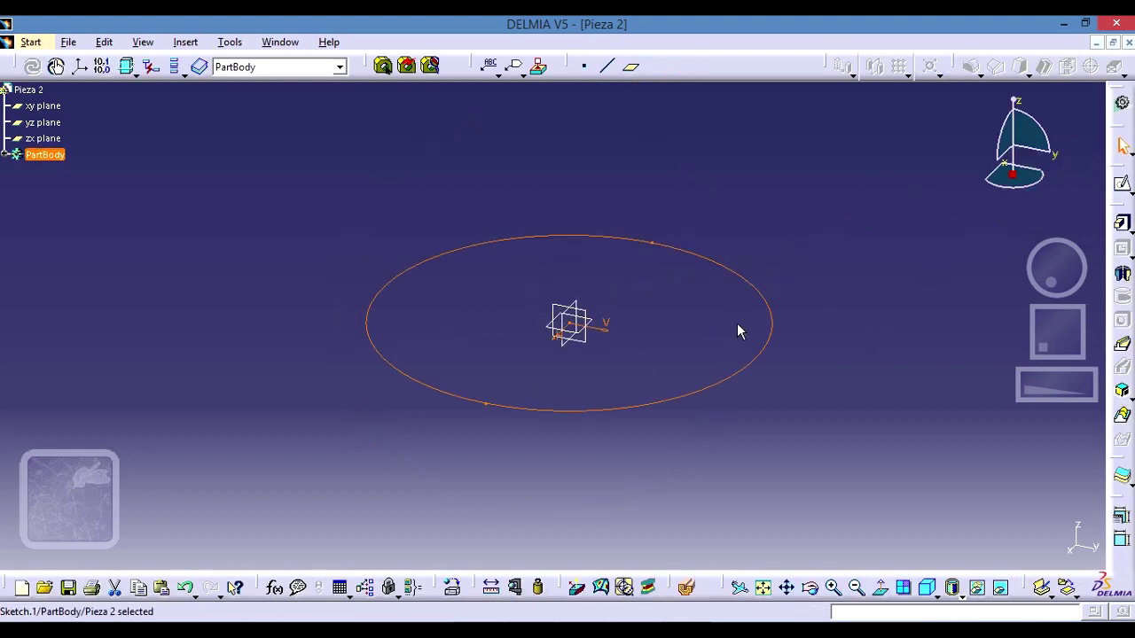
# Select the circle sketch and start a Pad from it.
pyautogui.click(769, 342)
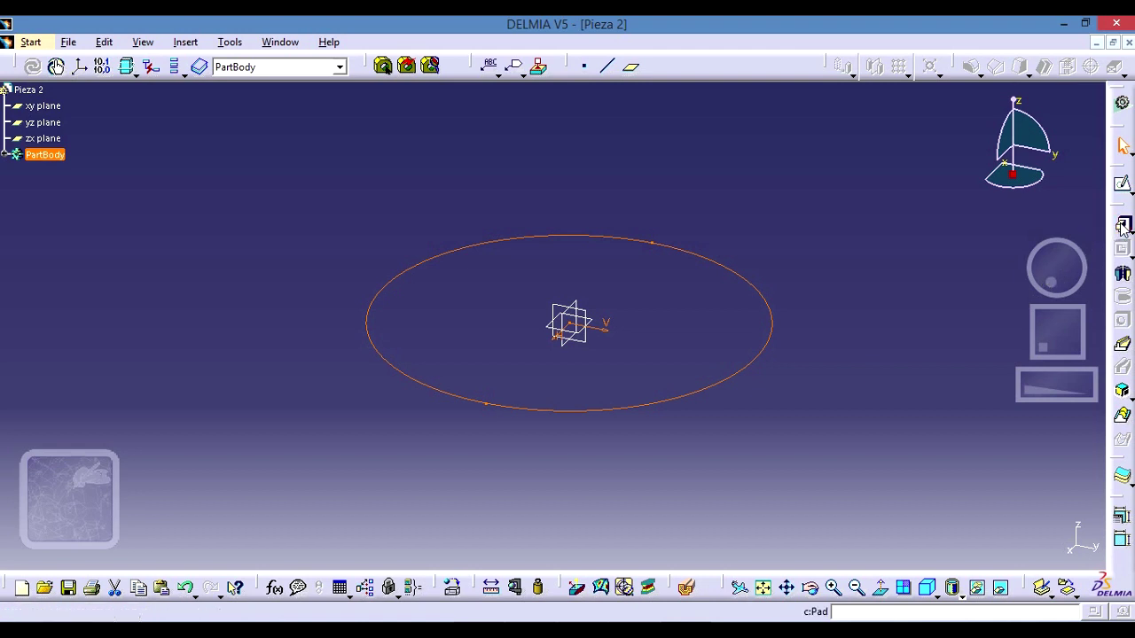
pyautogui.click(1122, 227)
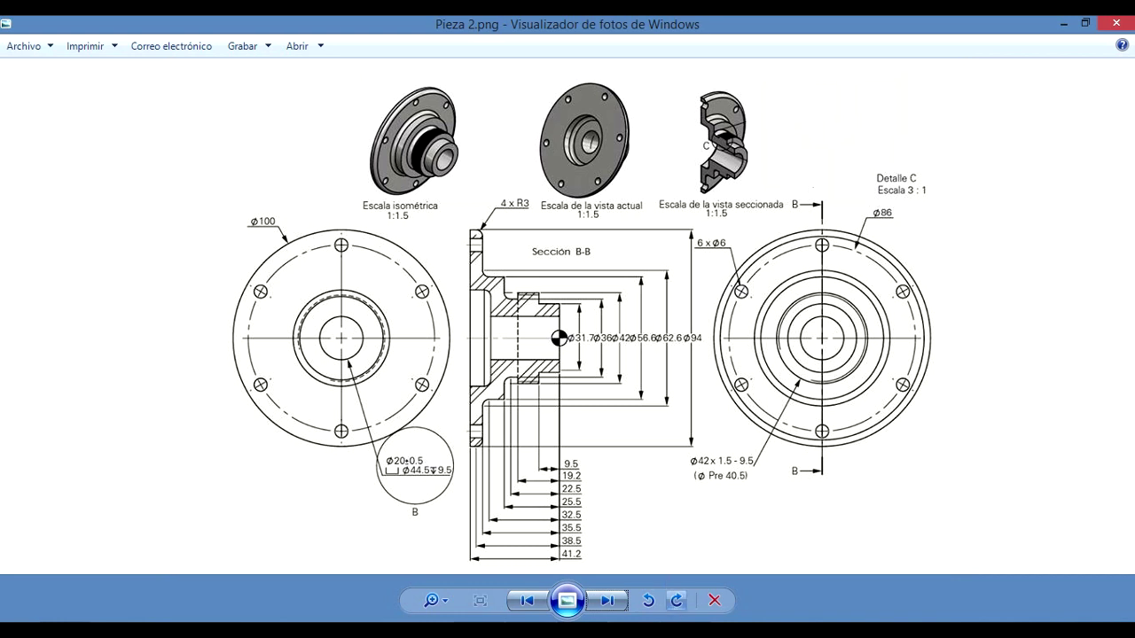
# Pad the 100 mm circle 5.7 mm thick, then view the Pieza 2 reference drawing.
pyautogui.hotkey('alt', 'Tab')
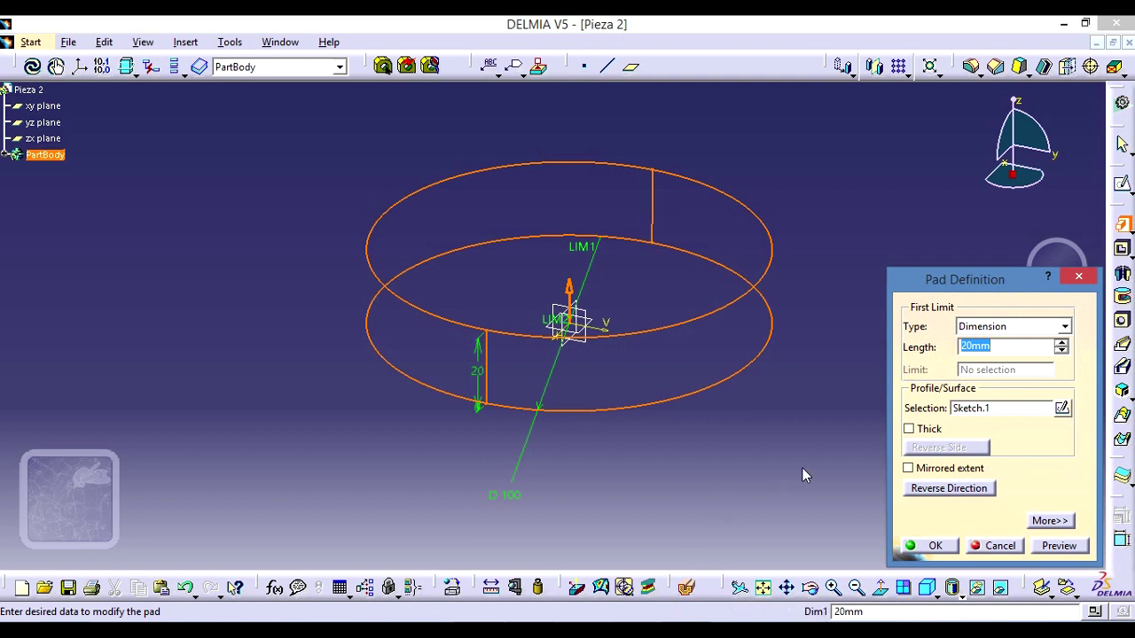
pyautogui.write('5.7')
pyautogui.press('Return')
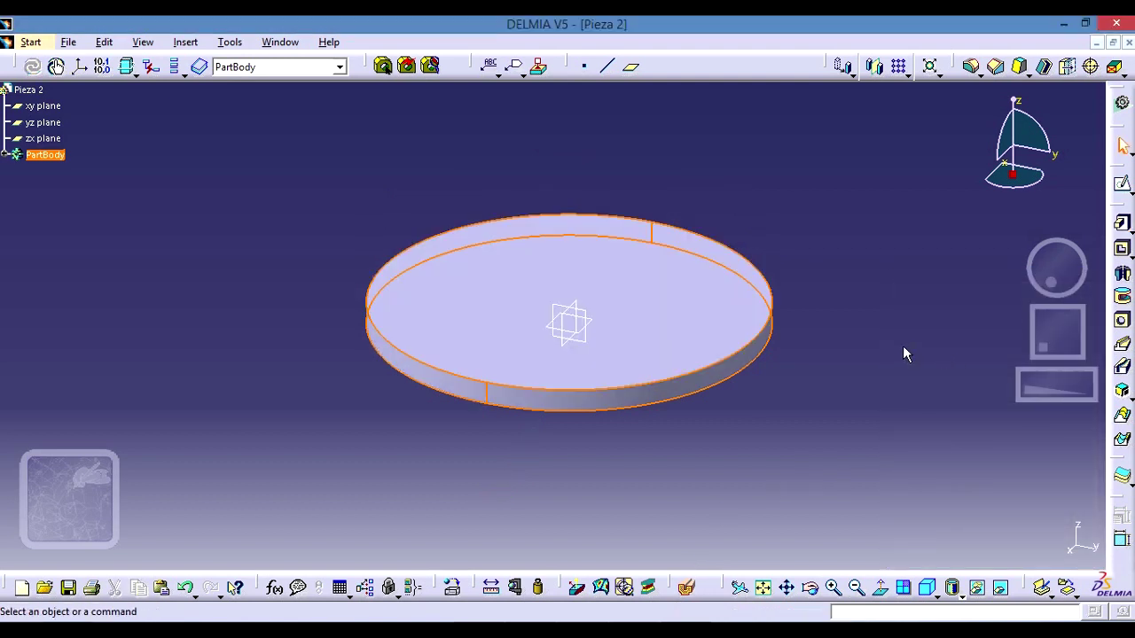
pyautogui.moveTo(904, 349); pyautogui.dragTo(853, 402, button='middle')
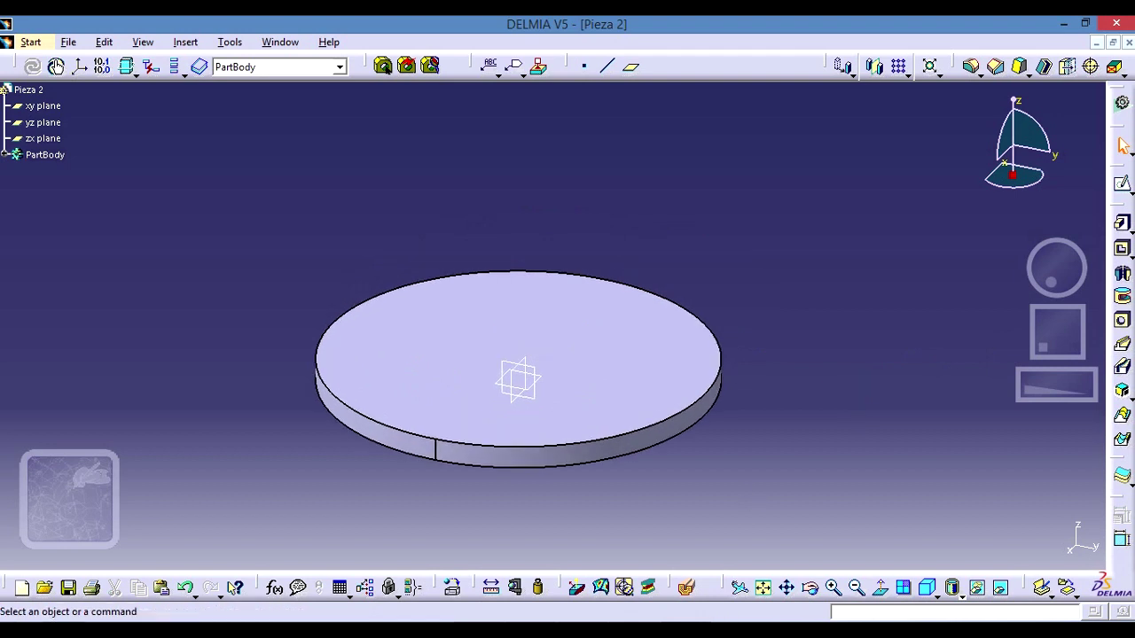
pyautogui.hotkey('alt', 'Tab')
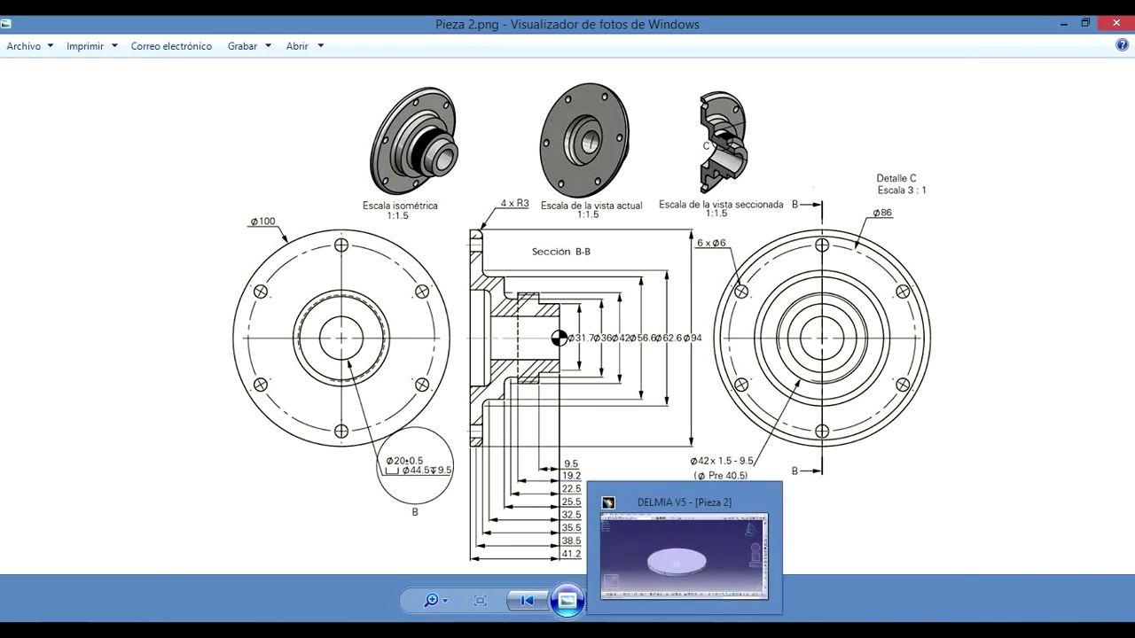
# Start a sketch on the disc's top face and draw a circle centred at the origin.
pyautogui.click(685, 554)
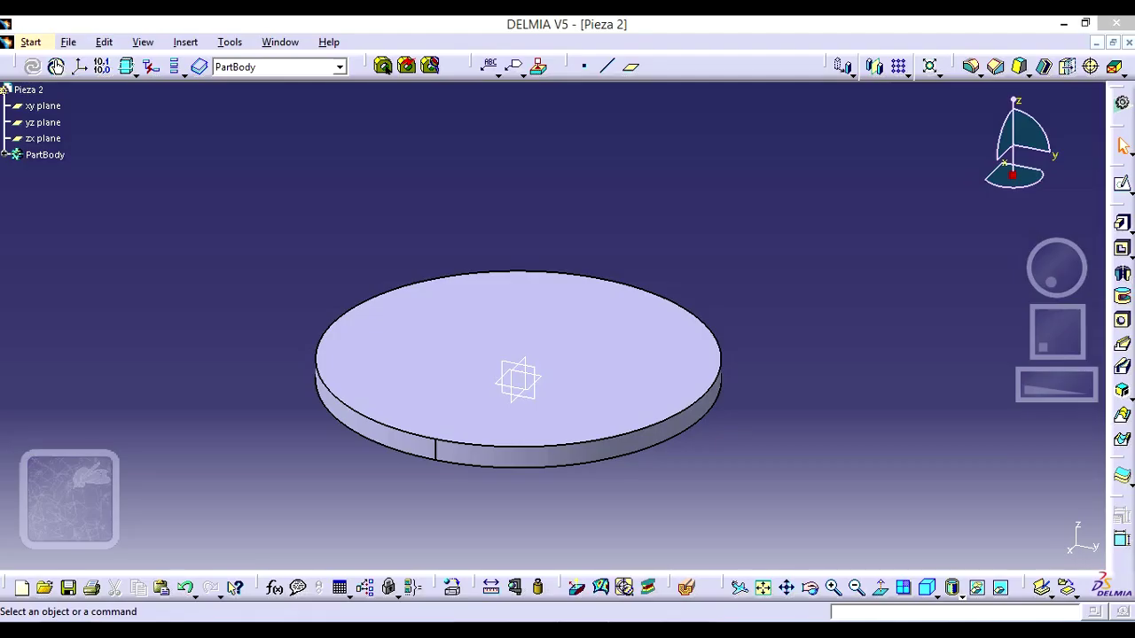
pyautogui.click(660, 364)
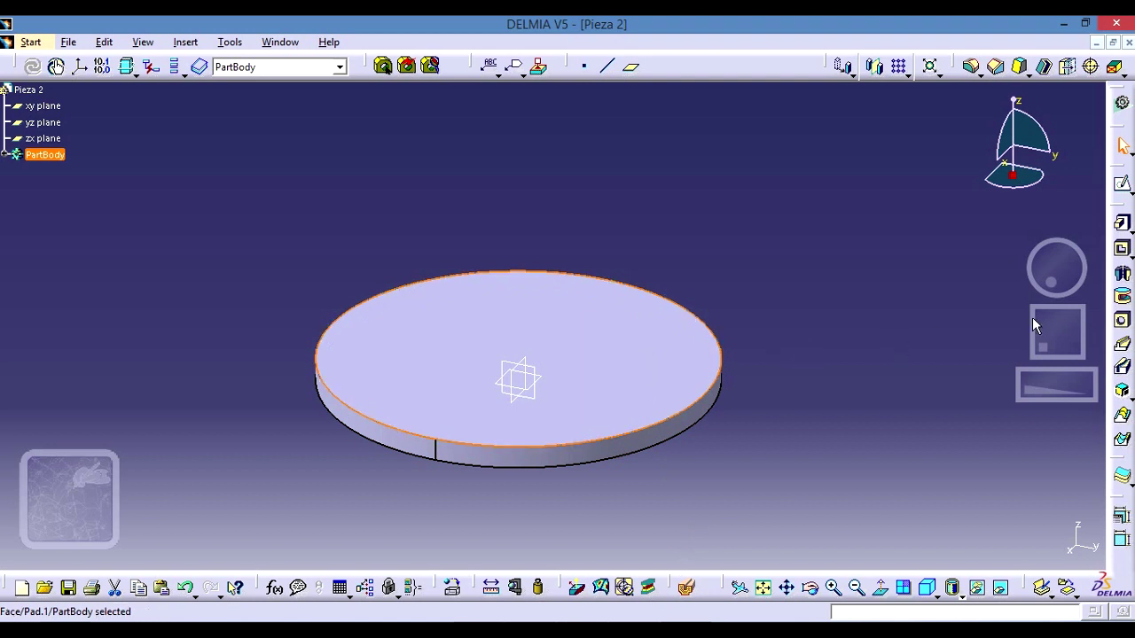
pyautogui.click(1124, 186)
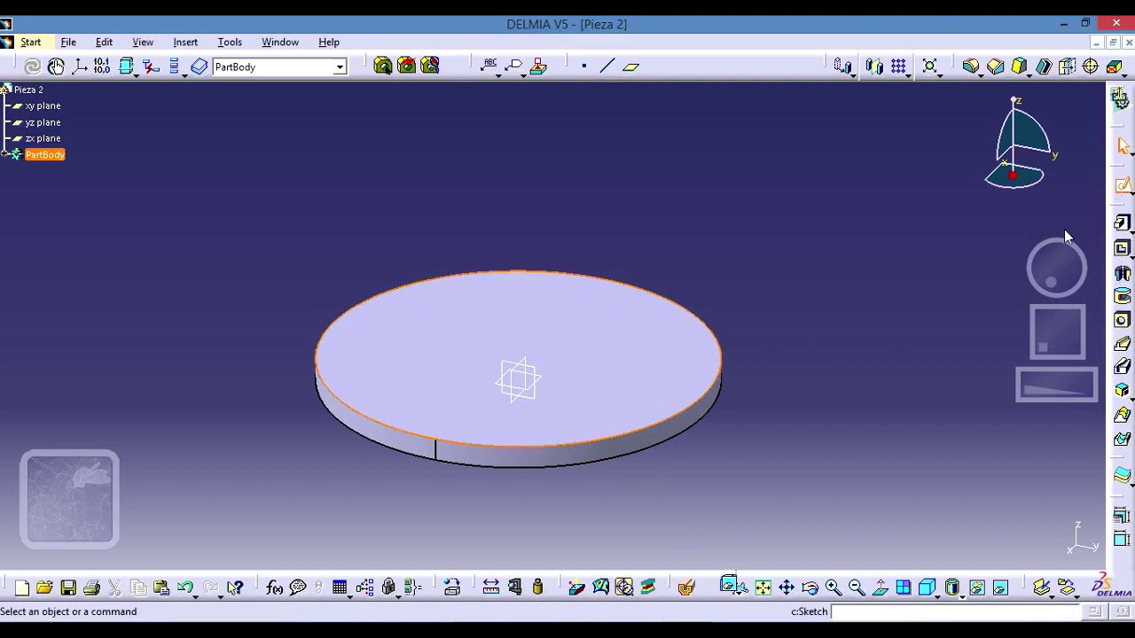
pyautogui.moveTo(955, 370); pyautogui.dragTo(881, 377, button='middle')
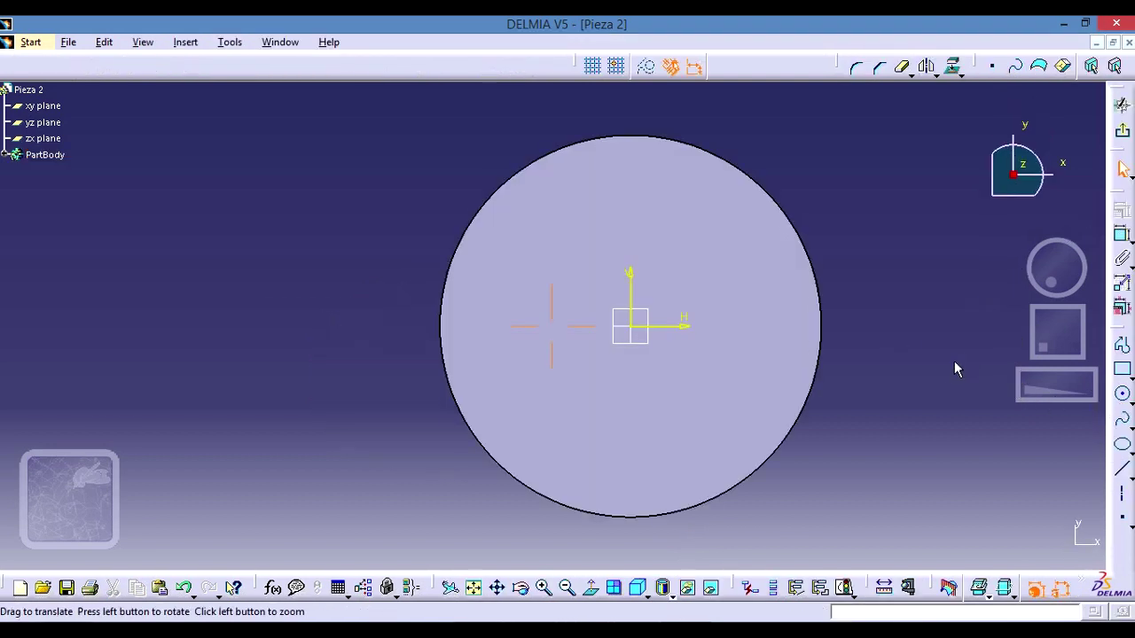
pyautogui.click(1121, 397)
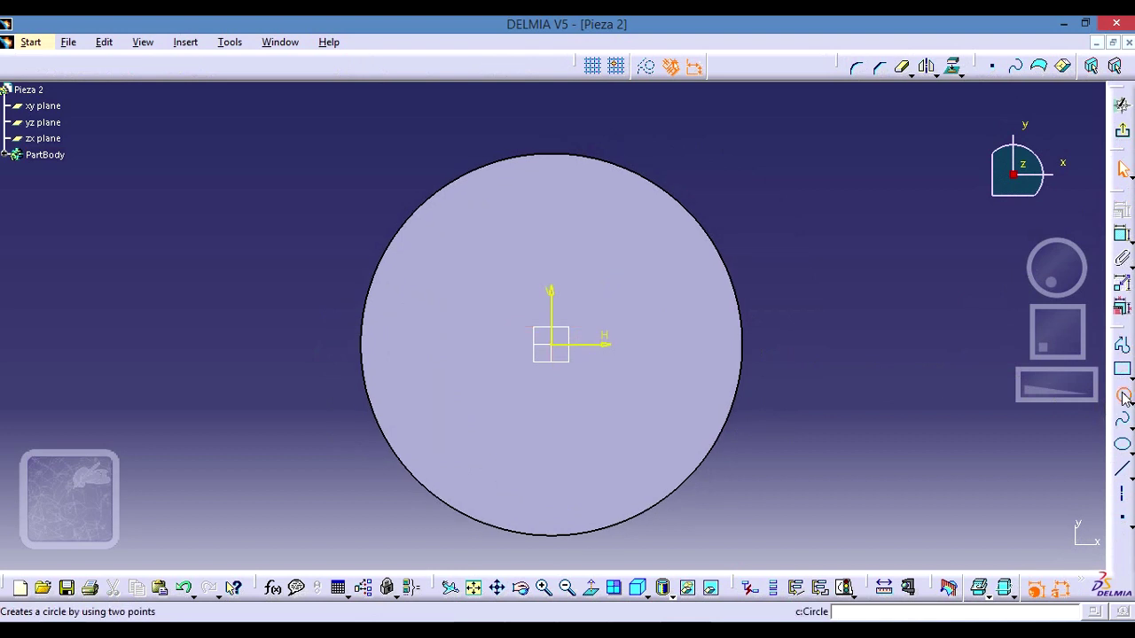
pyautogui.click(563, 348)
pyautogui.click(679, 441)
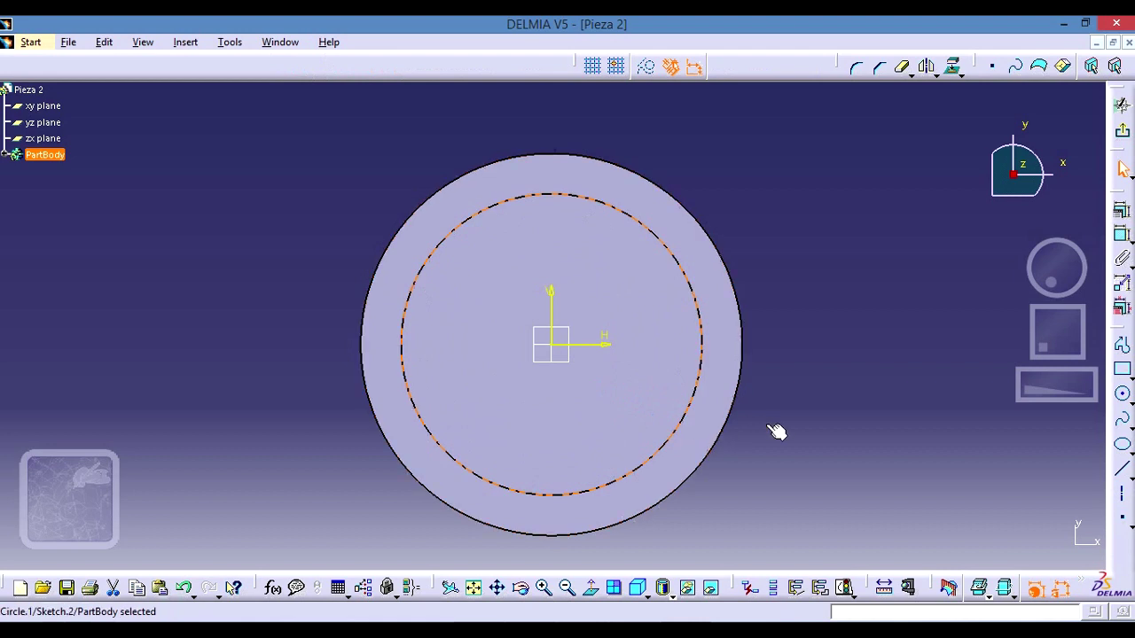
# Dimension the circle to 56.6 mm diameter and return to the 3D part.
pyautogui.click(1121, 258)
pyautogui.click(843, 284)
pyautogui.doubleClick(840, 280)
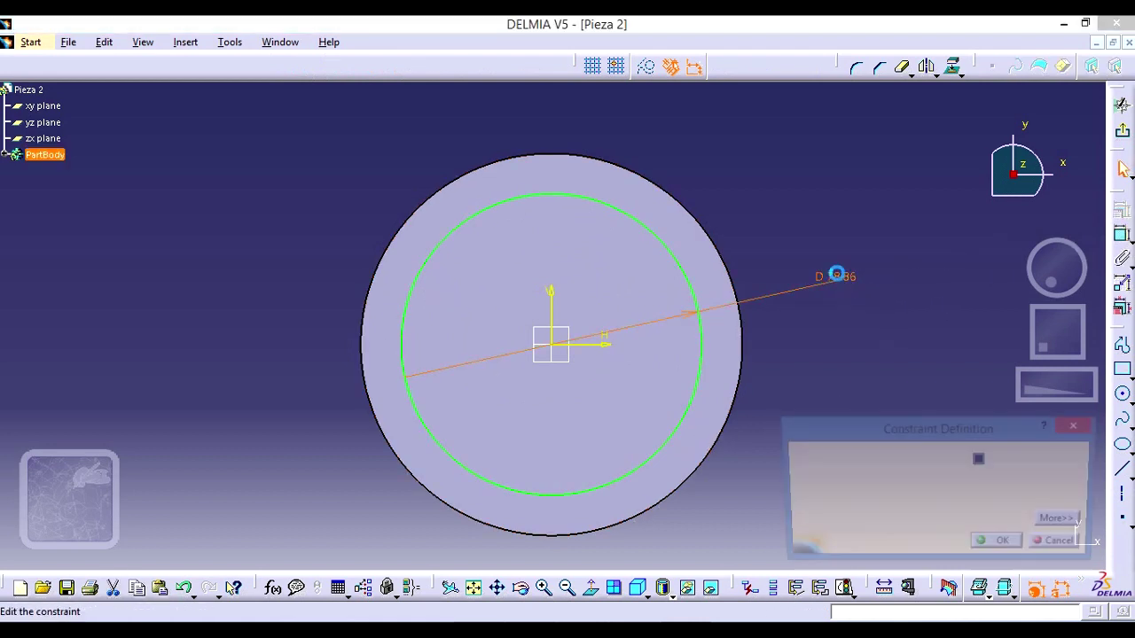
pyautogui.write('56.6')
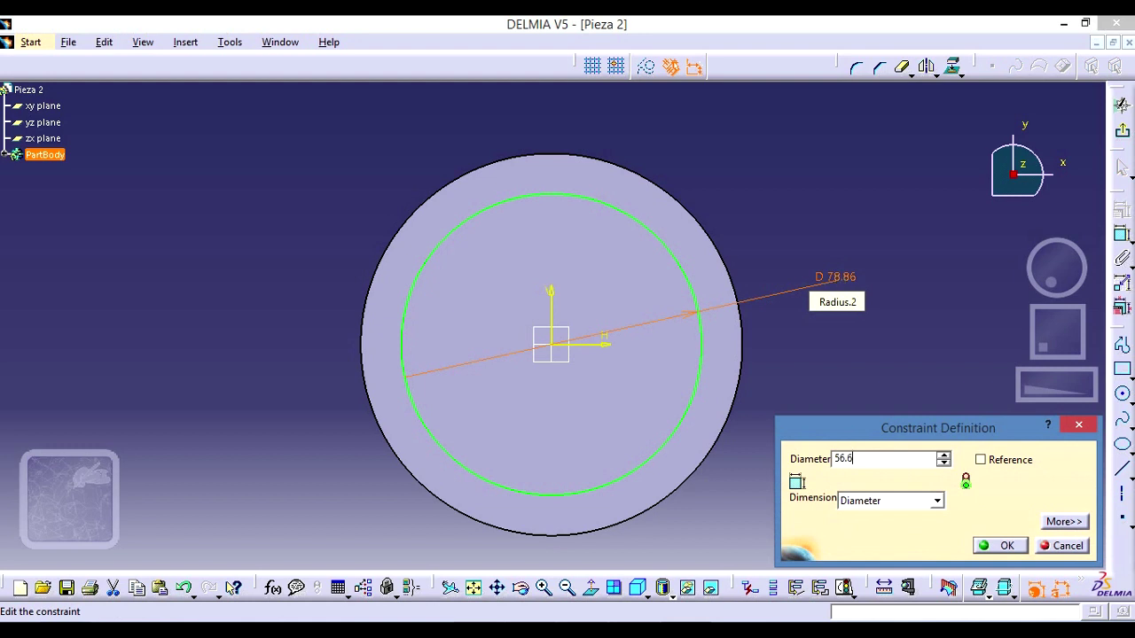
pyautogui.click(1009, 546)
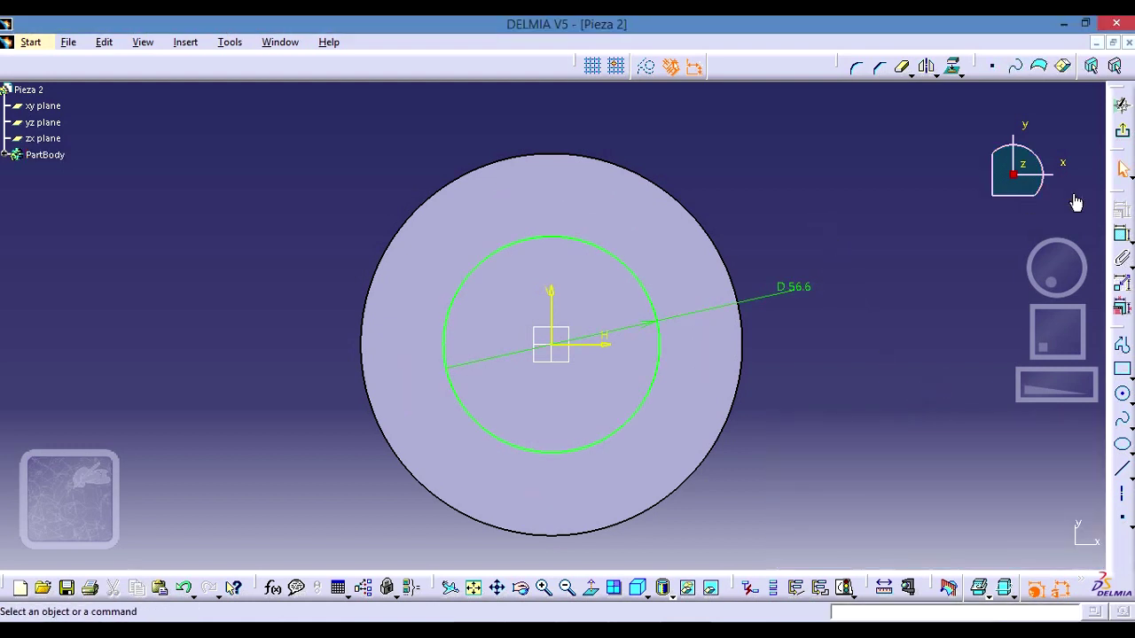
pyautogui.click(1124, 133)
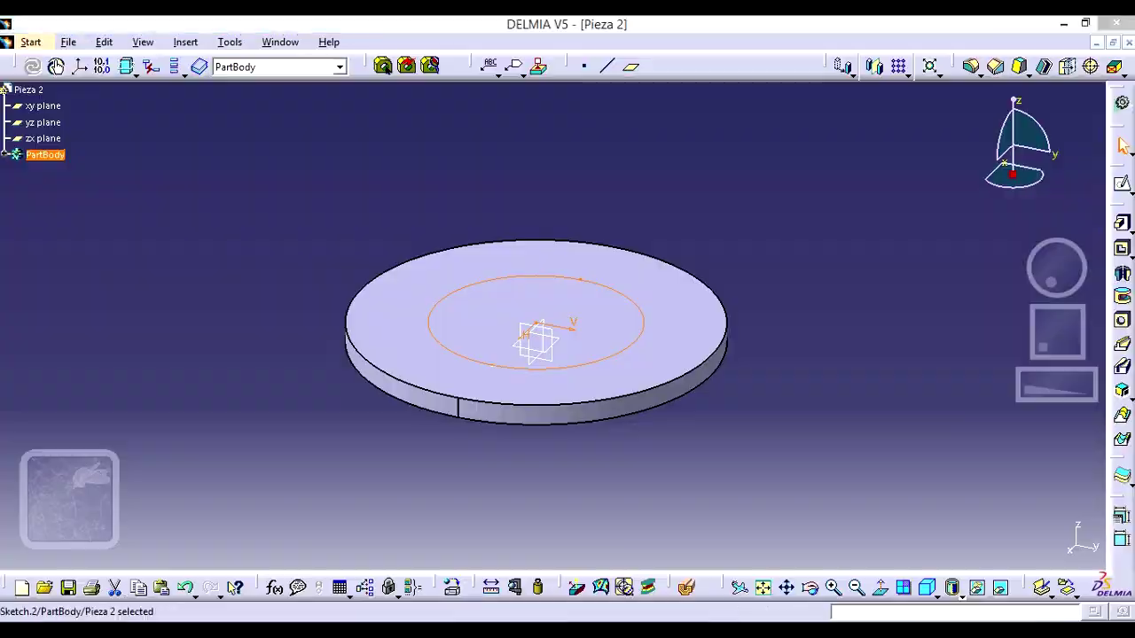
pyautogui.hotkey('alt', 'Tab')
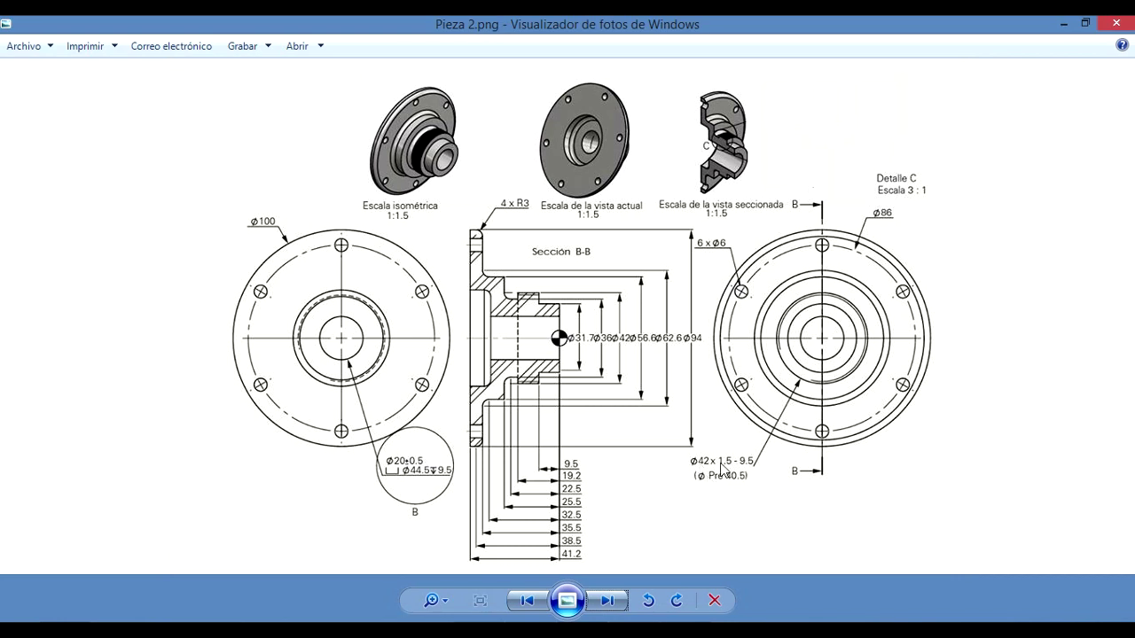
pyautogui.hotkey('alt', 'Tab')
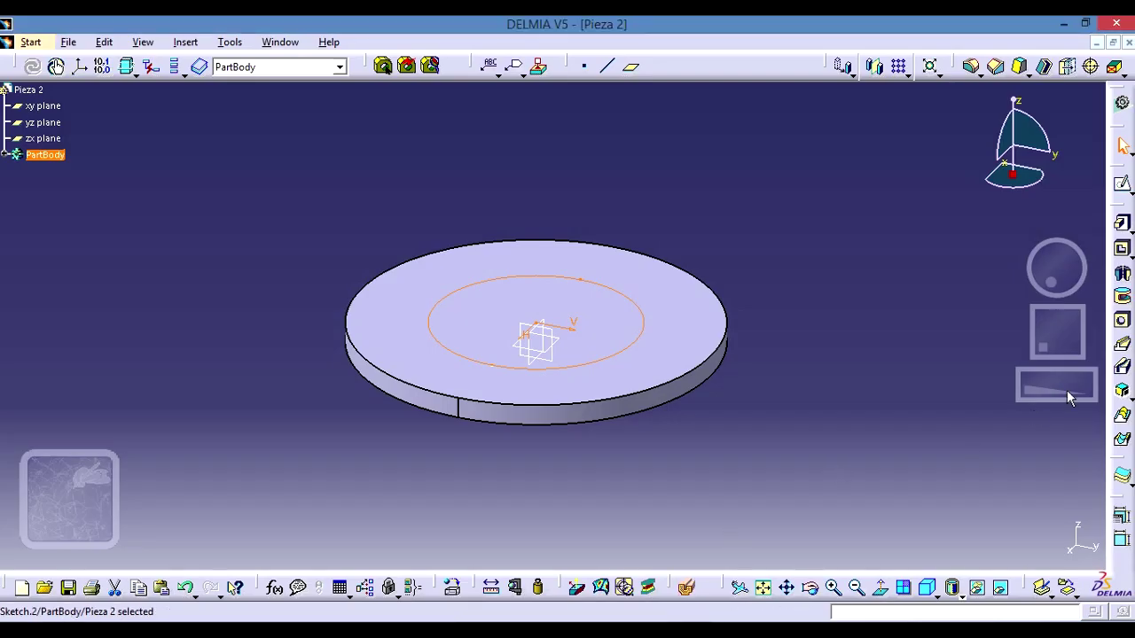
# Pad the 56.6 mm circle 10 mm to form the hub, then view the reference drawing.
pyautogui.click(1121, 223)
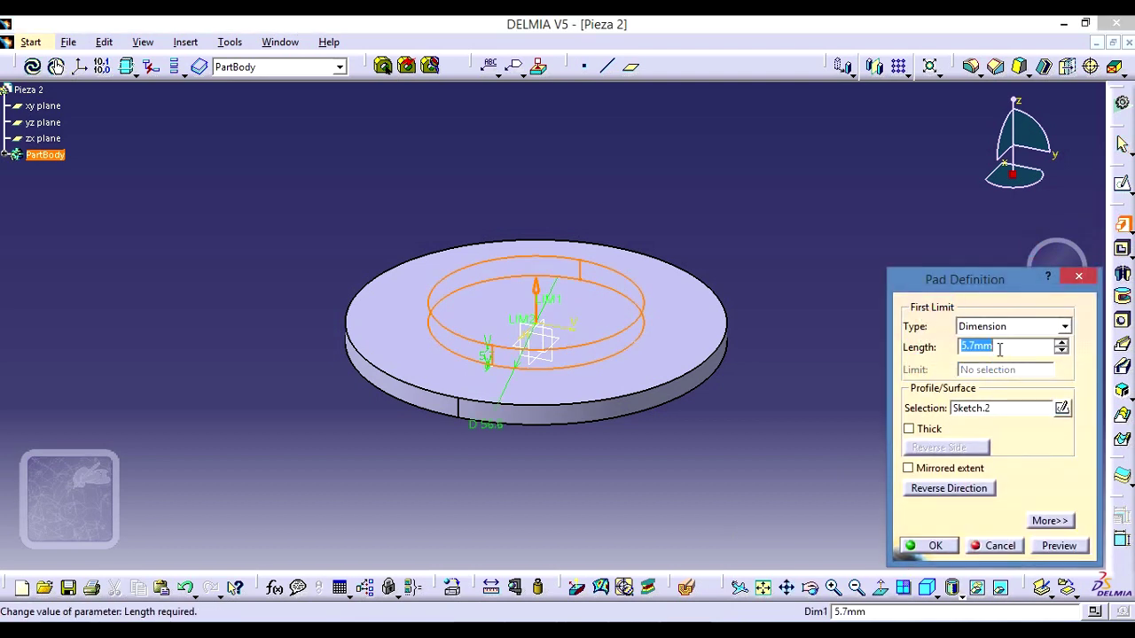
pyautogui.write('10')
pyautogui.press('Return')
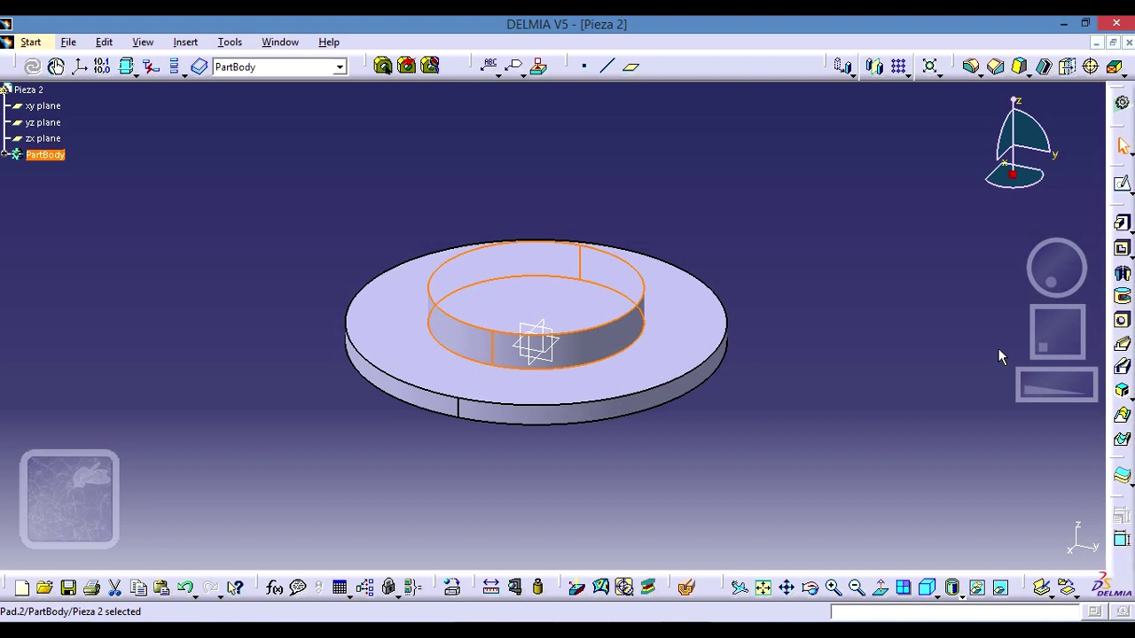
pyautogui.click(874, 347)
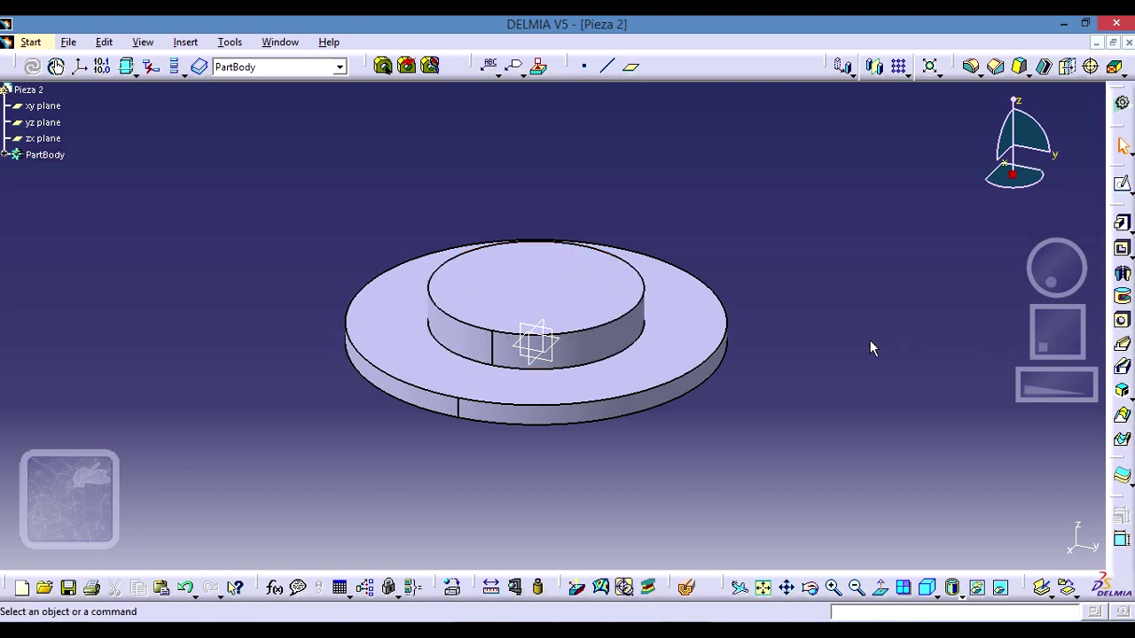
pyautogui.hotkey('alt', 'Tab')
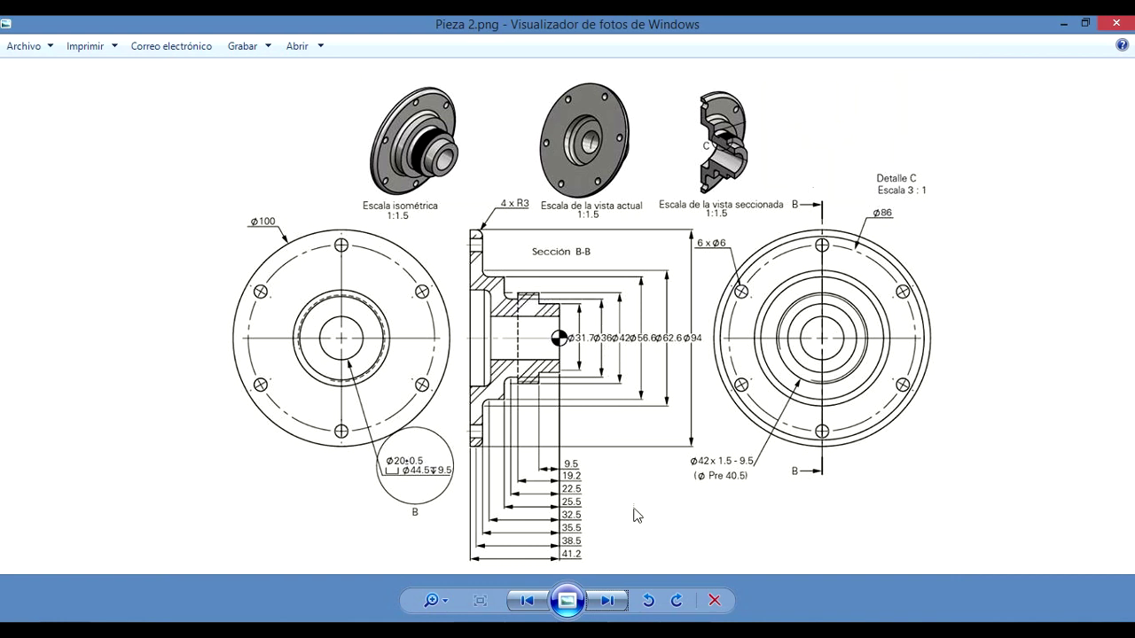
# Return to DELMIA to see the disc with its raised 56.6 mm hub.
pyautogui.hotkey('alt', 'Tab')
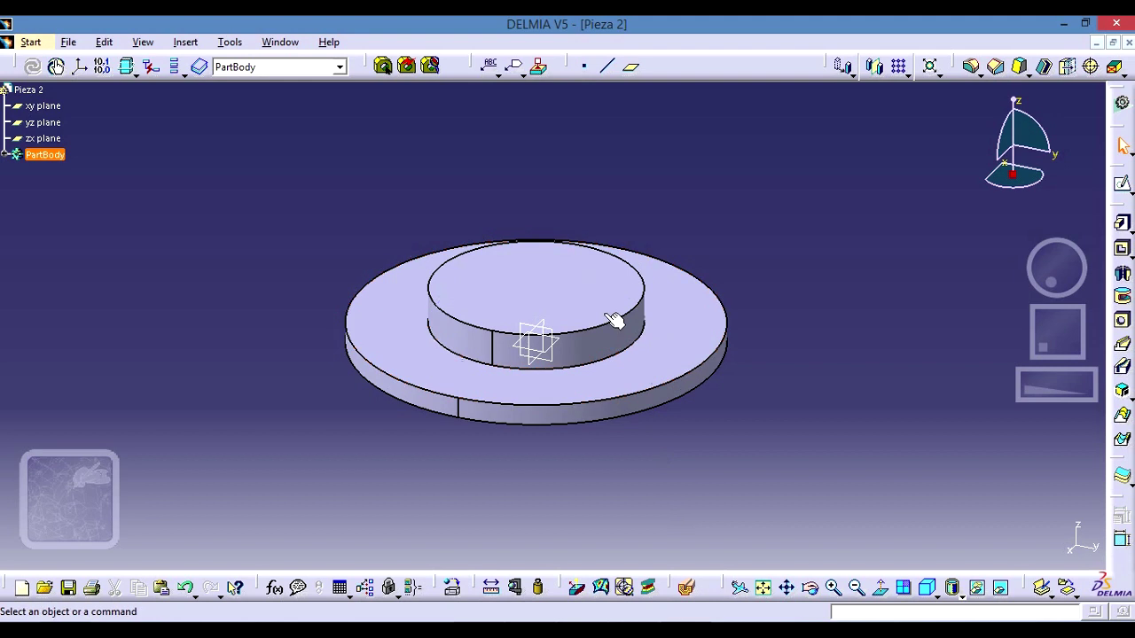
# Start a sketch on the hub's top face and draw a circle centred at the origin.
pyautogui.click(575, 283)
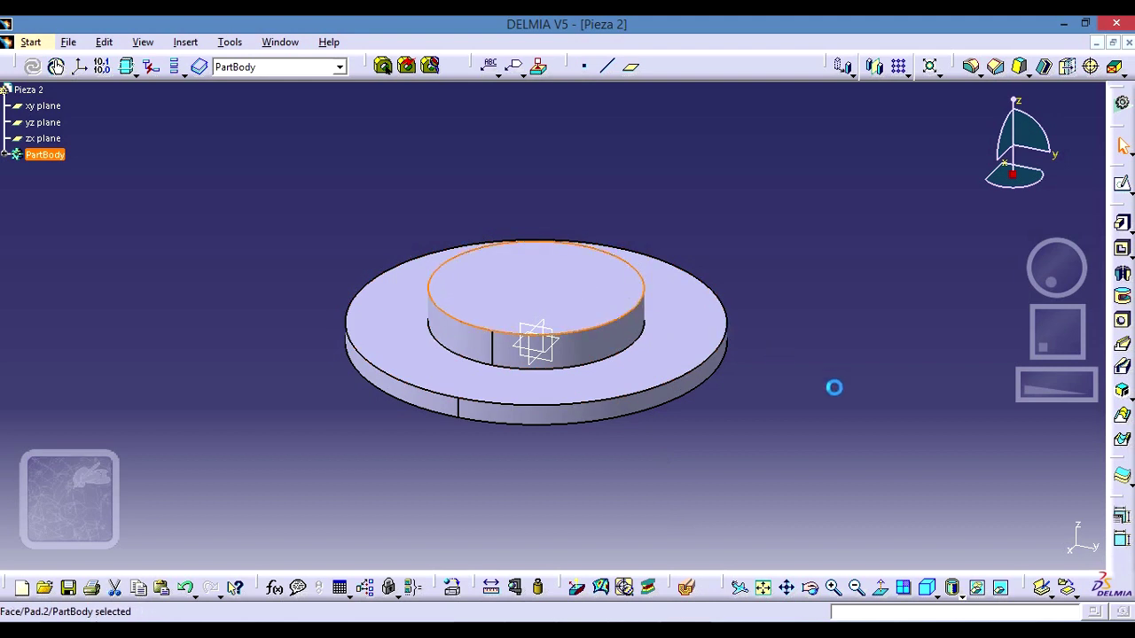
pyautogui.click(1124, 187)
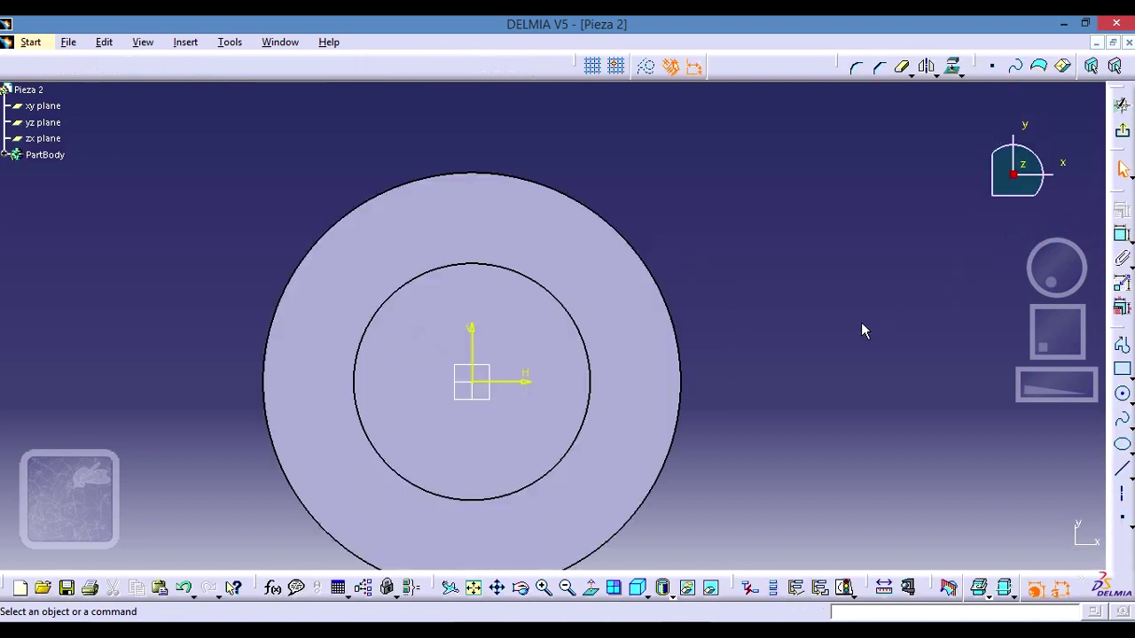
pyautogui.click(1122, 393)
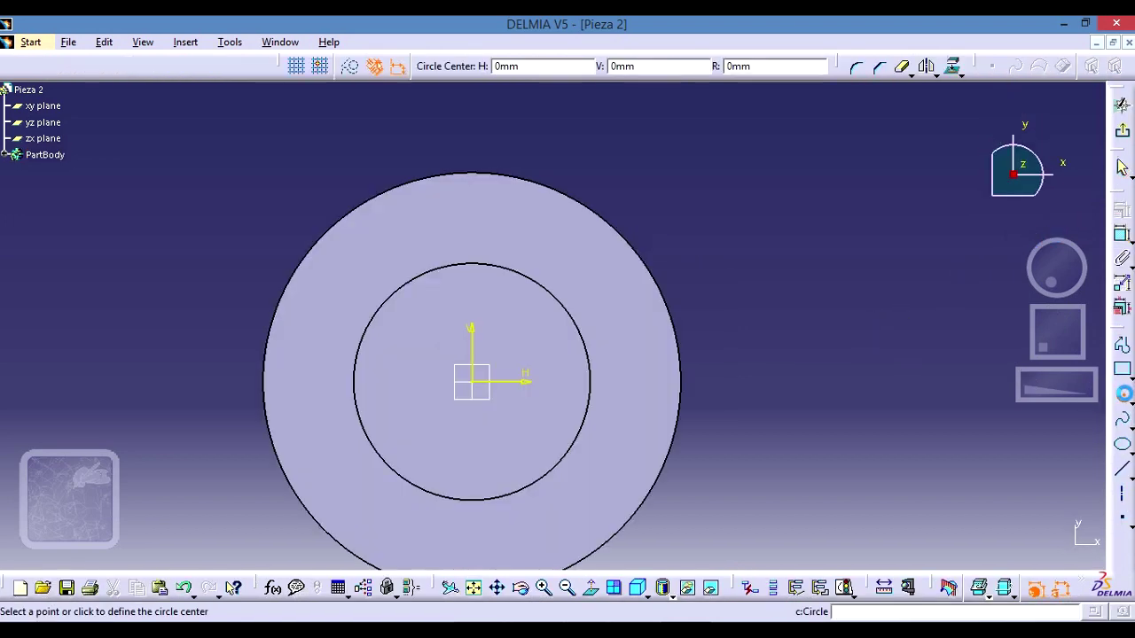
pyautogui.moveTo(791, 383); pyautogui.dragTo(818, 338, button='middle')
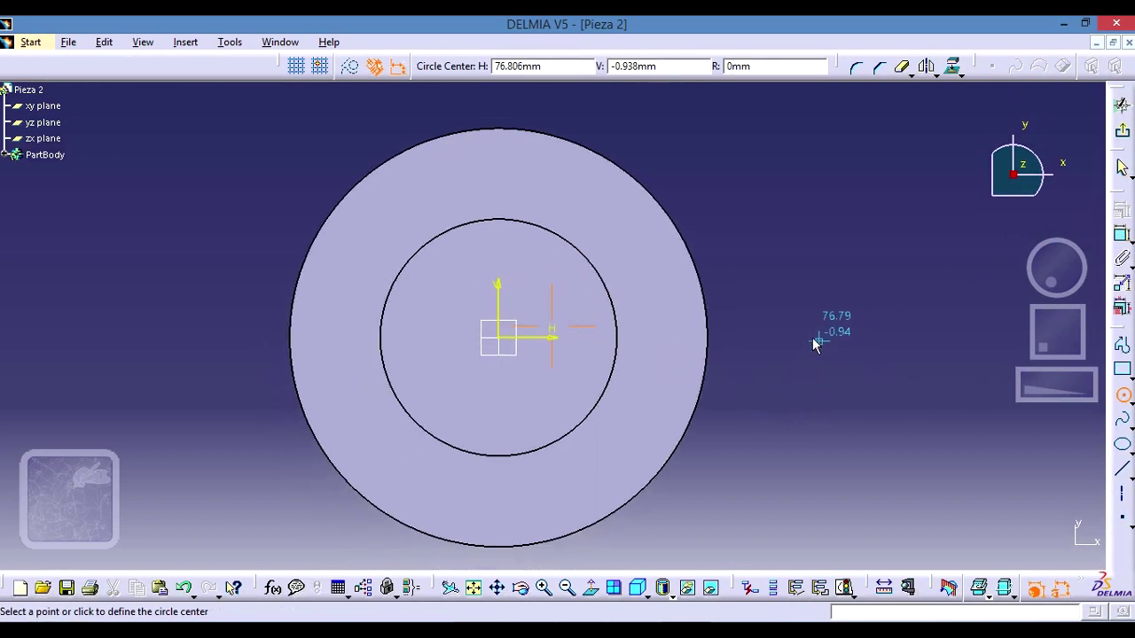
pyautogui.click(499, 338)
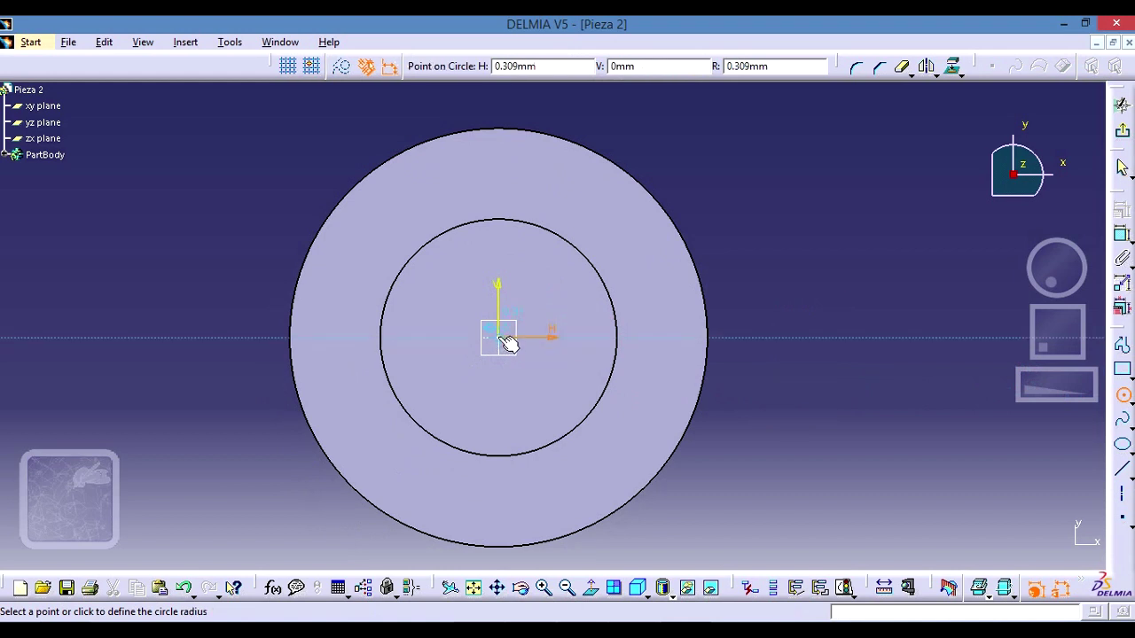
pyautogui.click(568, 405)
pyautogui.click(577, 422)
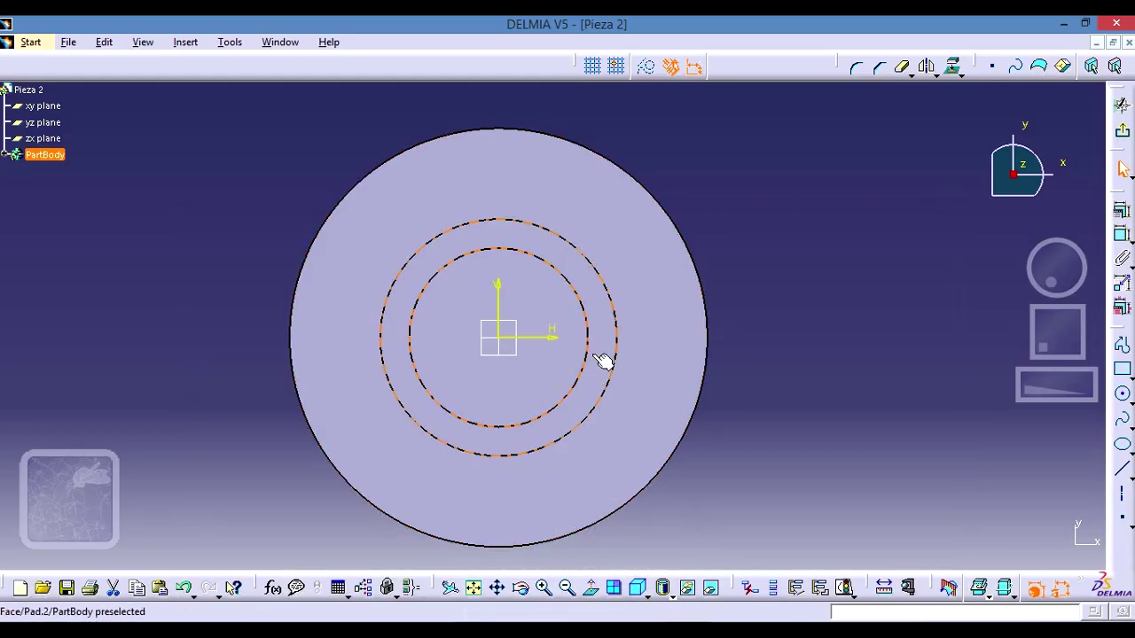
# Dimension the circle to 36 mm diameter and return to the 3D part.
pyautogui.click(629, 355)
pyautogui.click(1123, 235)
pyautogui.click(825, 306)
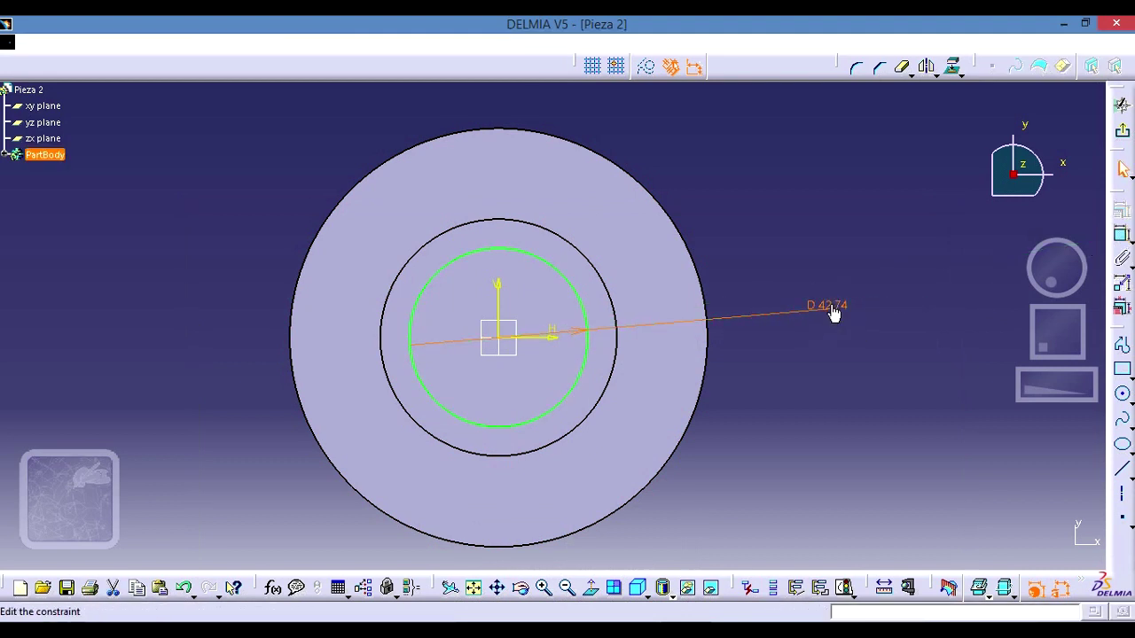
pyautogui.doubleClick(833, 311)
pyautogui.write('36')
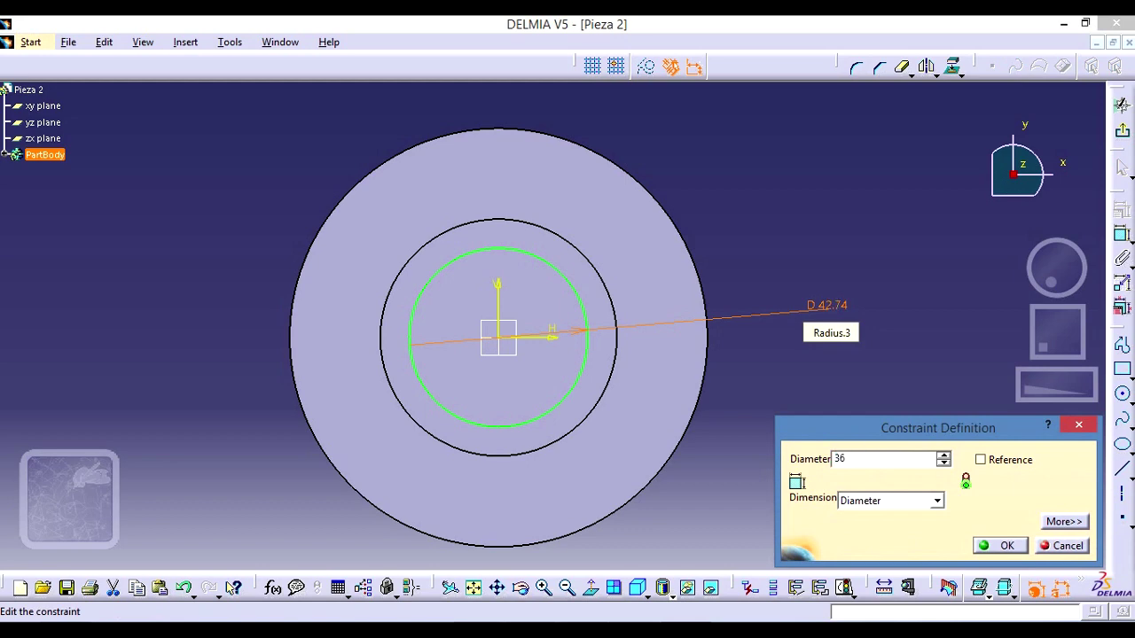
pyautogui.press('Return')
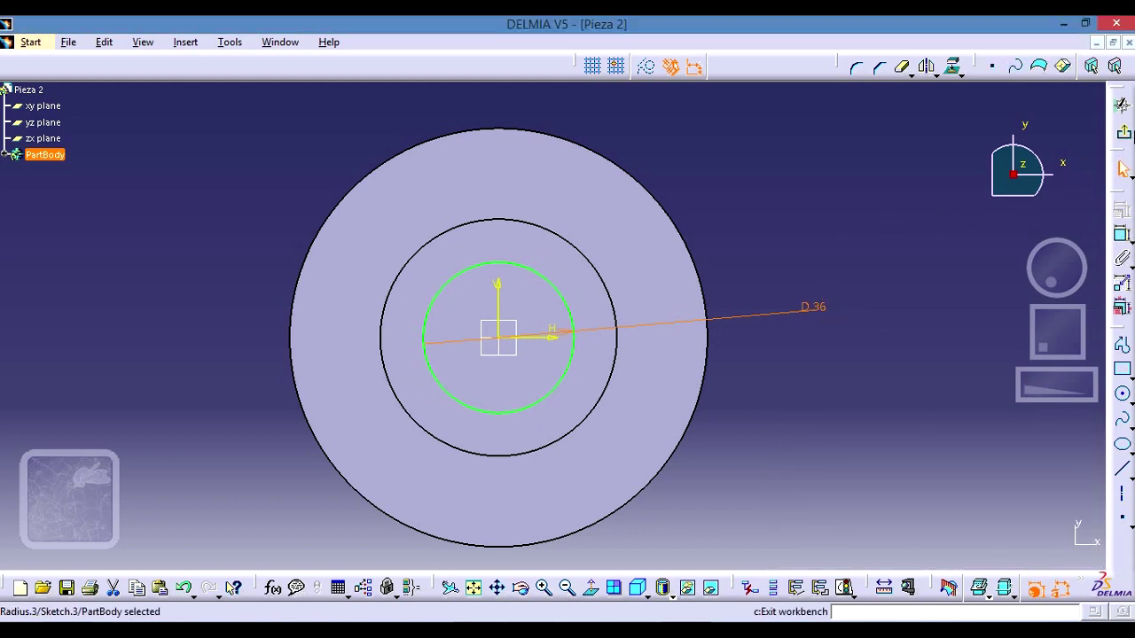
pyautogui.click(1124, 133)
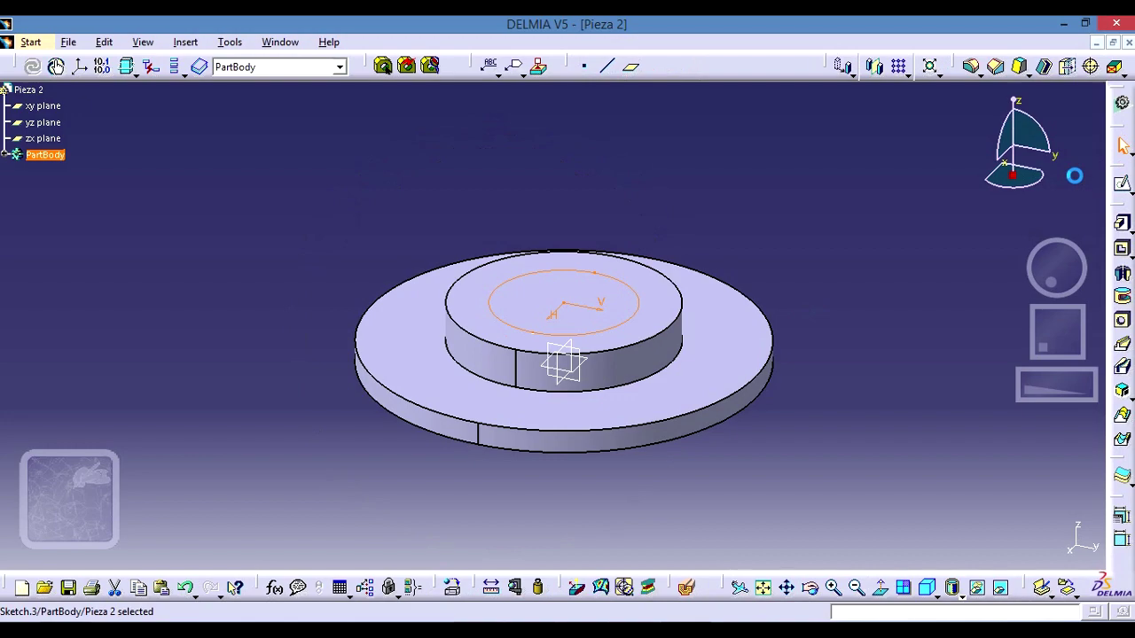
# Pad the 36 mm circle 6.3 mm to form the third raised step.
pyautogui.hotkey('alt', 'Tab')
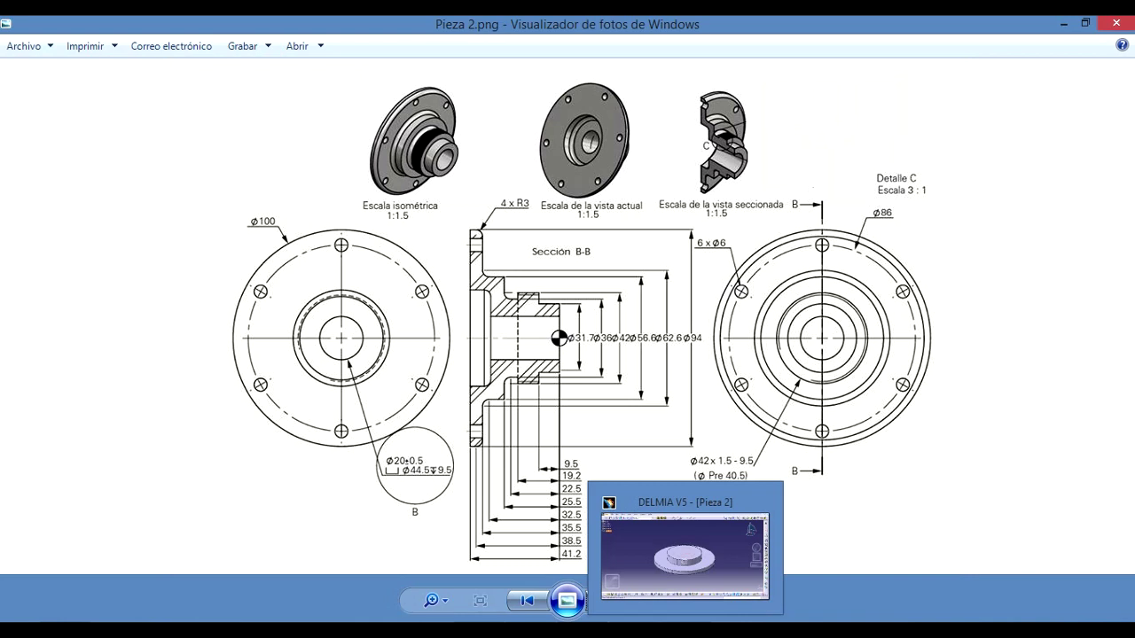
pyautogui.click(683, 554)
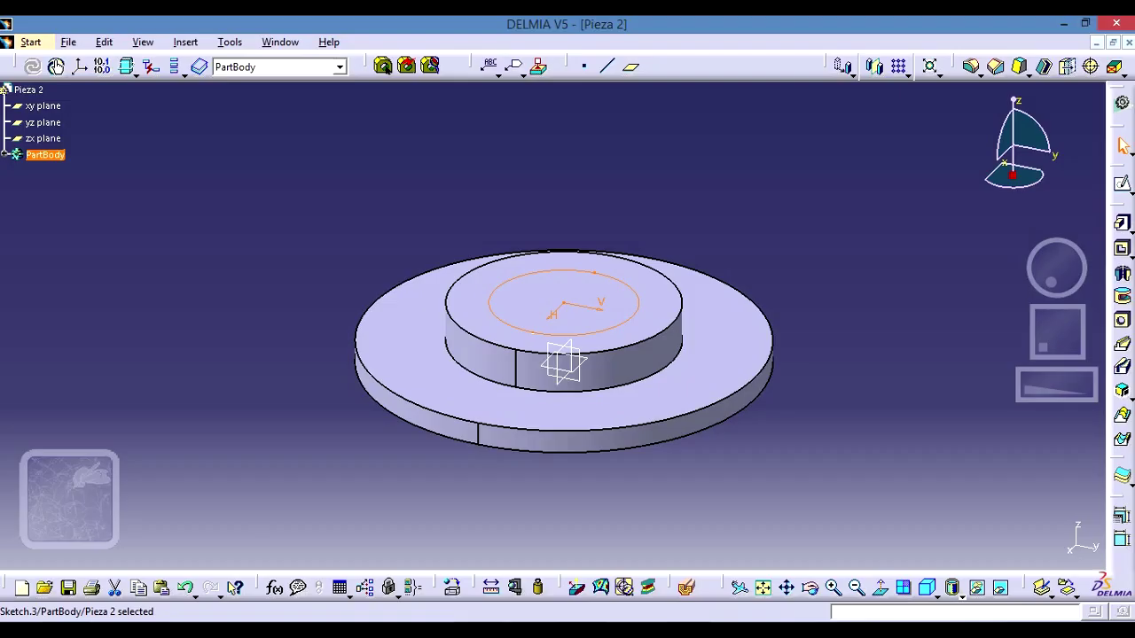
pyautogui.click(1122, 224)
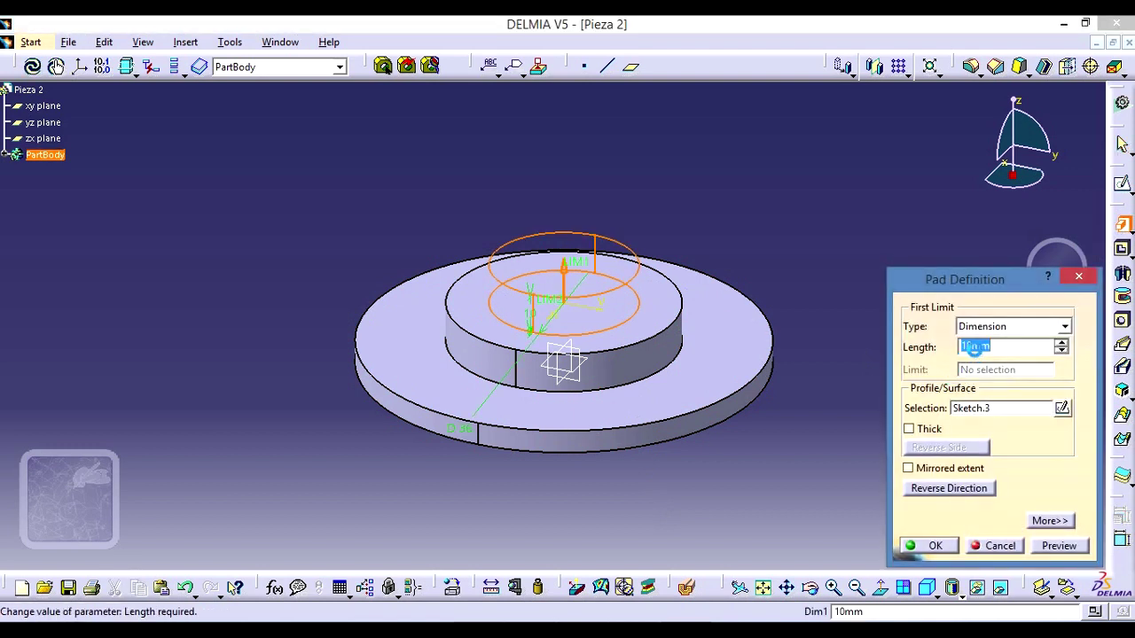
pyautogui.write('6.3')
pyautogui.press('Return')
pyautogui.click(934, 548)
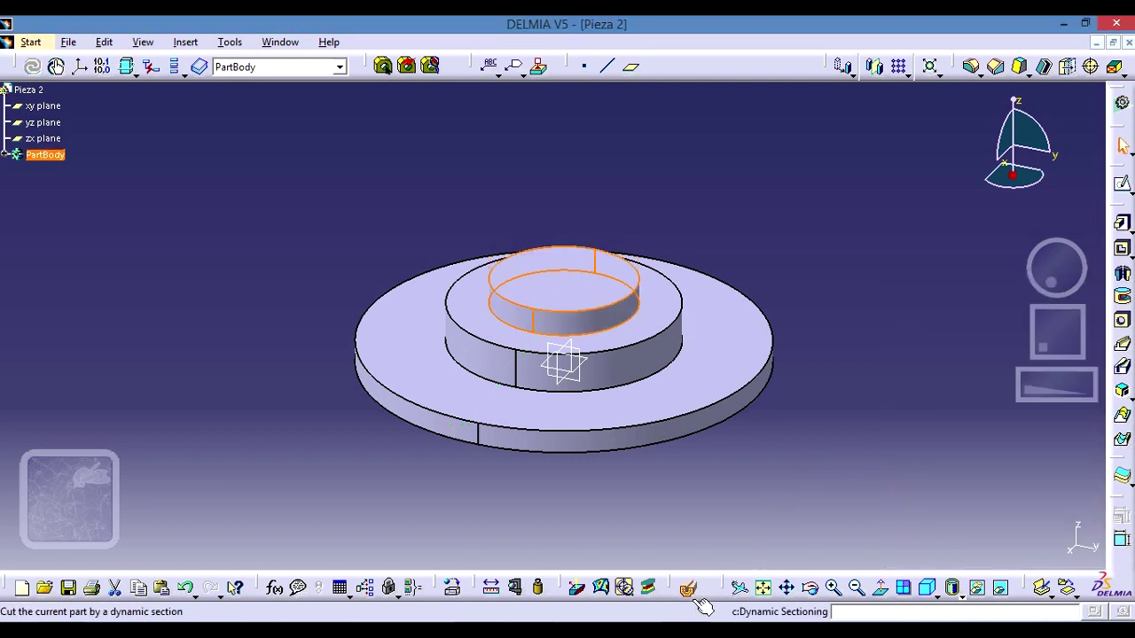
pyautogui.click(898, 404)
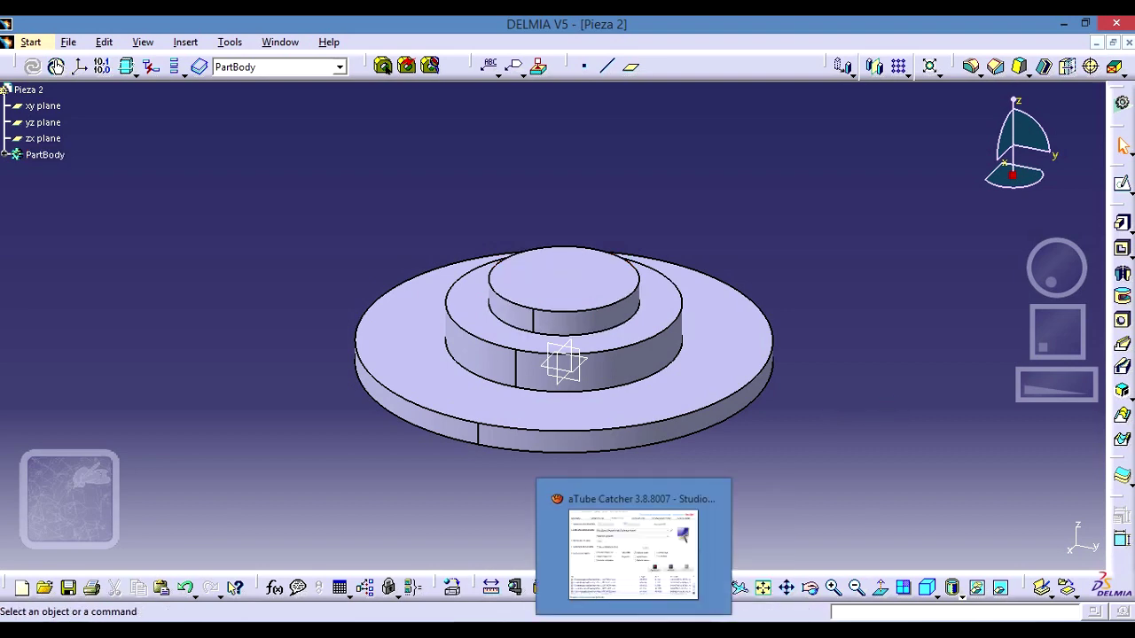
# Start a sketch on the new step's top face and draw a circle centred on the origin.
pyautogui.hotkey('alt', 'Tab')
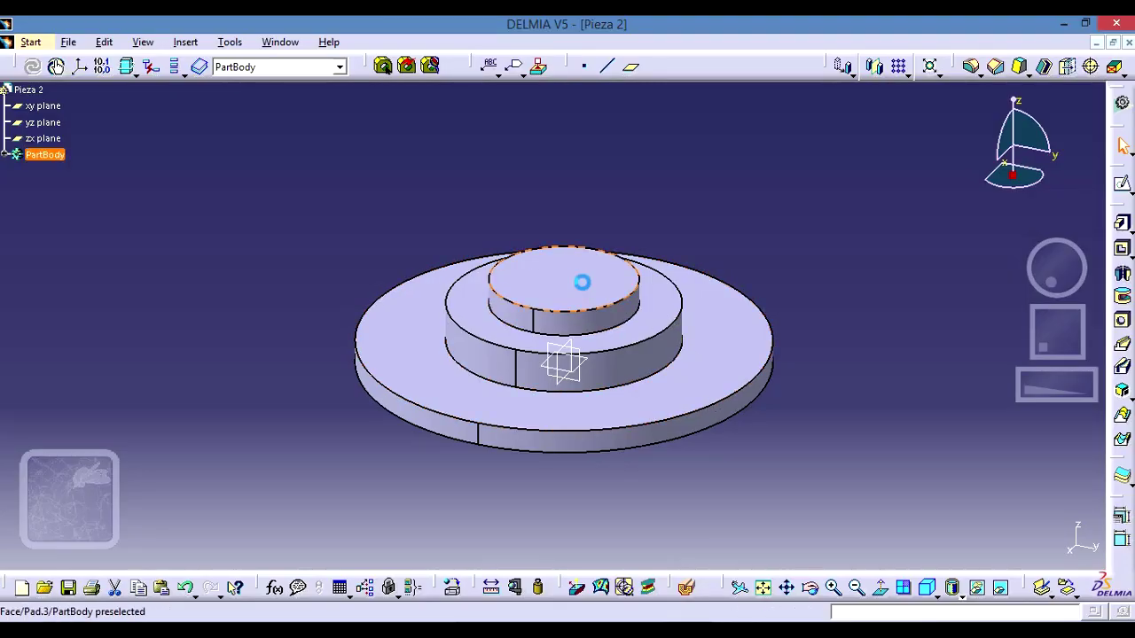
pyautogui.click(581, 282)
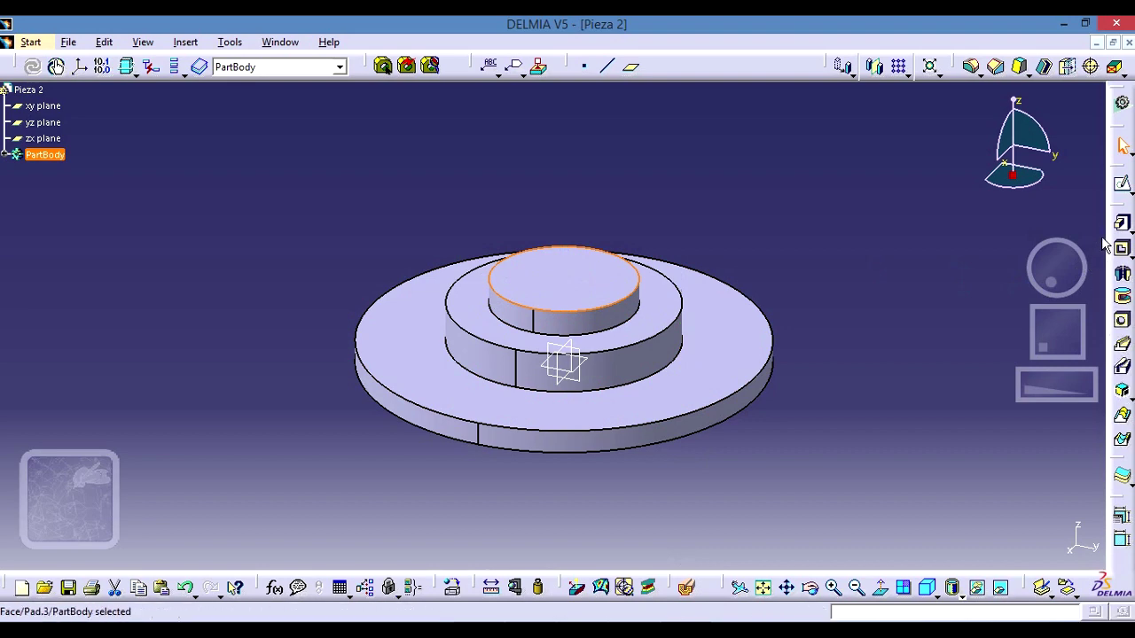
pyautogui.click(1122, 186)
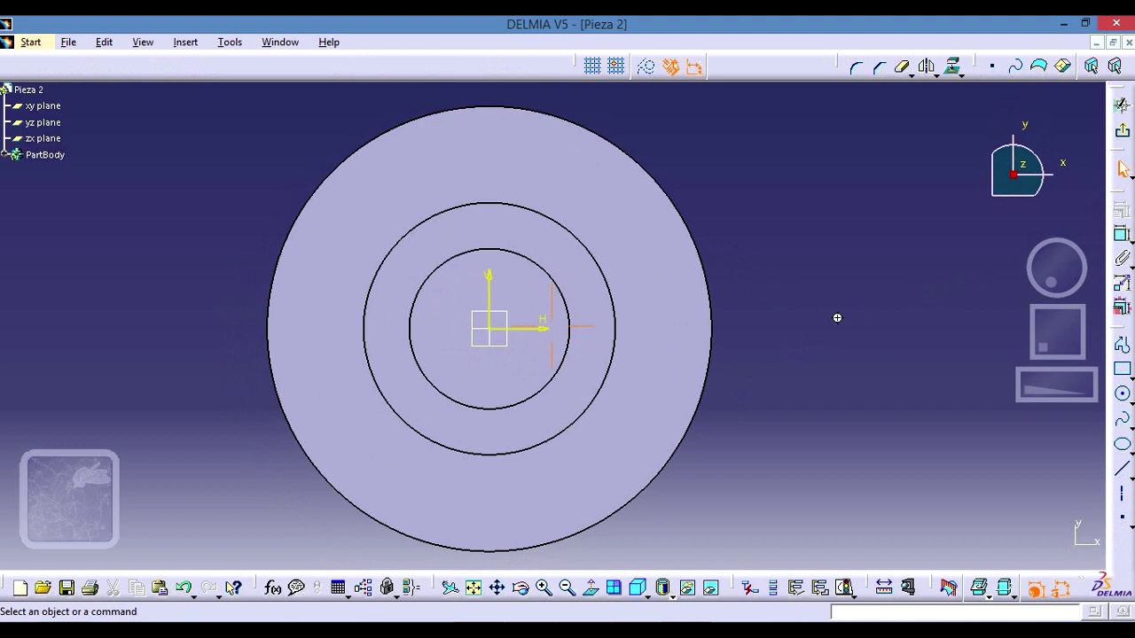
pyautogui.click(1123, 396)
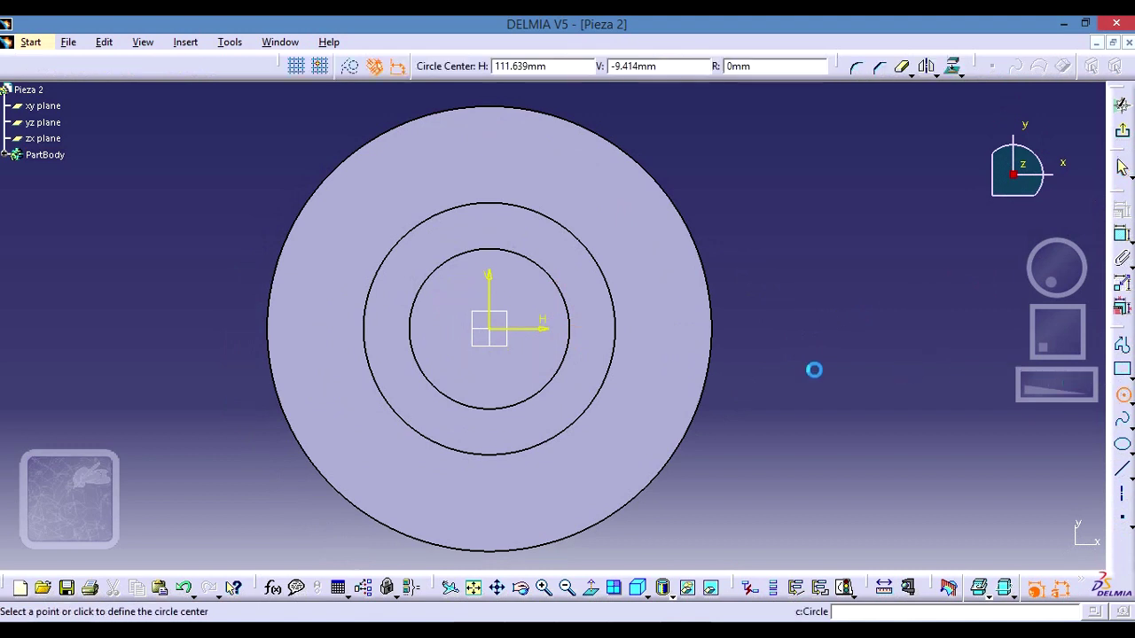
pyautogui.click(493, 329)
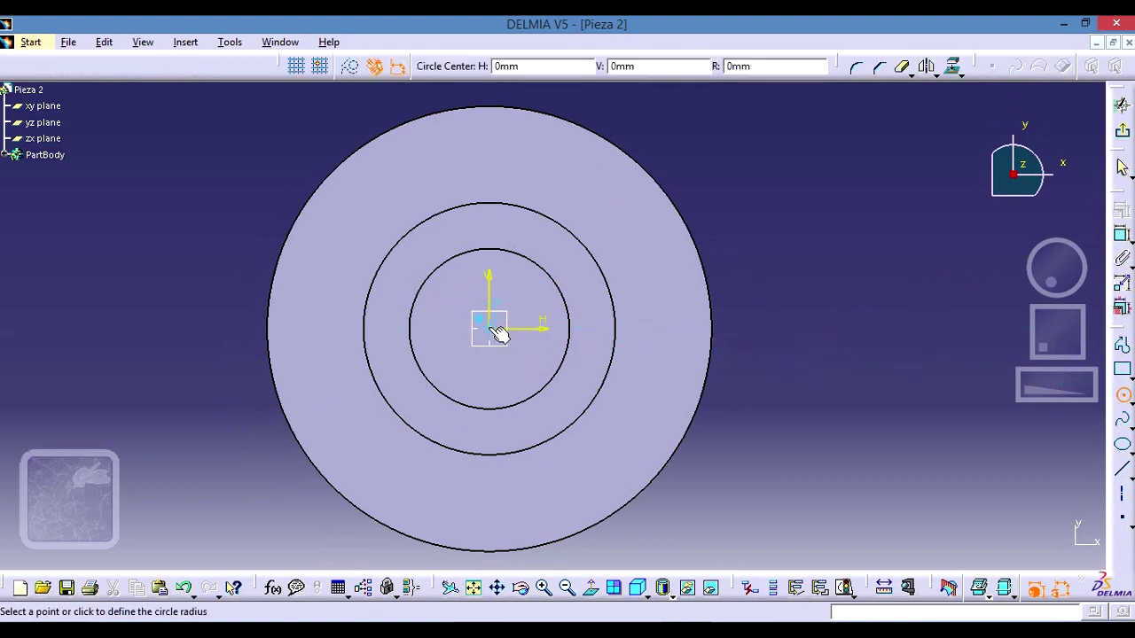
pyautogui.click(582, 363)
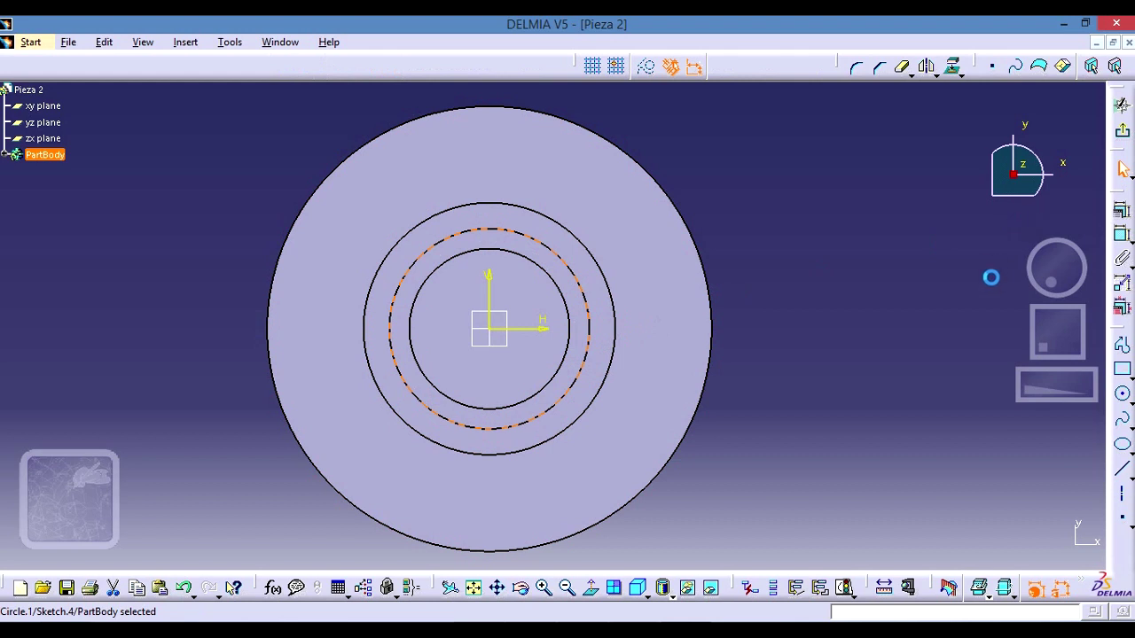
# Constrain the circle's diameter to 42 mm and exit the sketch.
pyautogui.click(1121, 234)
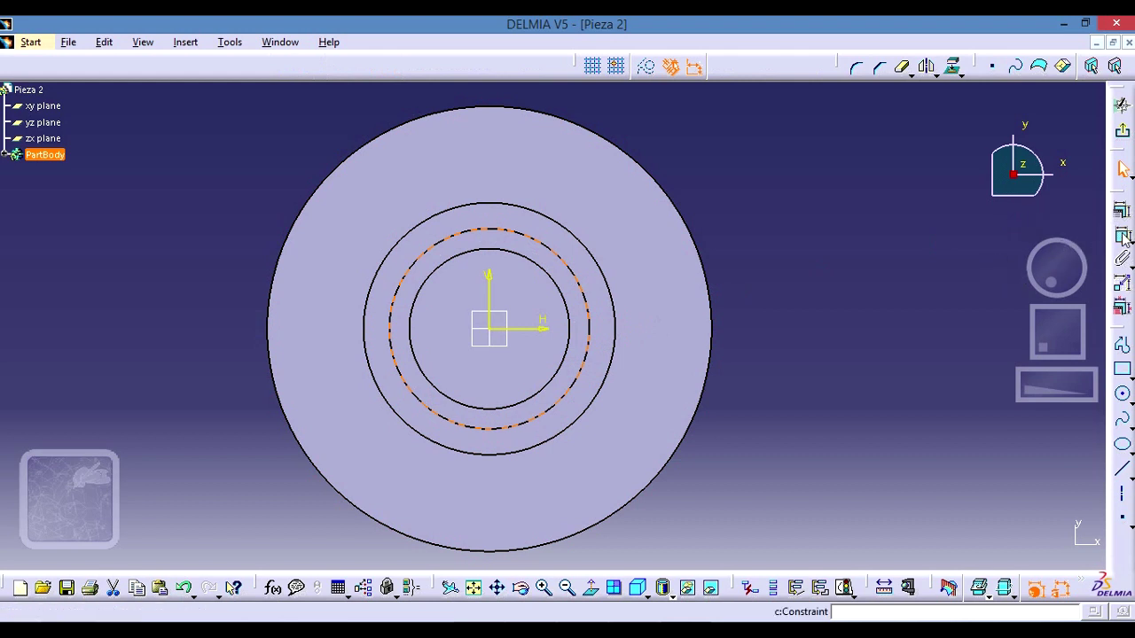
pyautogui.click(829, 281)
pyautogui.doubleClick(839, 285)
pyautogui.write('42')
pyautogui.press('Return')
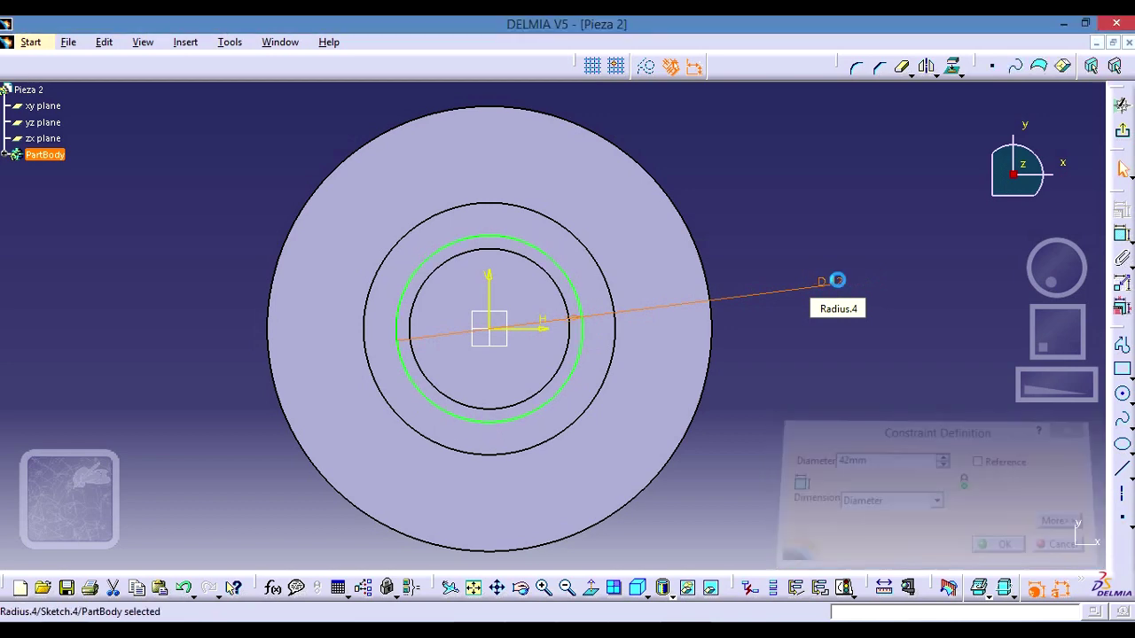
pyautogui.click(1122, 135)
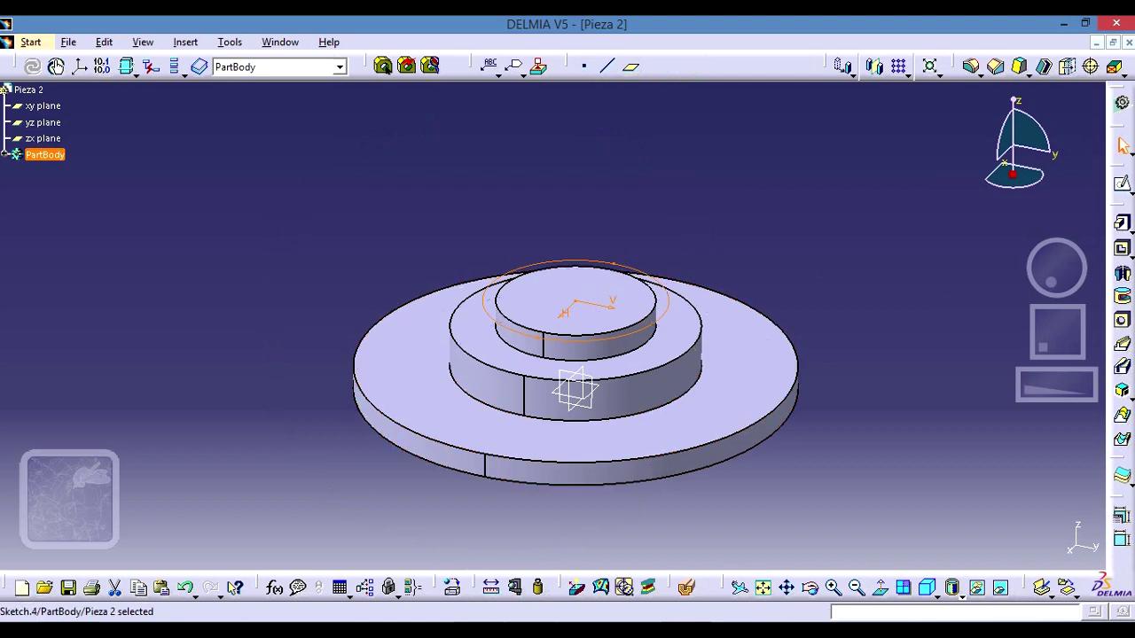
# Pad the 42 mm circle 9.7 mm and select the new cylinder's top face.
pyautogui.hotkey('alt', 'Tab')
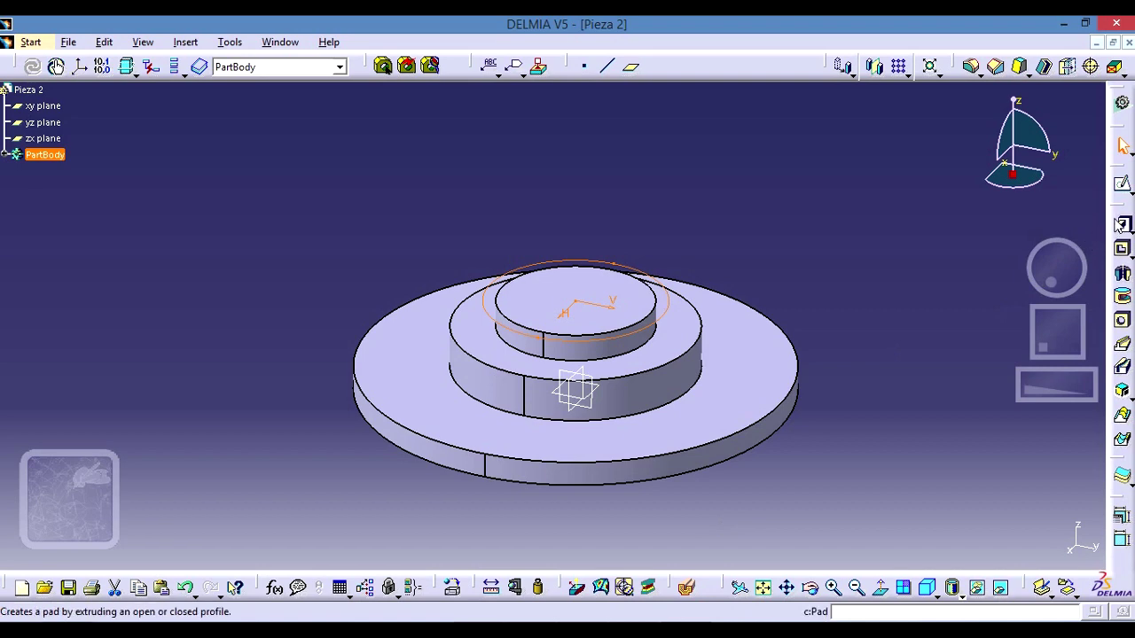
pyautogui.click(1123, 227)
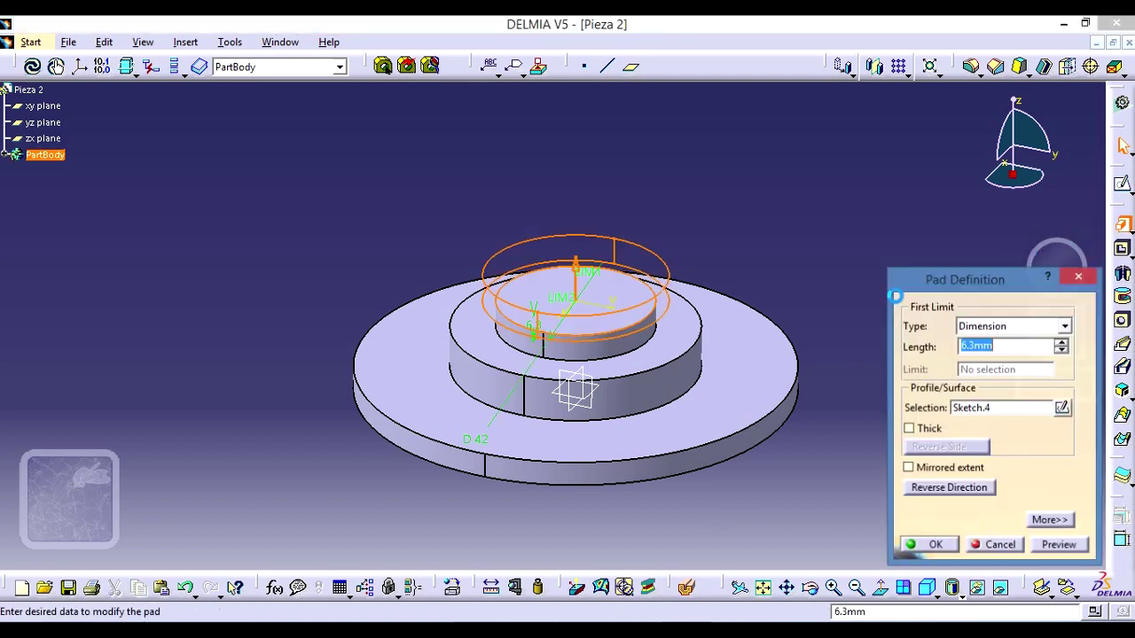
pyautogui.write('9.7')
pyautogui.press('Return')
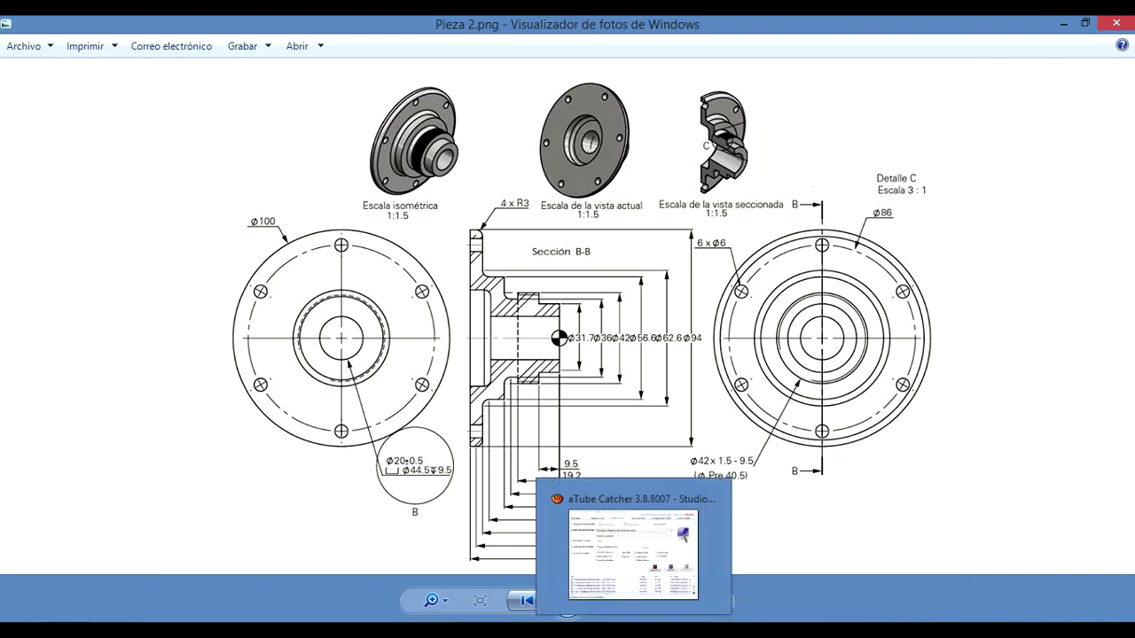
pyautogui.click(674, 545)
pyautogui.click(587, 262)
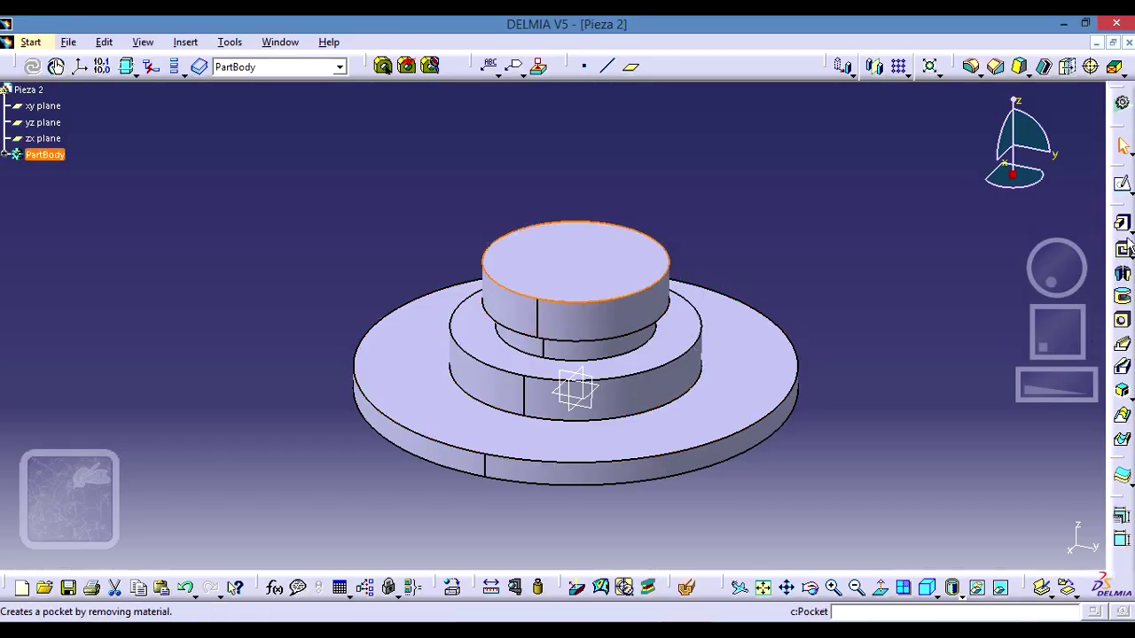
# Sketch a wide circle centred on the origin on the top face.
pyautogui.click(1121, 183)
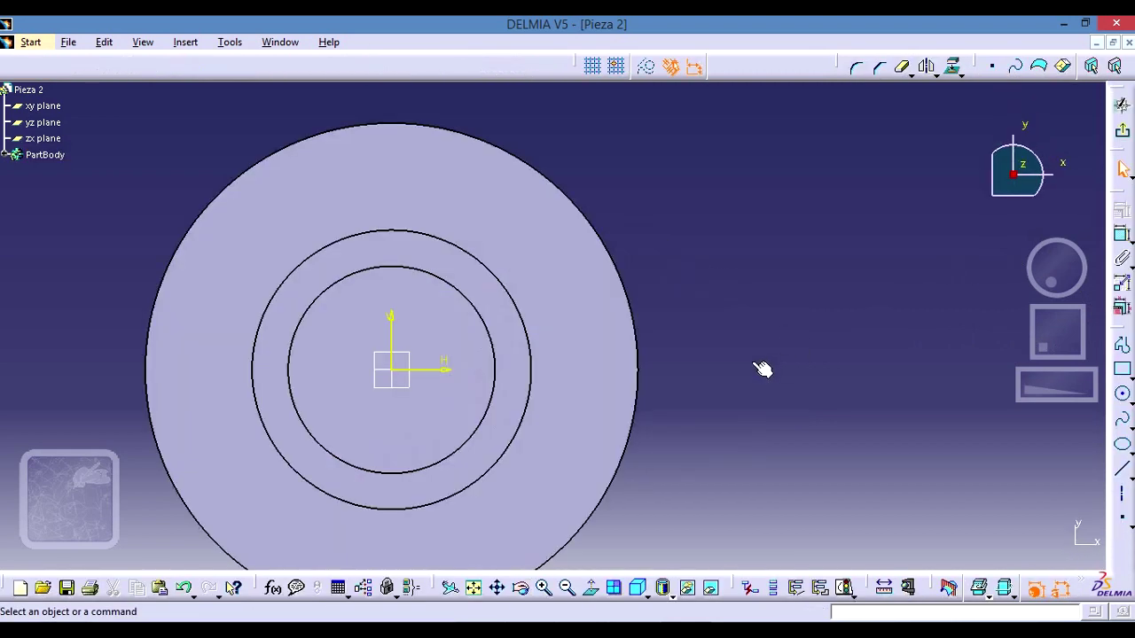
pyautogui.moveTo(762, 368); pyautogui.dragTo(838, 298, button='middle')
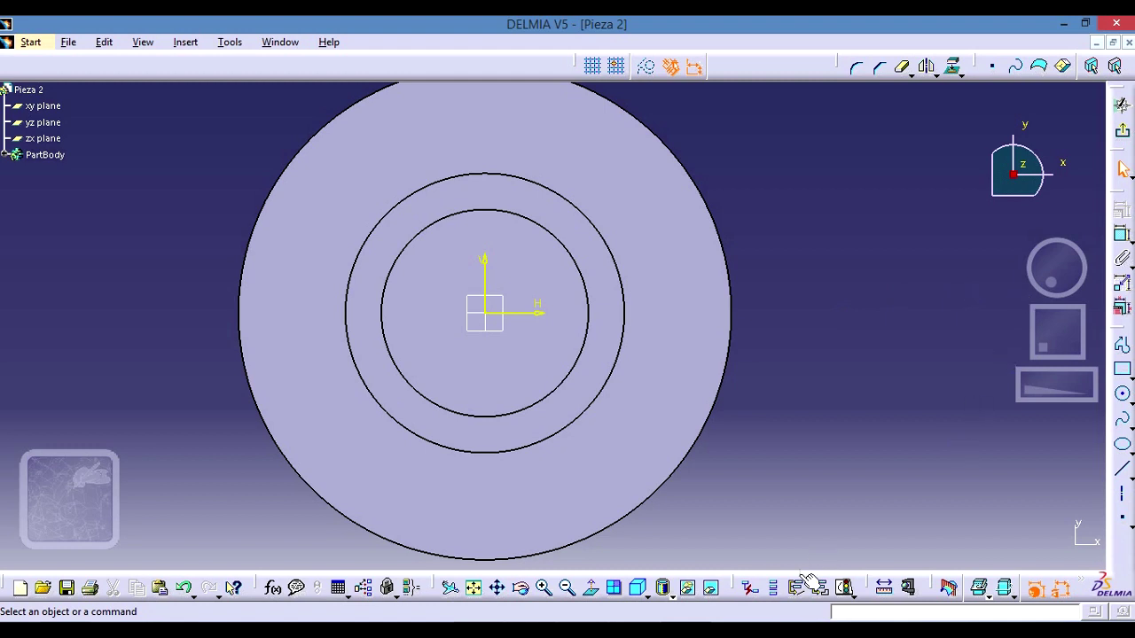
pyautogui.click(1124, 396)
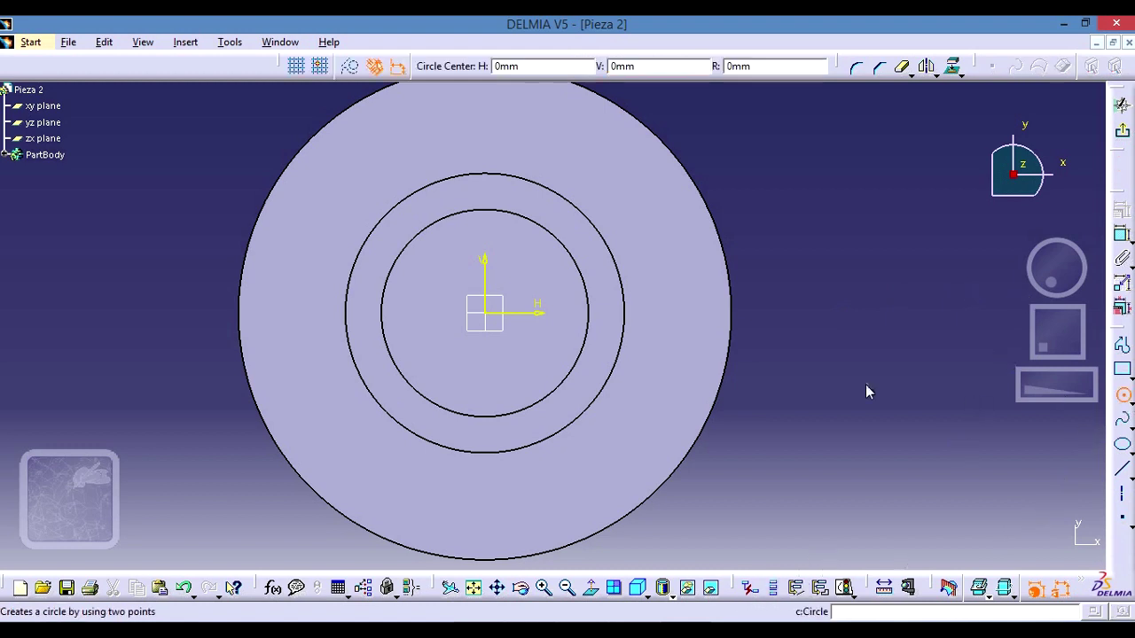
pyautogui.click(485, 312)
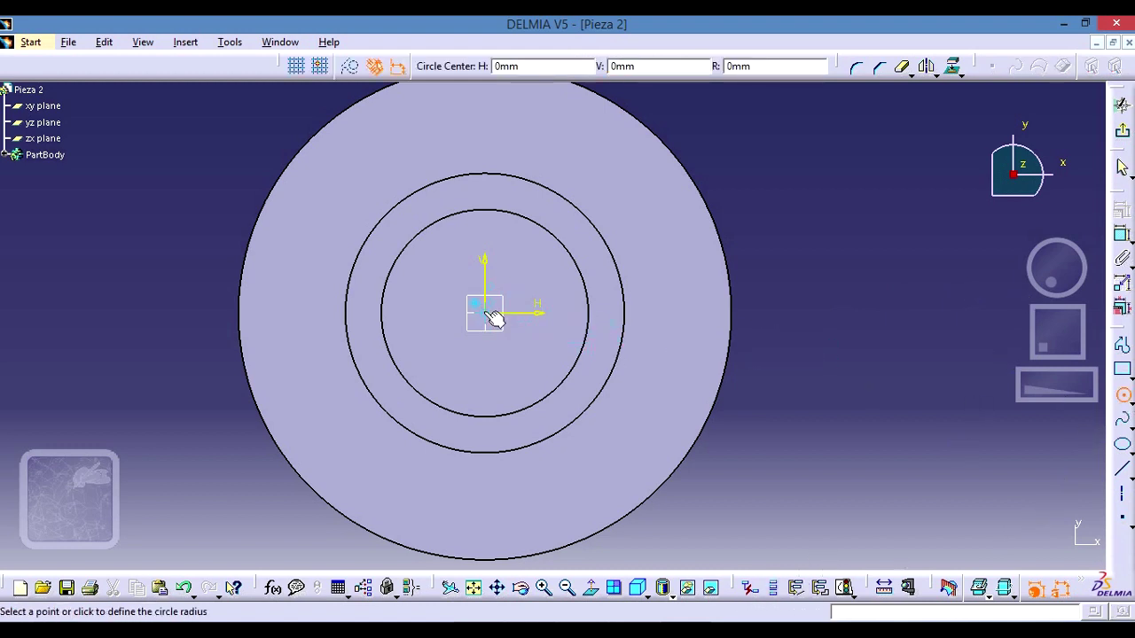
pyautogui.click(633, 354)
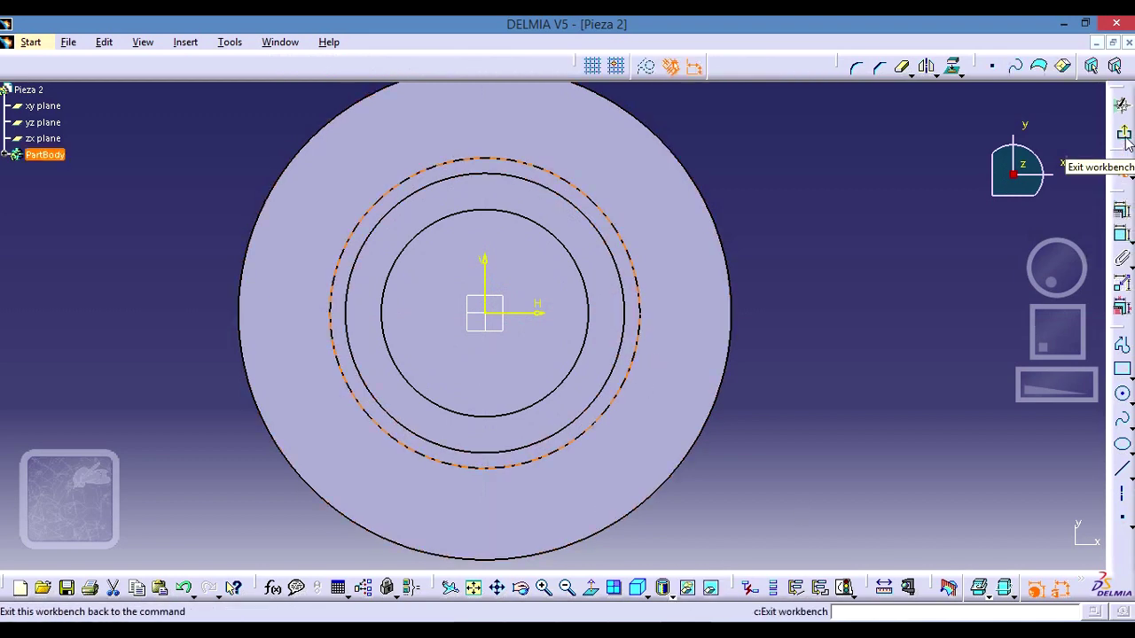
pyautogui.click(1122, 168)
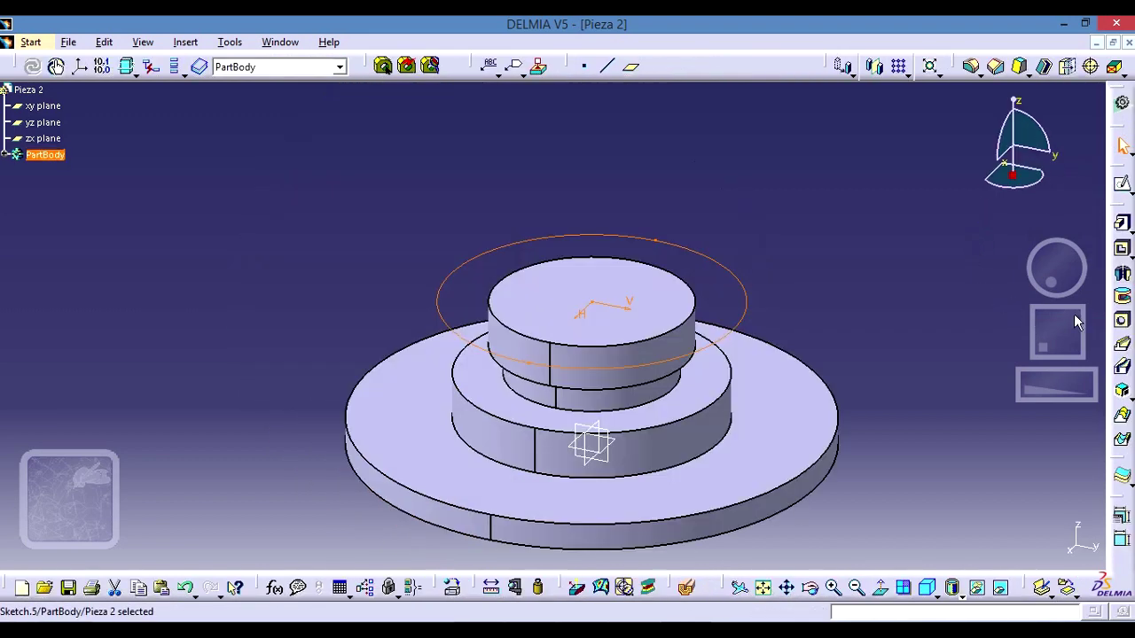
# Pad the new sketch 9.5 mm into a broad disc, checking the reference drawing.
pyautogui.click(1121, 224)
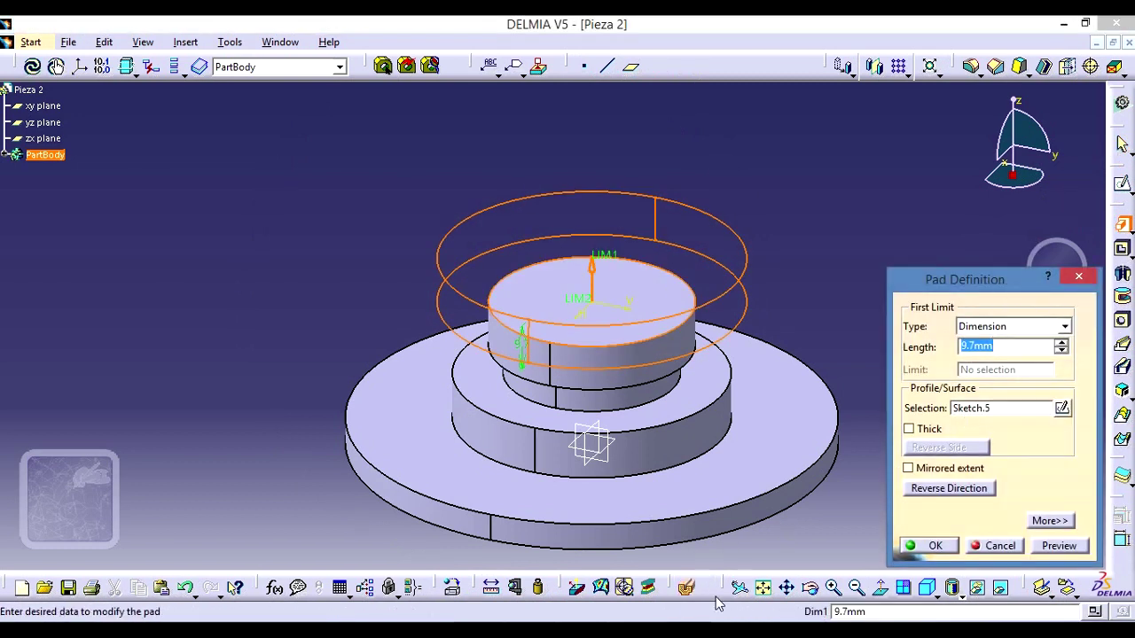
pyautogui.hotkey('alt', 'Tab')
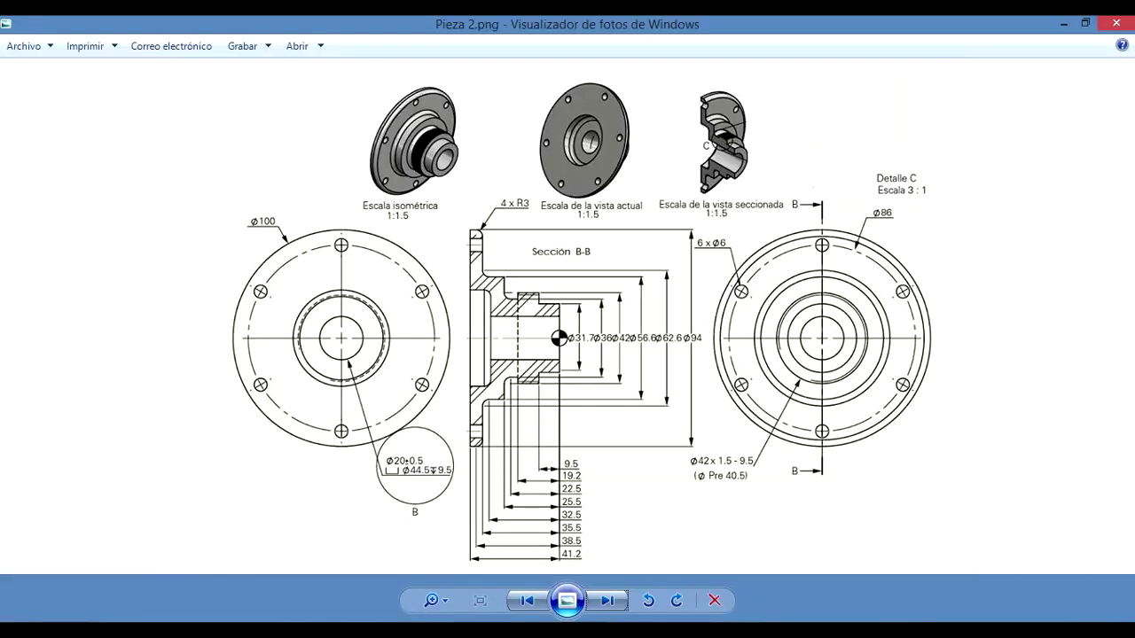
pyautogui.hotkey('alt', 'Tab')
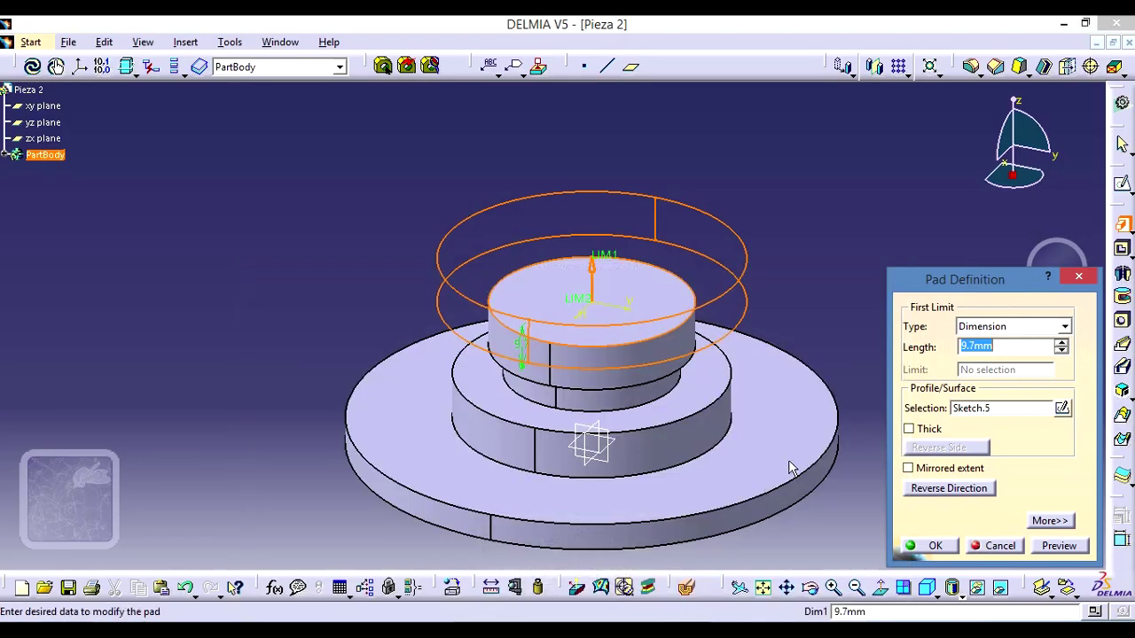
pyautogui.write('9.5')
pyautogui.click(936, 546)
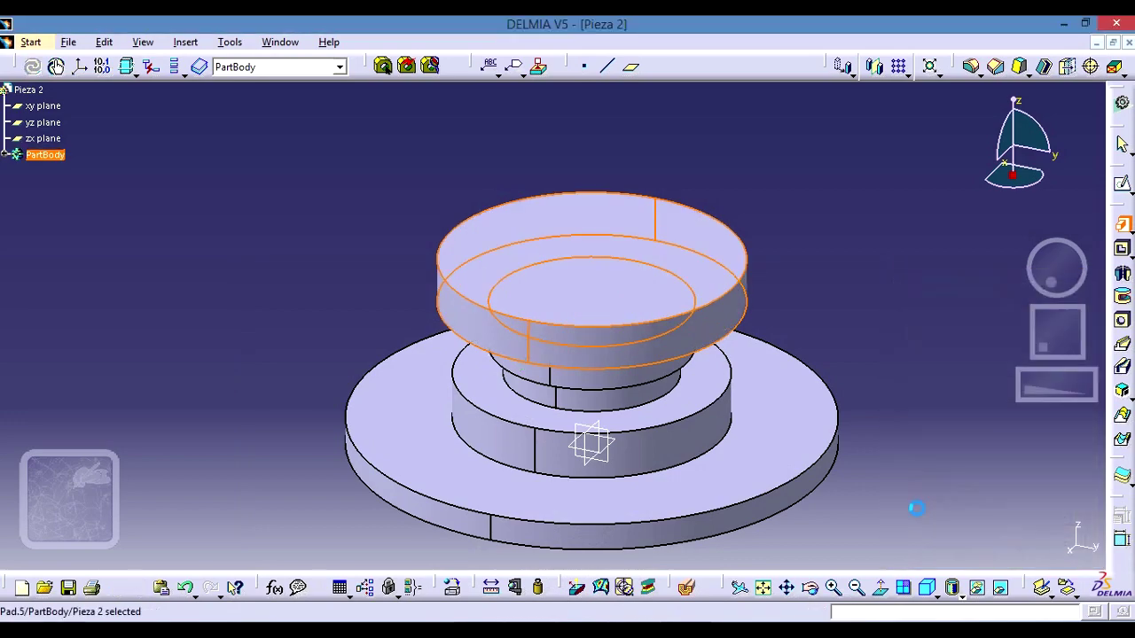
pyautogui.hotkey('alt', 'Tab')
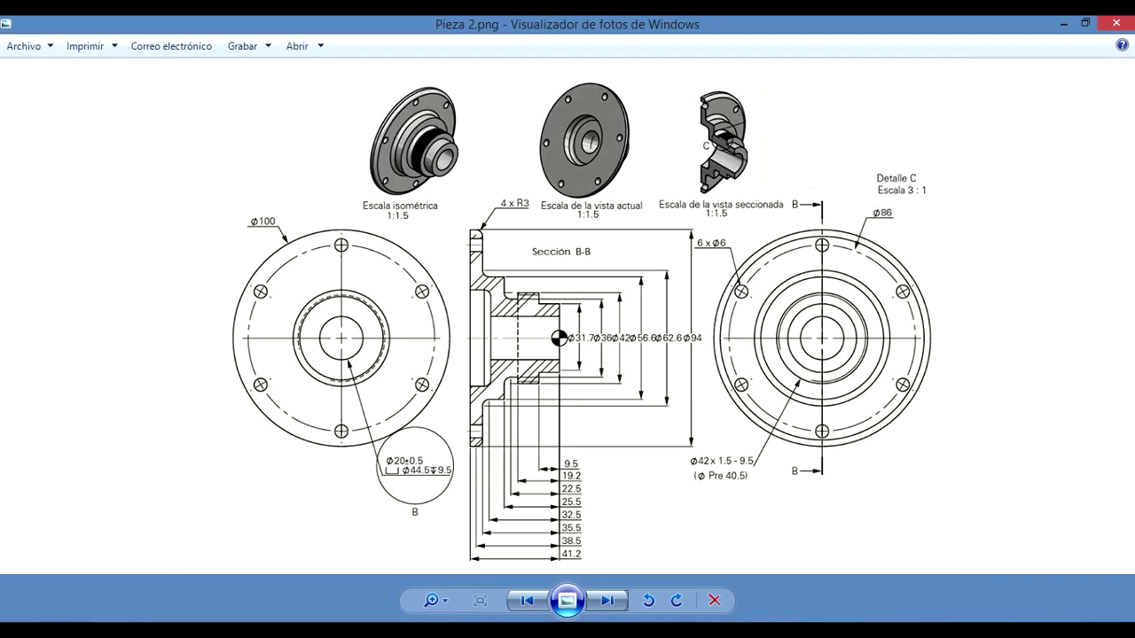
pyautogui.hotkey('alt', 'Tab')
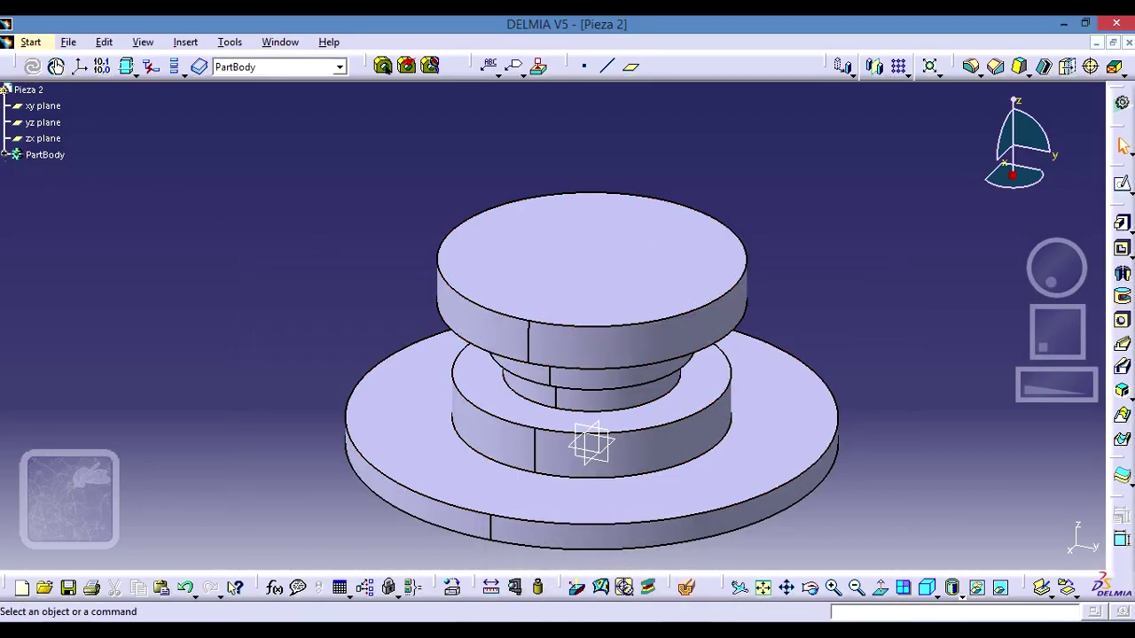
pyautogui.click(5, 155)
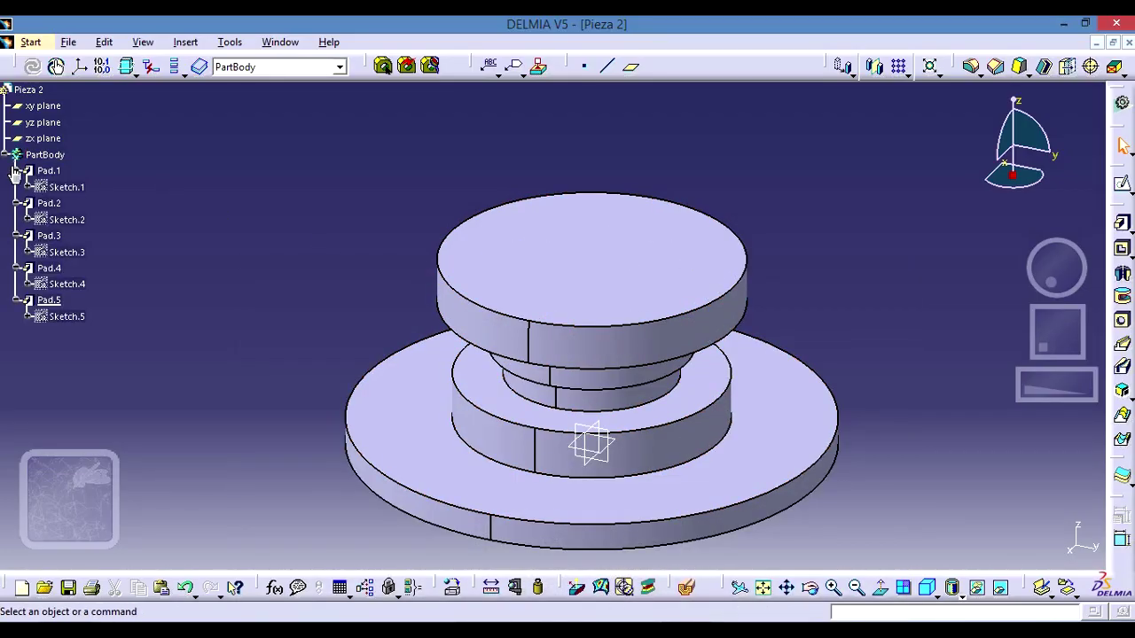
# Reopen Sketch.5 and constrain its circle's diameter to 31.7 mm.
pyautogui.click(67, 316)
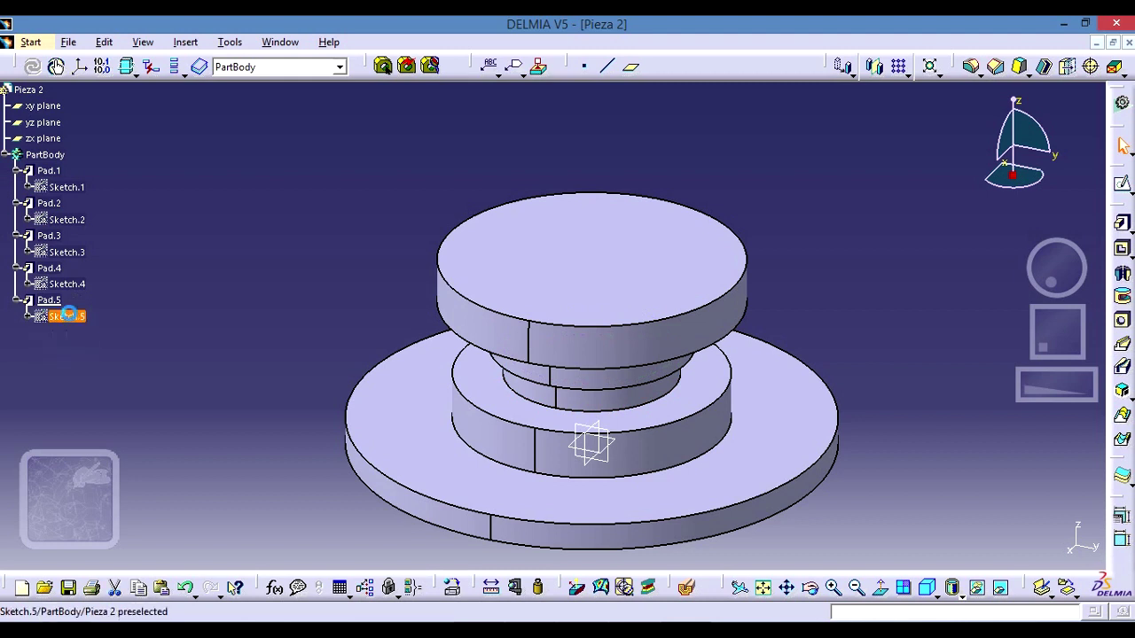
pyautogui.doubleClick(69, 314)
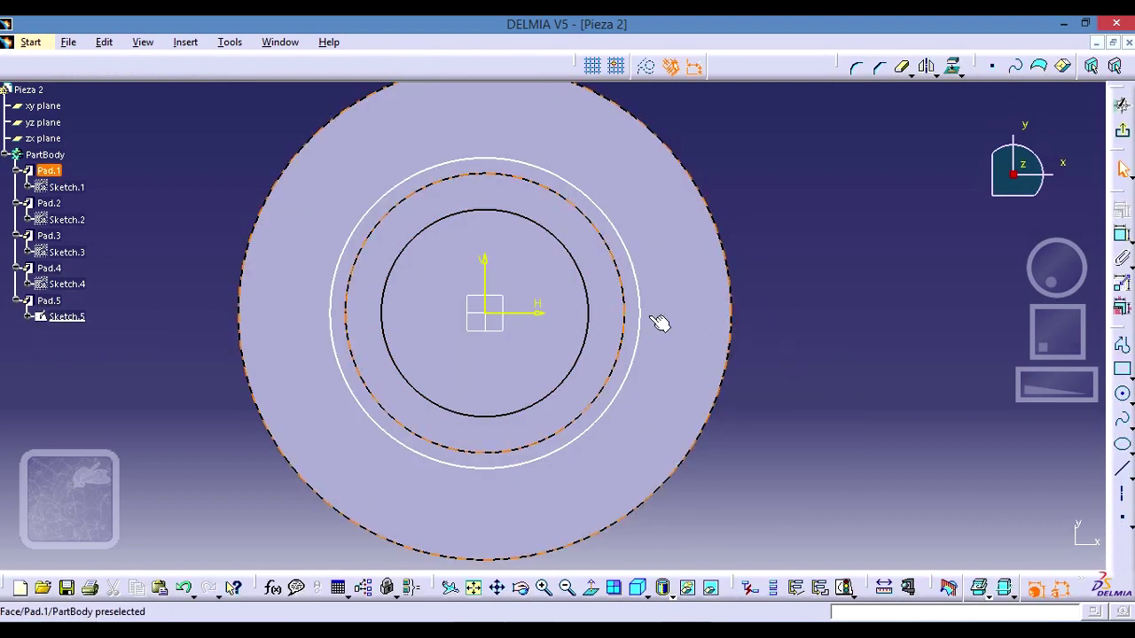
pyautogui.click(649, 322)
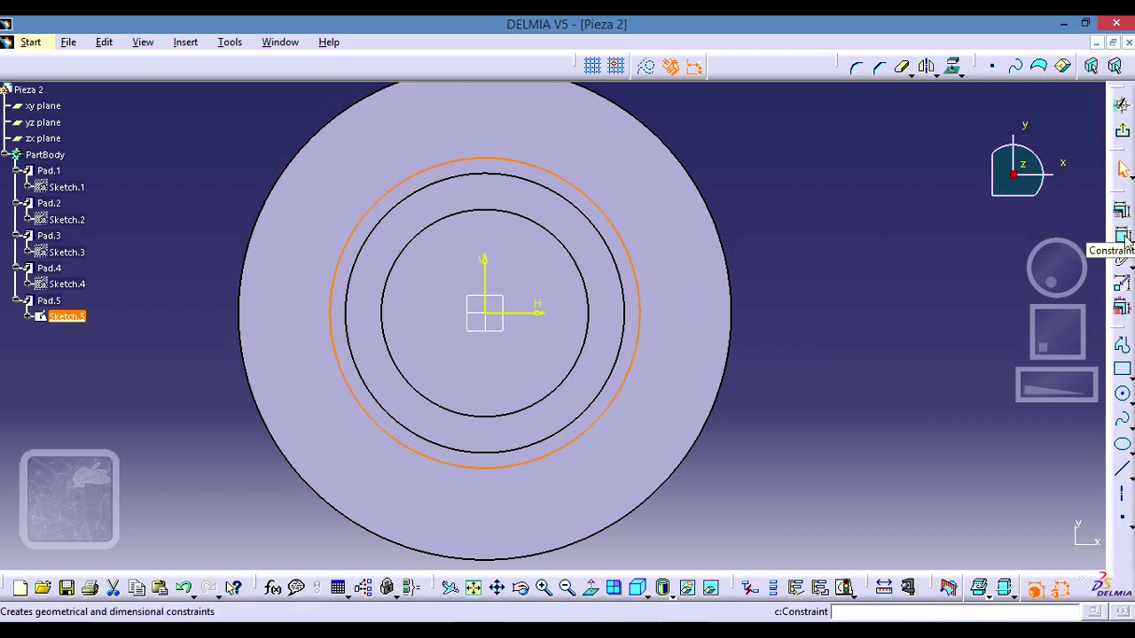
pyautogui.click(1122, 234)
pyautogui.click(832, 282)
pyautogui.doubleClick(826, 284)
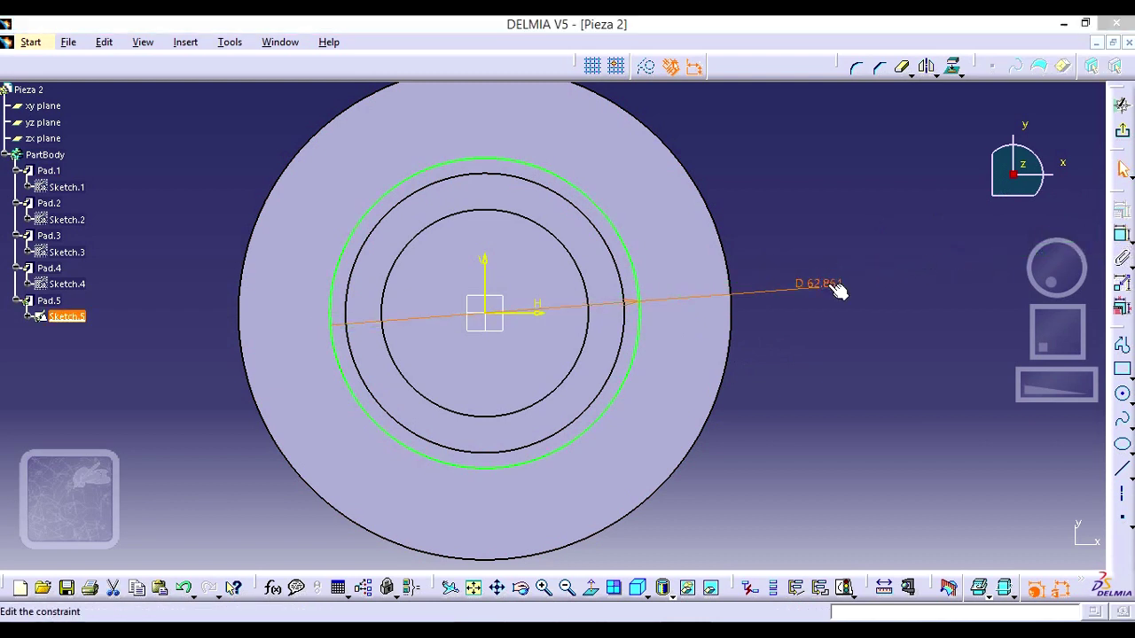
pyautogui.write('31.')
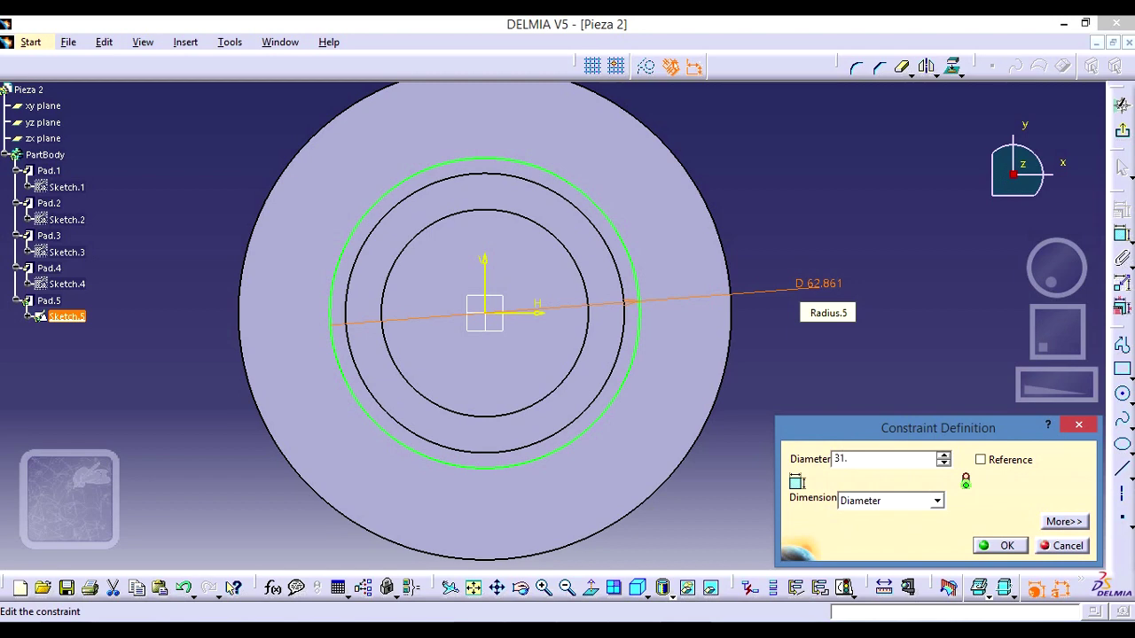
pyautogui.press('Return')
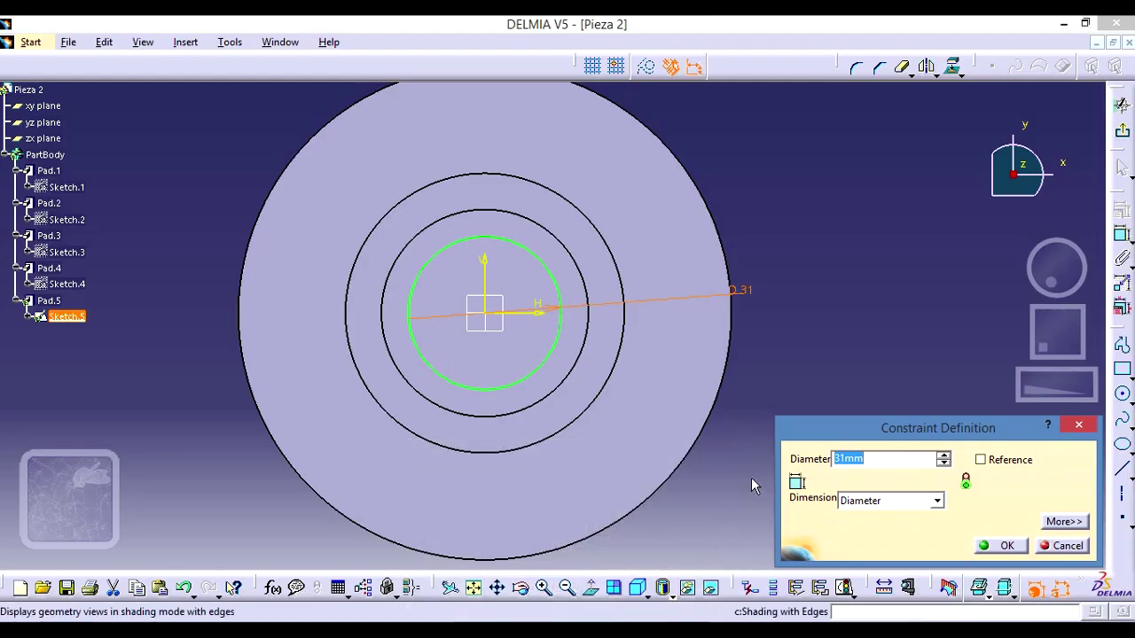
pyautogui.click(871, 460)
pyautogui.write('31.7')
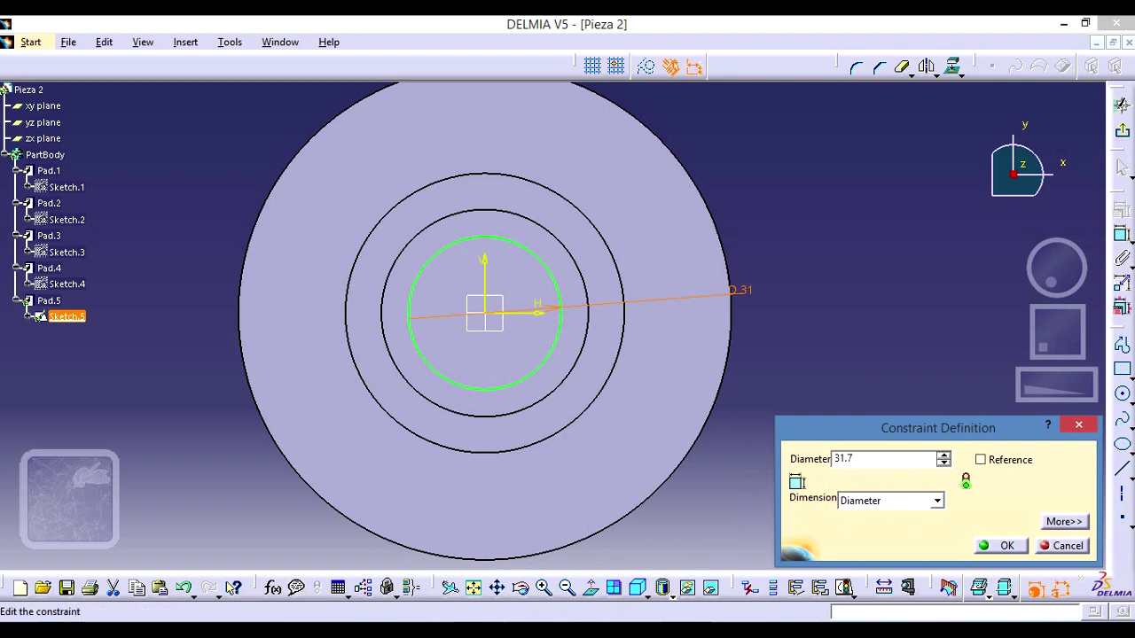
pyautogui.click(1020, 543)
# Exit the sketch back to the 3D part and compare with the reference drawing.
pyautogui.click(908, 475)
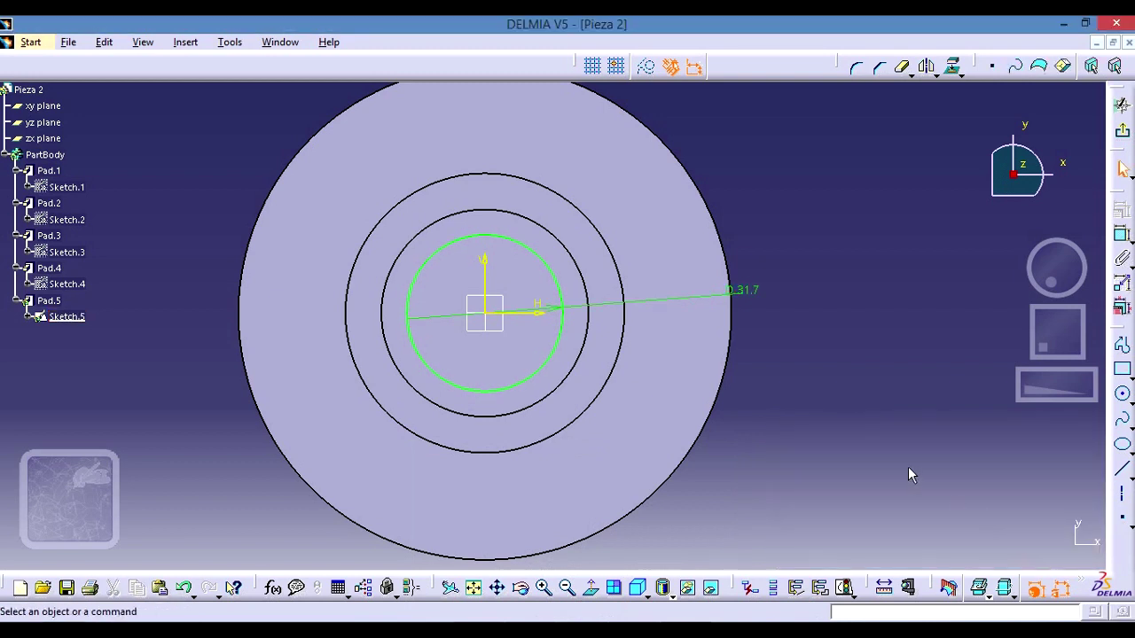
pyautogui.click(1122, 131)
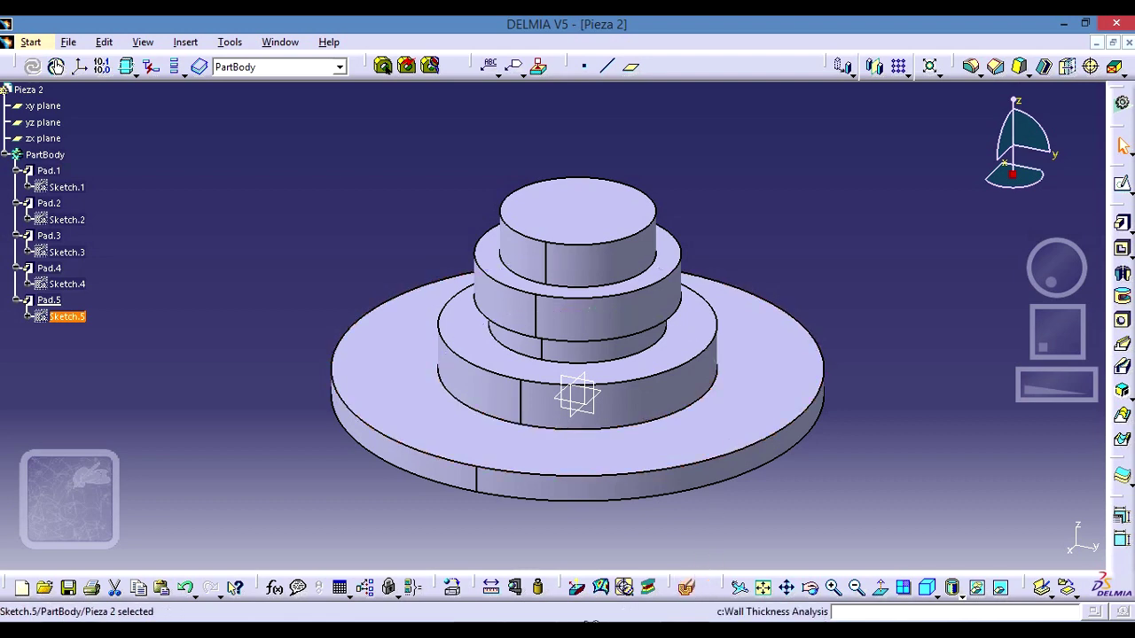
pyautogui.click(580, 555)
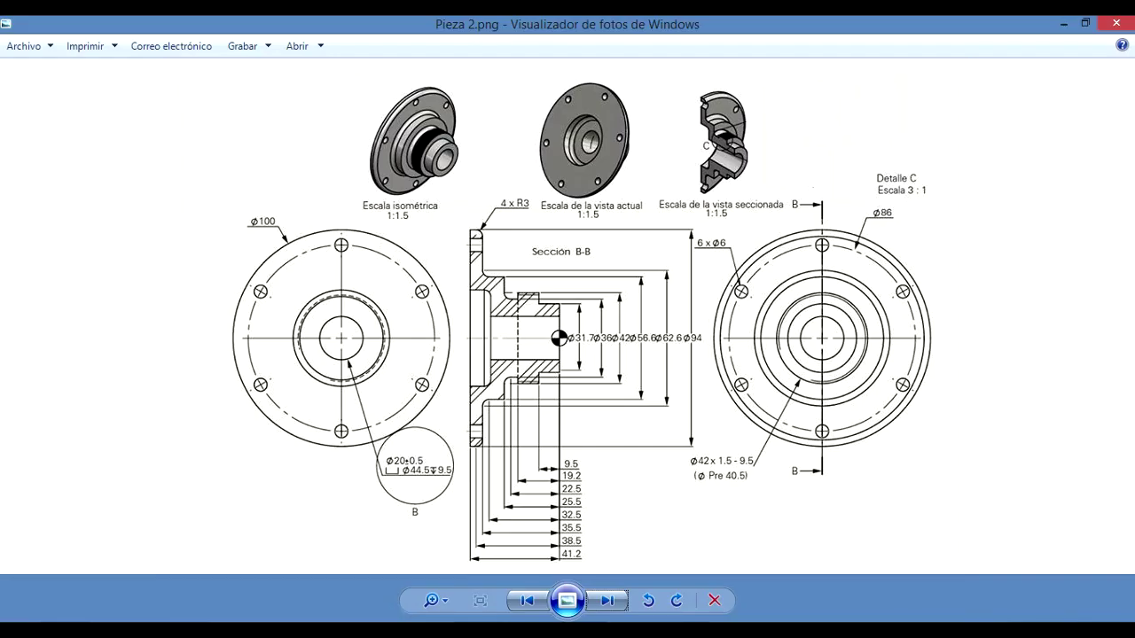
pyautogui.hotkey('alt', 'Tab')
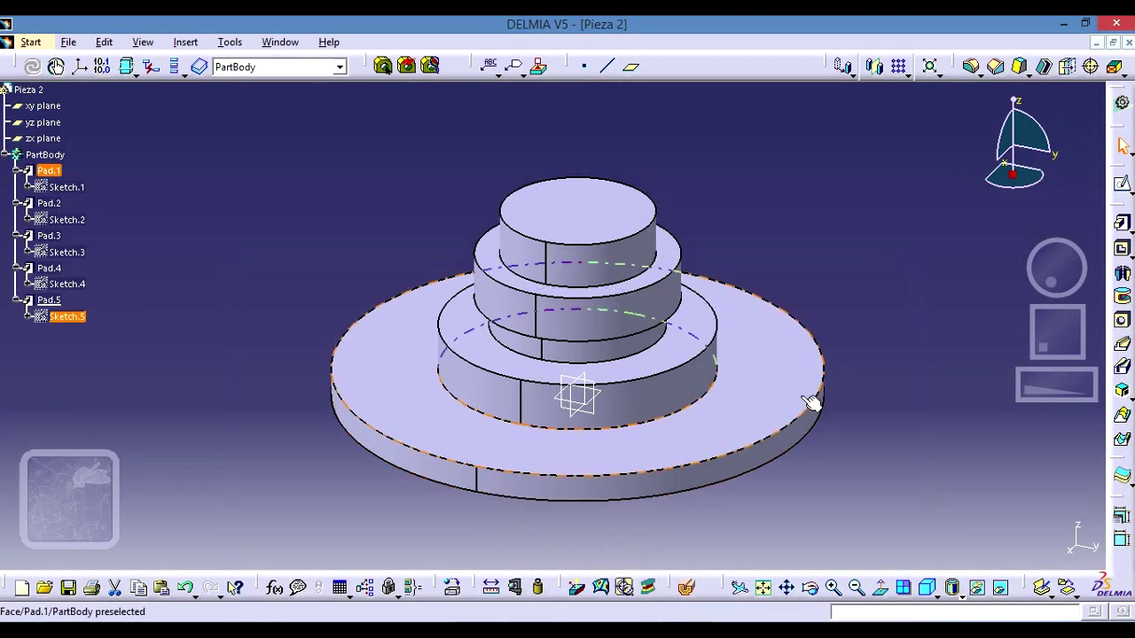
# Orbit to the back and open Sketch.6 on the base disc's flat back face.
pyautogui.click(851, 304)
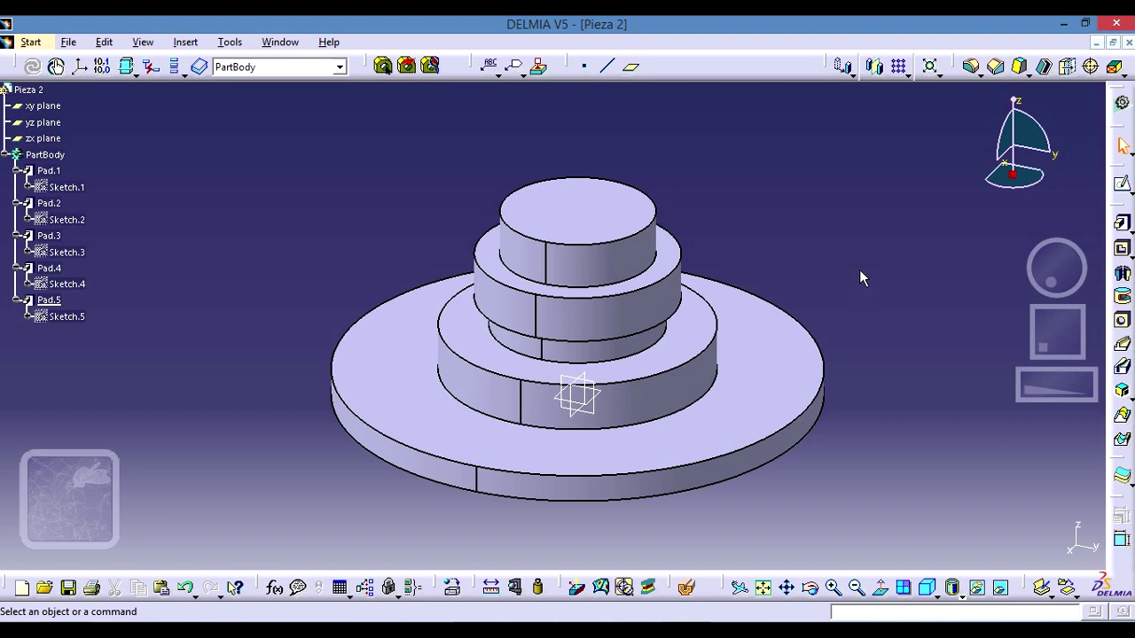
pyautogui.click(635, 620)
pyautogui.moveTo(899, 423)
pyautogui.mouseDown(button='middle')
pyautogui.moveTo(792, 317)
pyautogui.moveTo(473, 222)
pyautogui.mouseUp(button='middle')
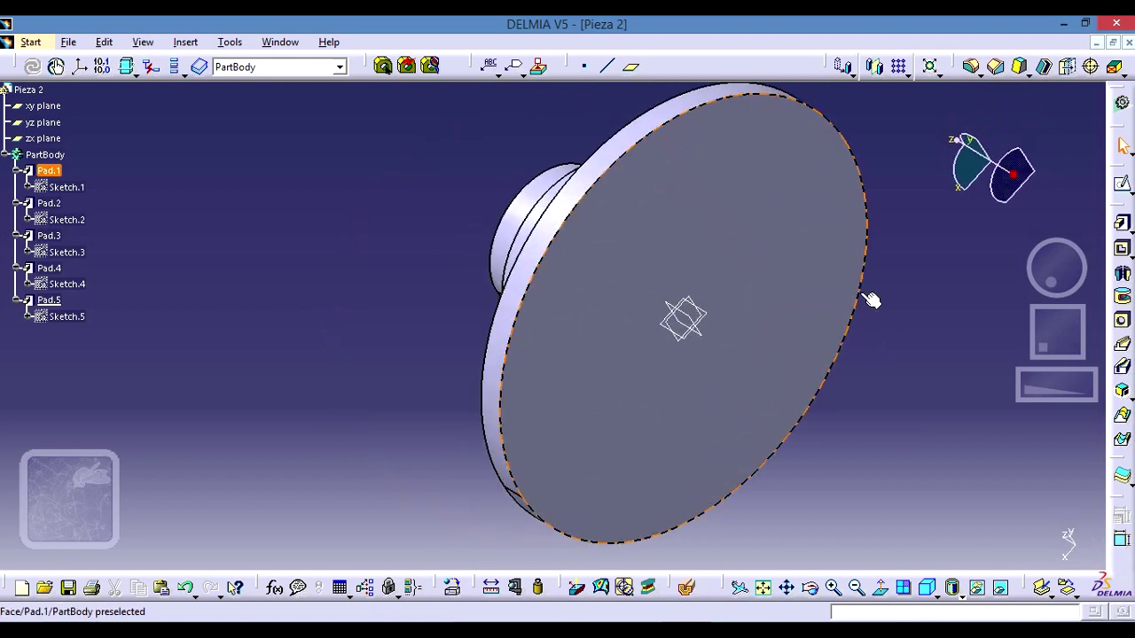
pyautogui.moveTo(919, 300); pyautogui.dragTo(765, 293, button='middle')
pyautogui.click(568, 407)
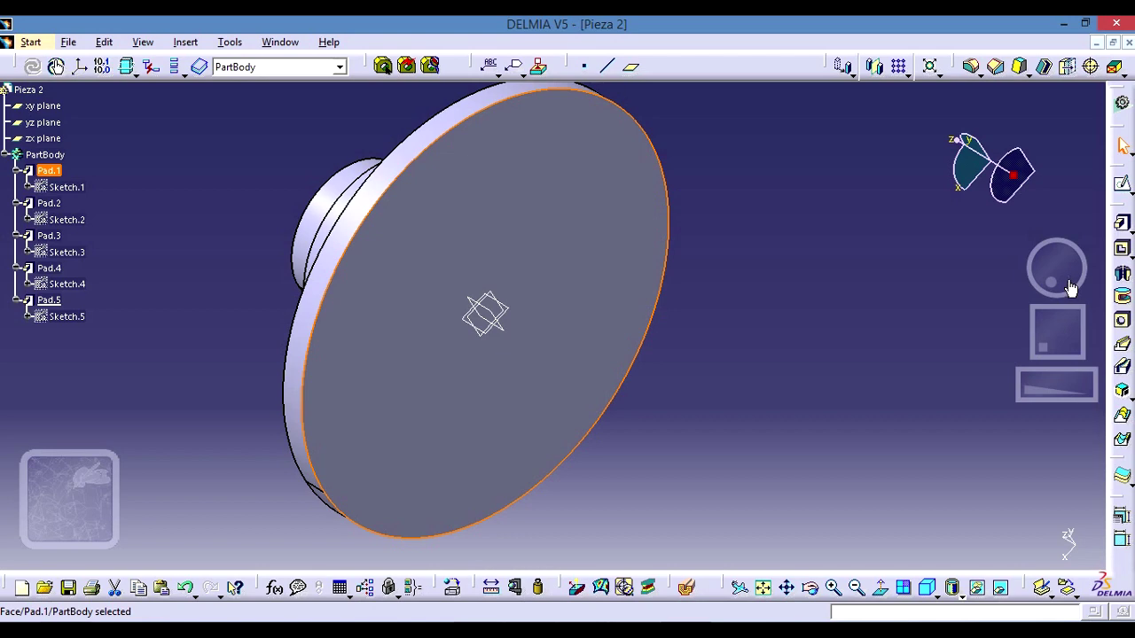
pyautogui.click(1120, 184)
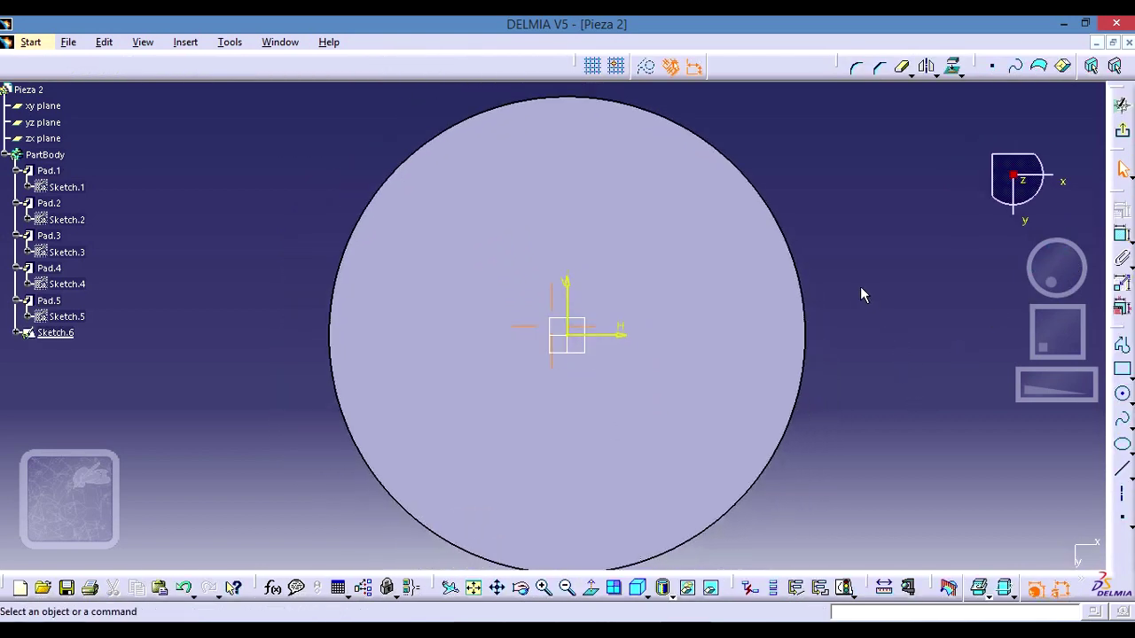
# Draw a horizontal construction axis across the disc and a vertical one through the origin.
pyautogui.moveTo(860, 288); pyautogui.dragTo(853, 287, button='middle')
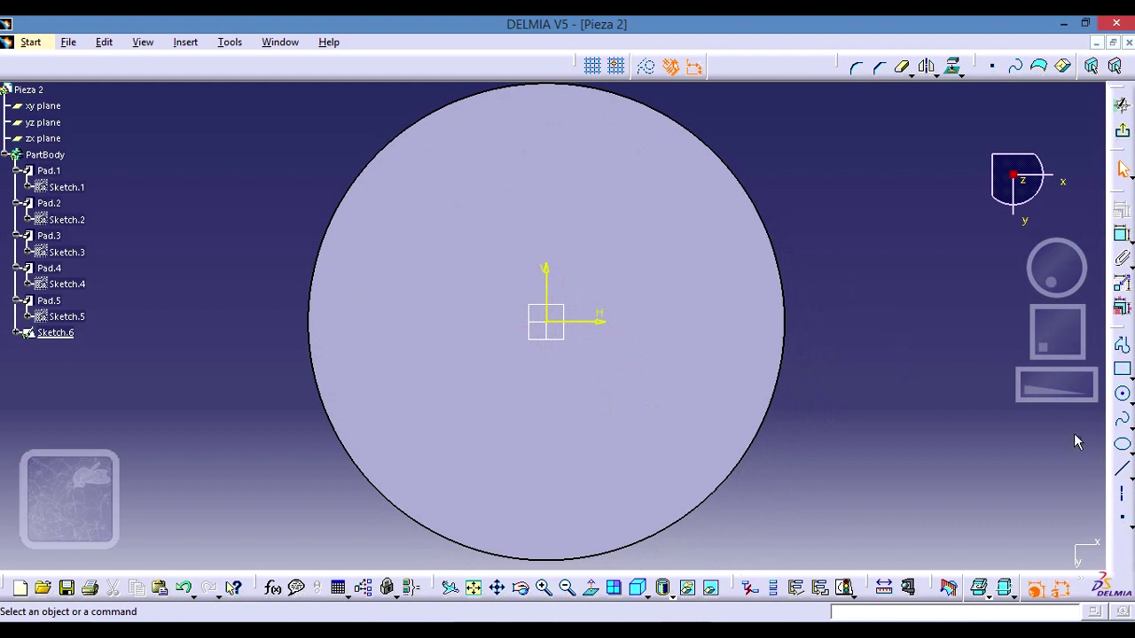
pyautogui.click(1124, 498)
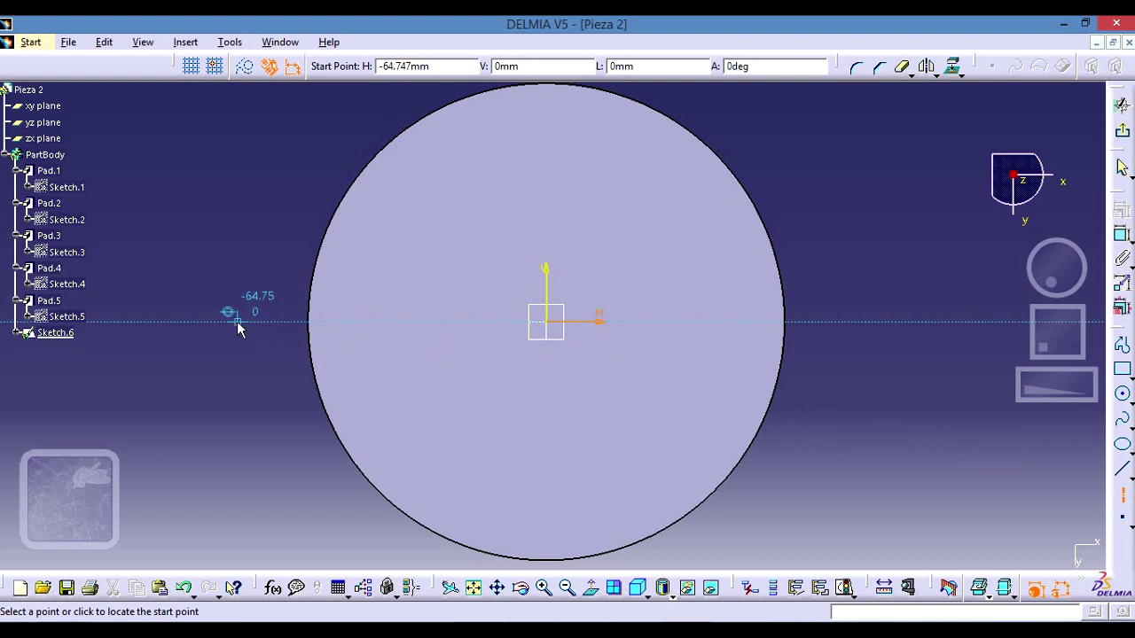
pyautogui.click(237, 322)
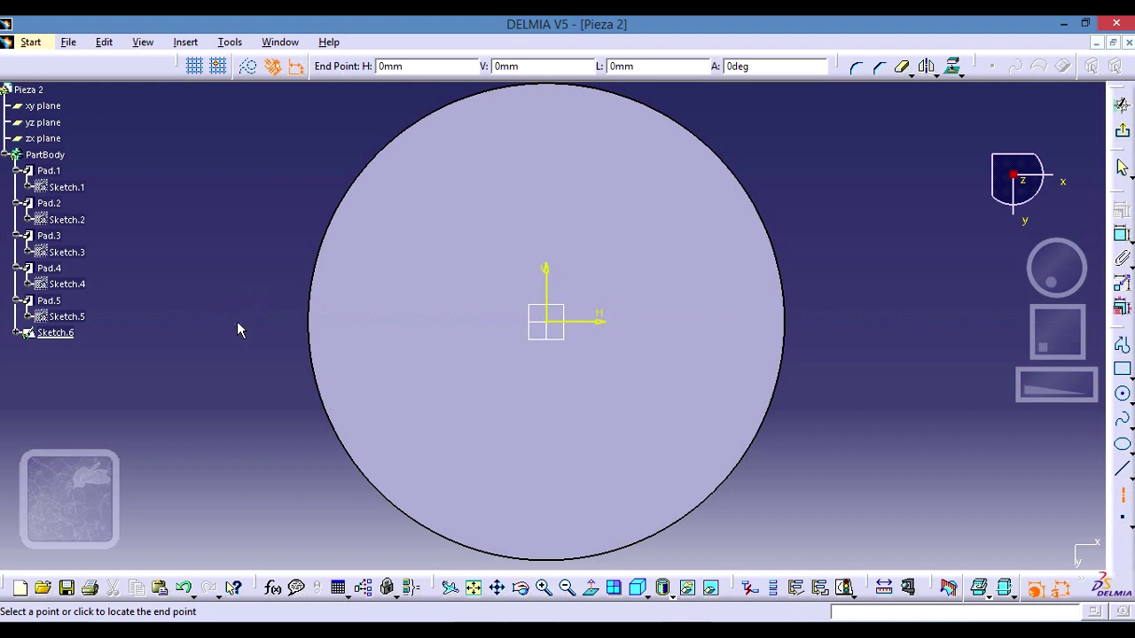
pyautogui.click(928, 324)
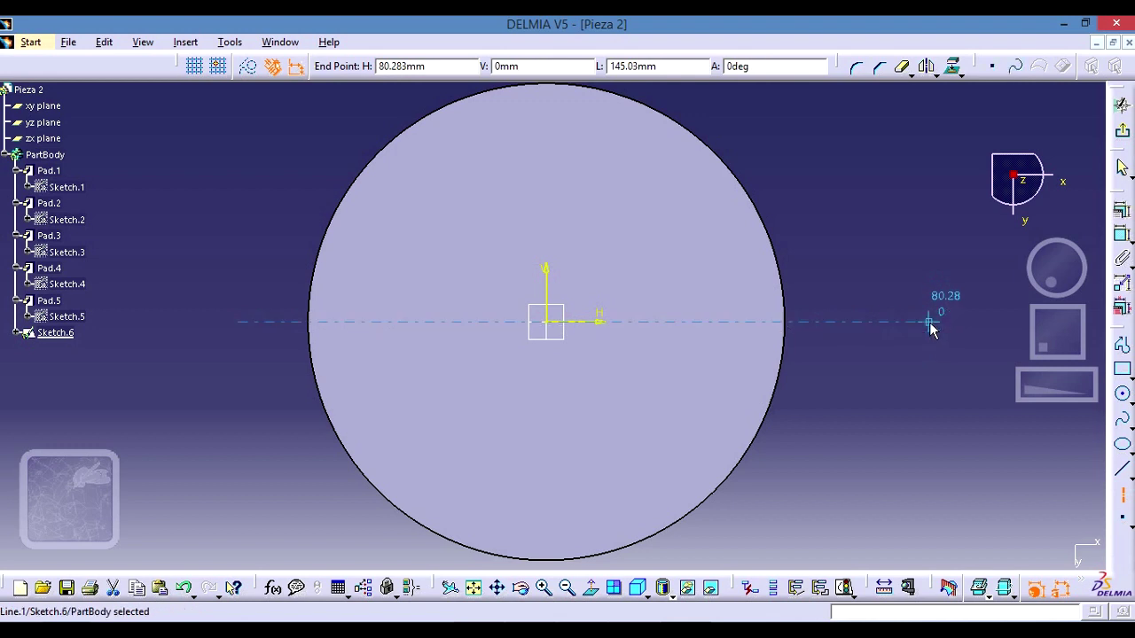
pyautogui.moveTo(879, 373); pyautogui.dragTo(877, 402, button='middle')
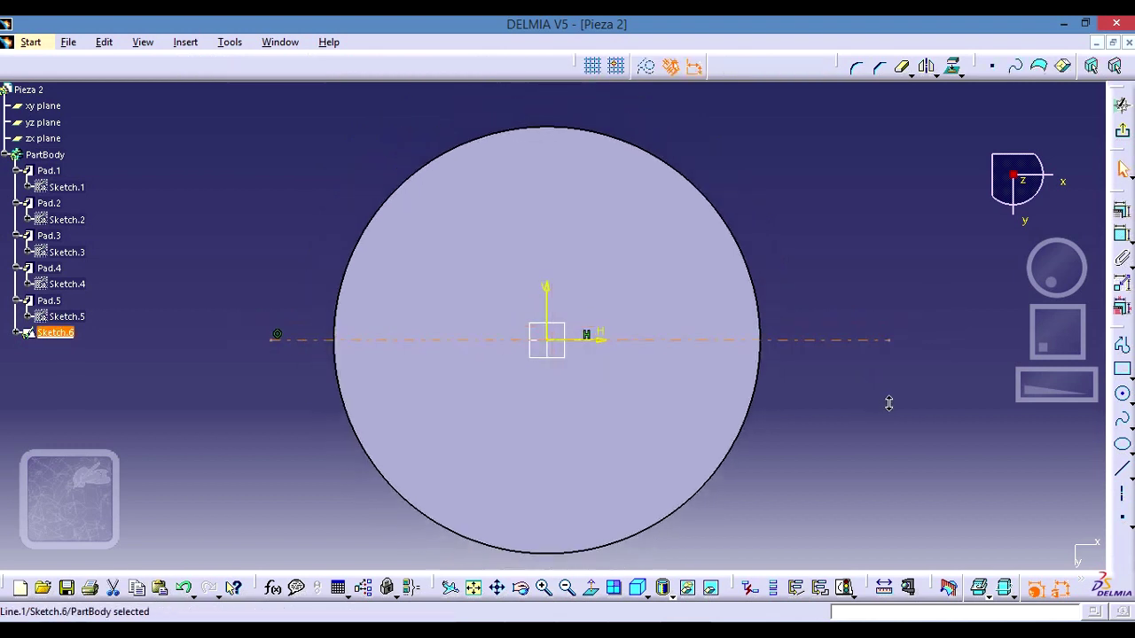
pyautogui.click(1122, 494)
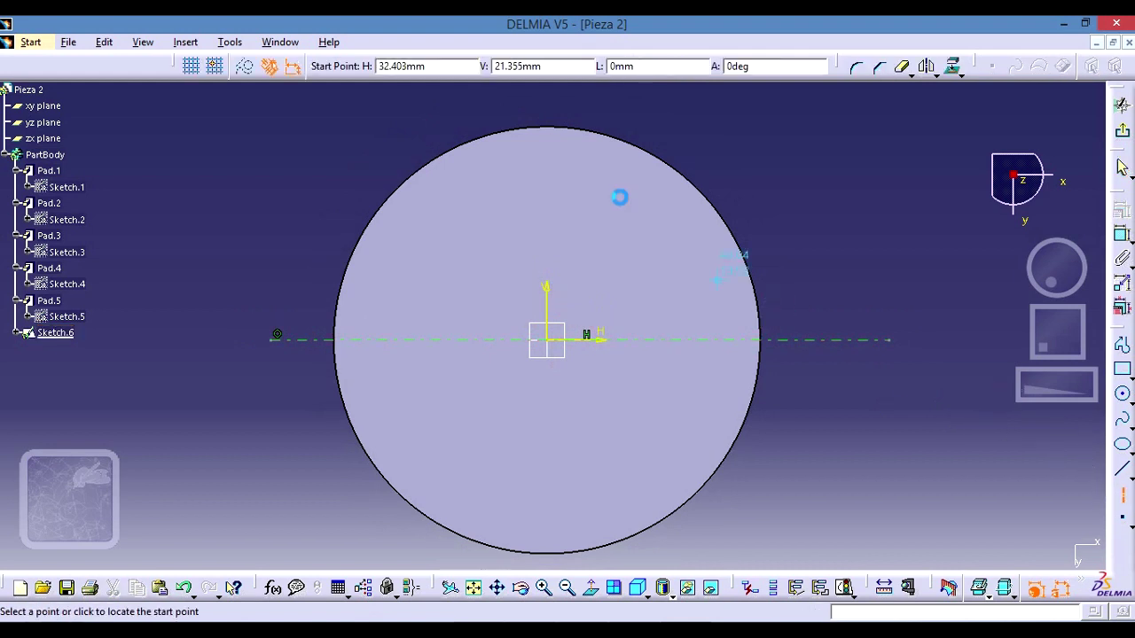
pyautogui.click(549, 94)
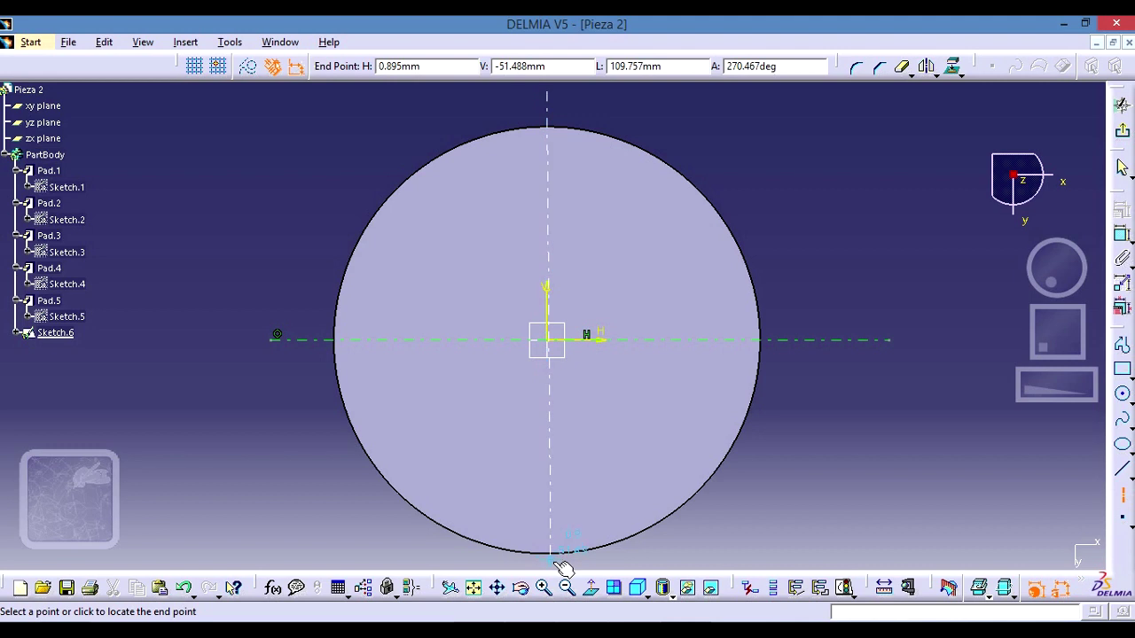
pyautogui.moveTo(564, 567); pyautogui.dragTo(565, 527, button='middle')
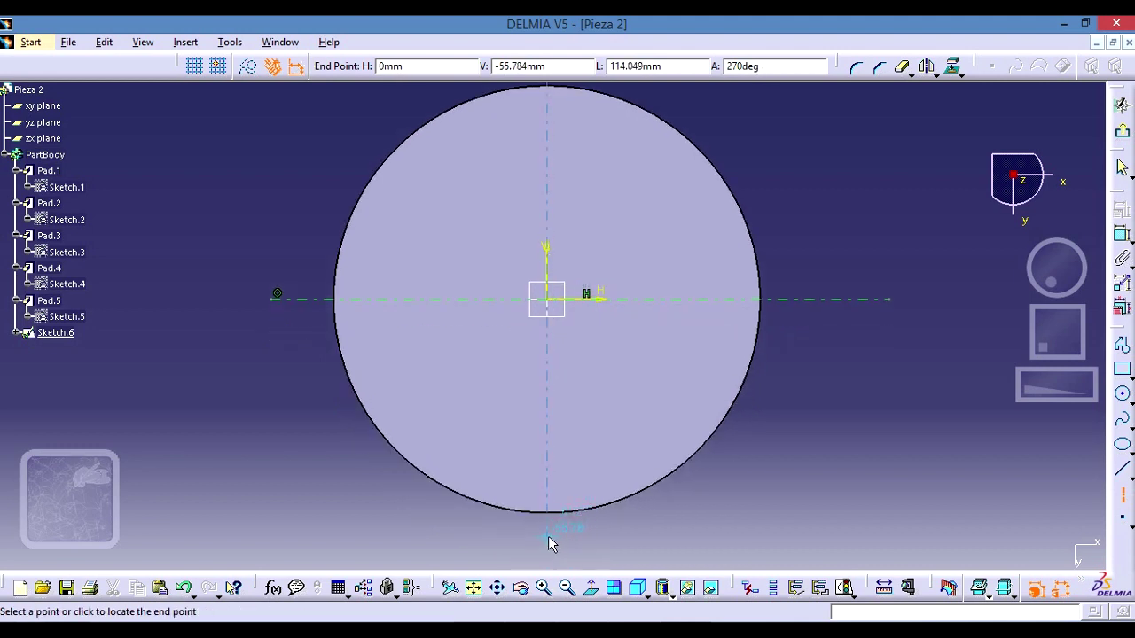
pyautogui.click(548, 536)
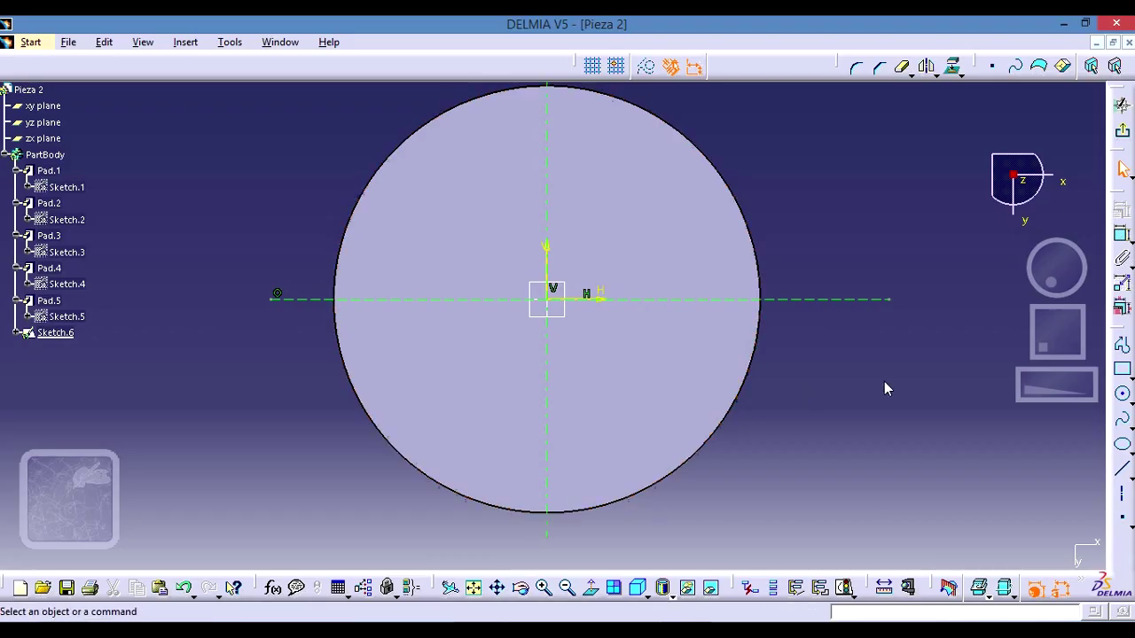
# Draw an origin-centred circle and dimension it to 86 mm diameter.
pyautogui.click(1121, 395)
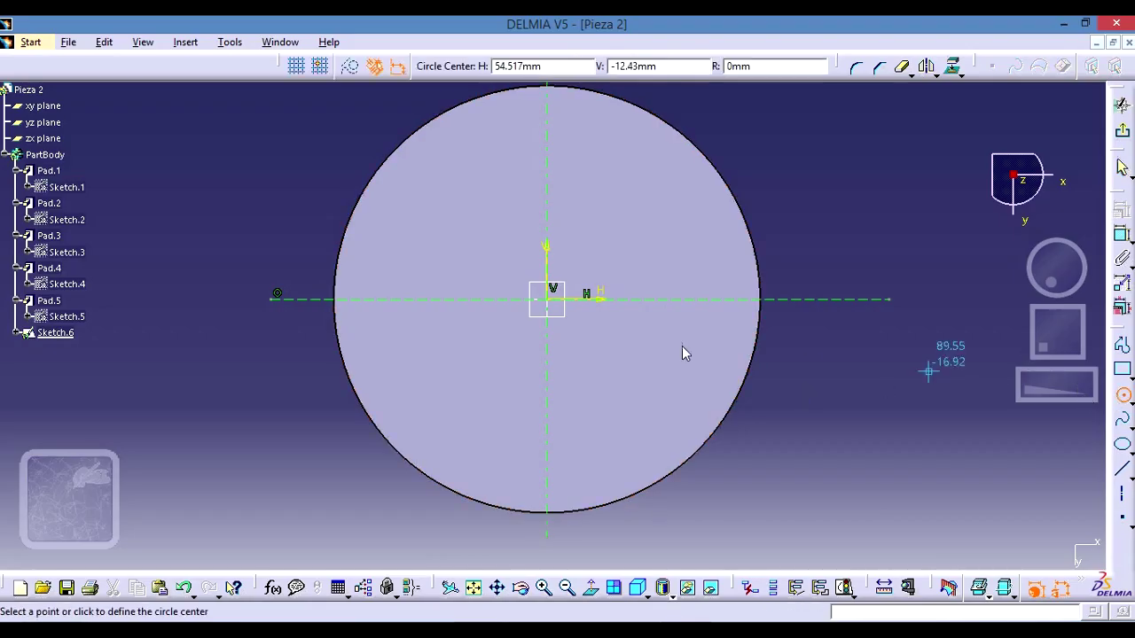
pyautogui.click(549, 300)
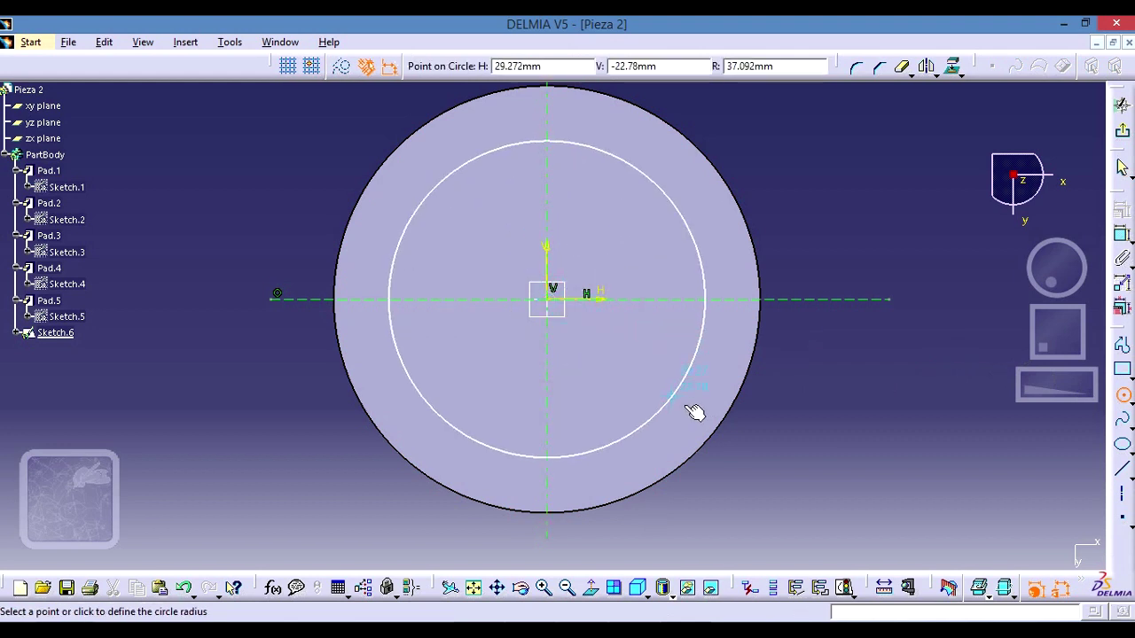
pyautogui.click(703, 419)
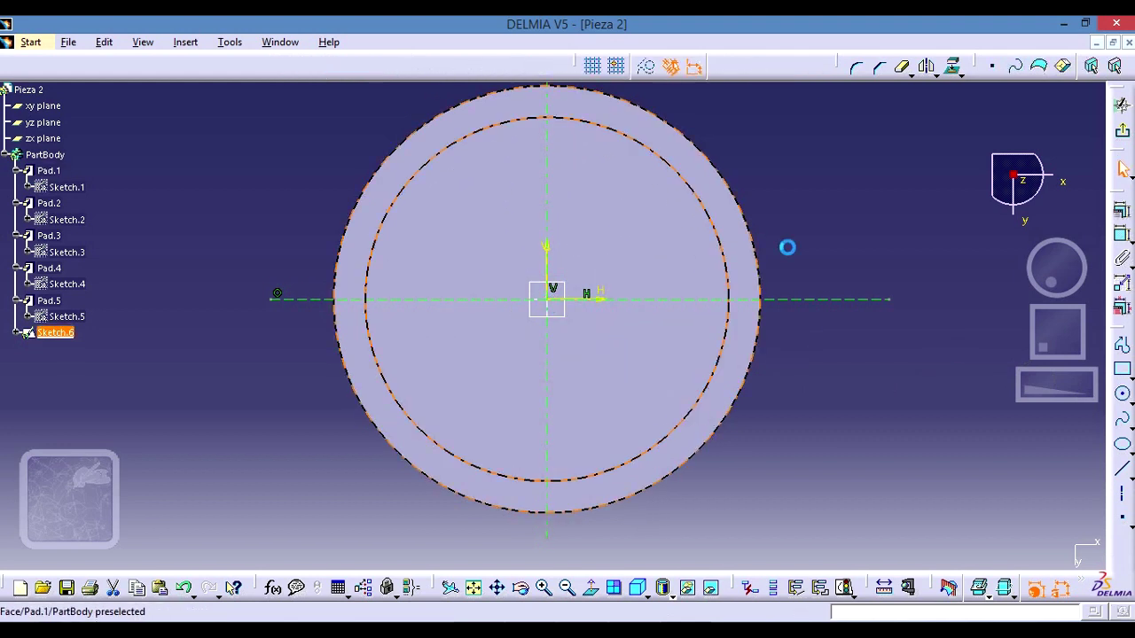
pyautogui.click(1117, 232)
pyautogui.click(818, 169)
pyautogui.doubleClick(826, 169)
pyautogui.write('86')
pyautogui.press('Return')
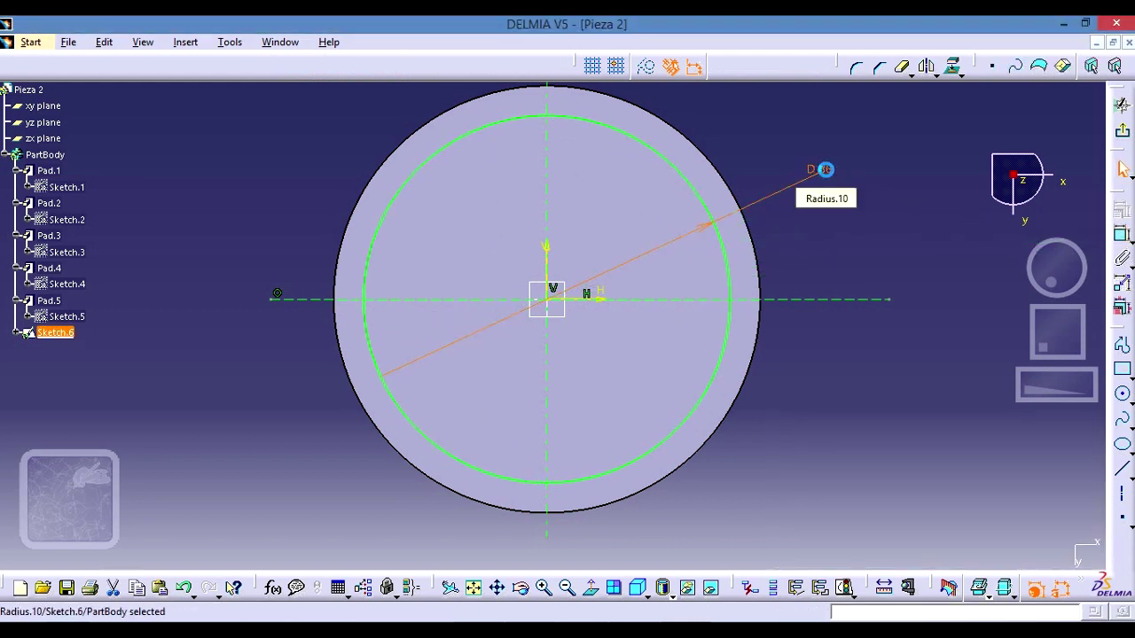
pyautogui.click(893, 236)
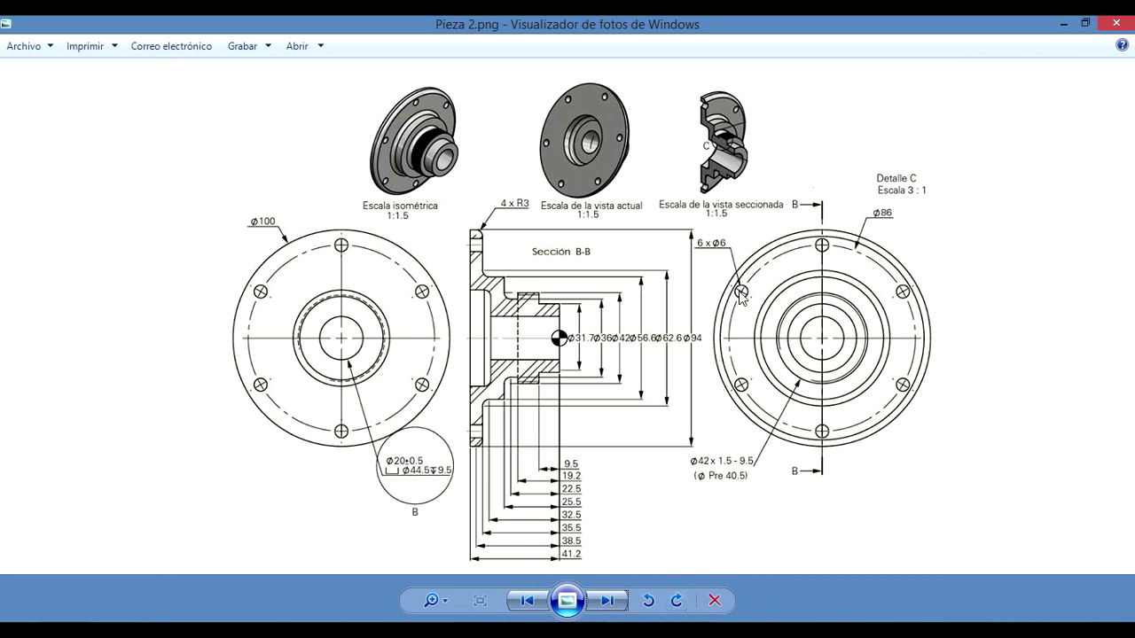
pyautogui.click(693, 617)
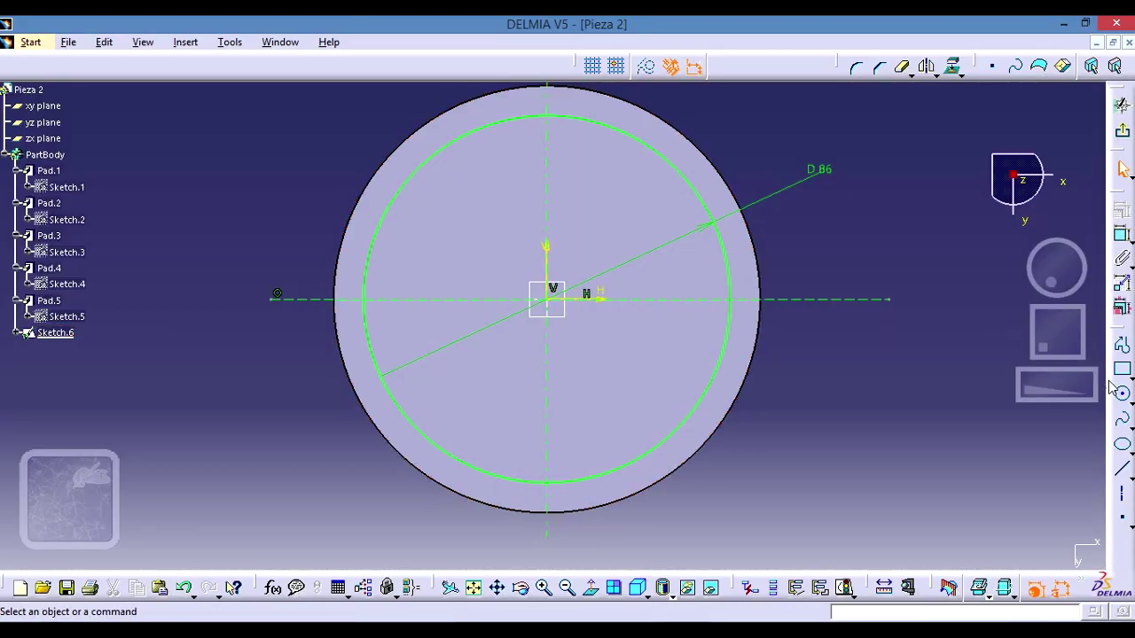
# Add a 6 mm diameter circle centred on the top of the 86 mm circle.
pyautogui.click(1121, 393)
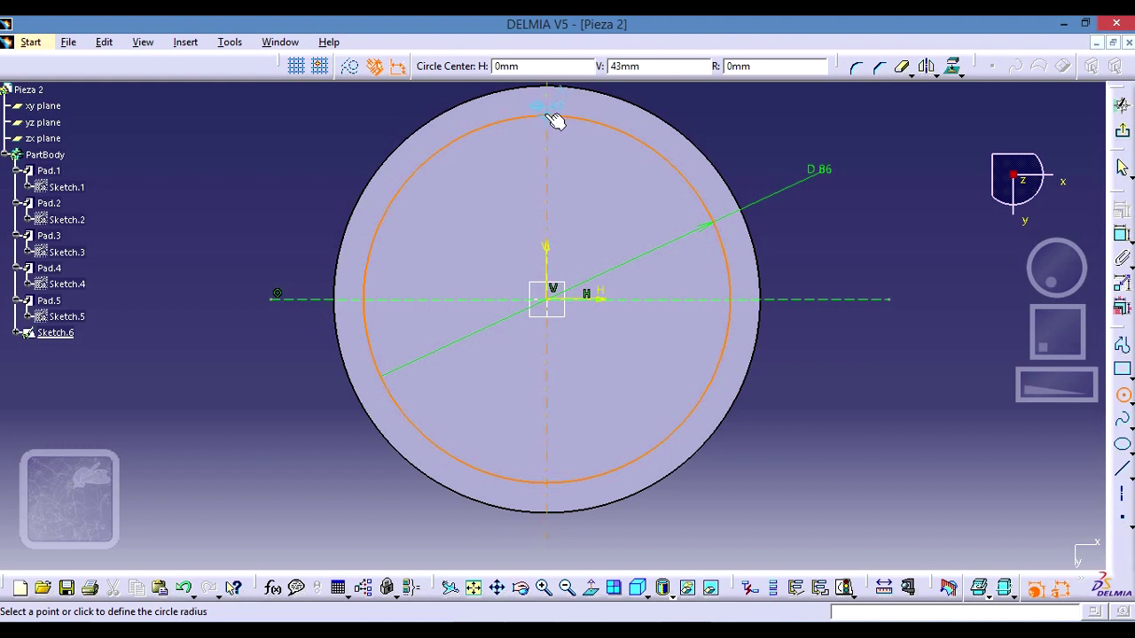
pyautogui.click(548, 116)
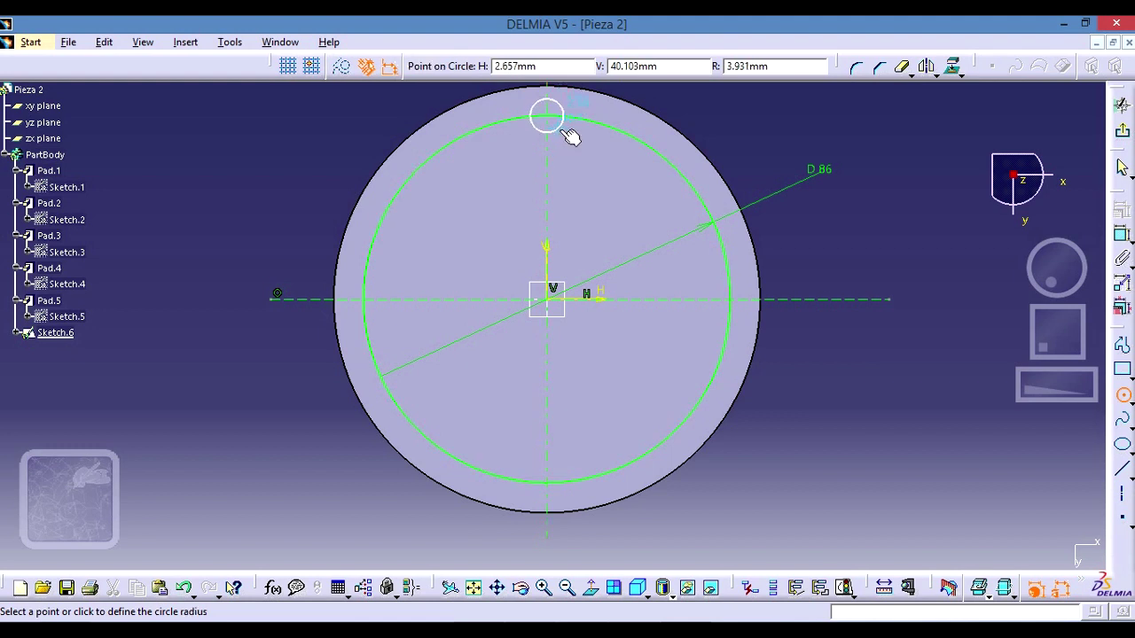
pyautogui.click(564, 130)
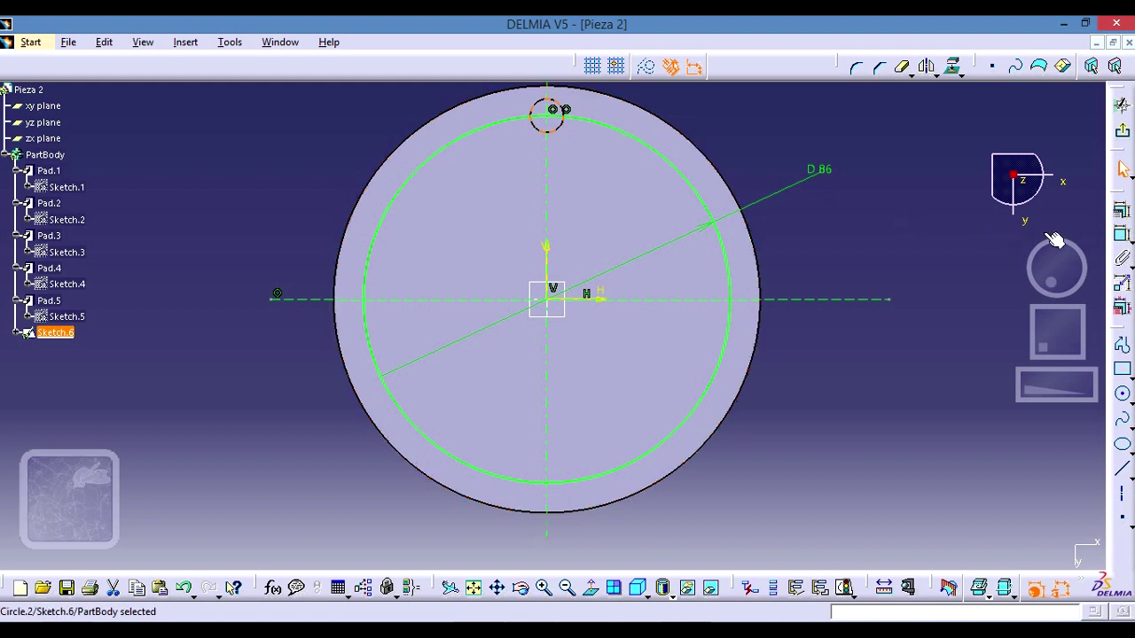
pyautogui.click(1123, 237)
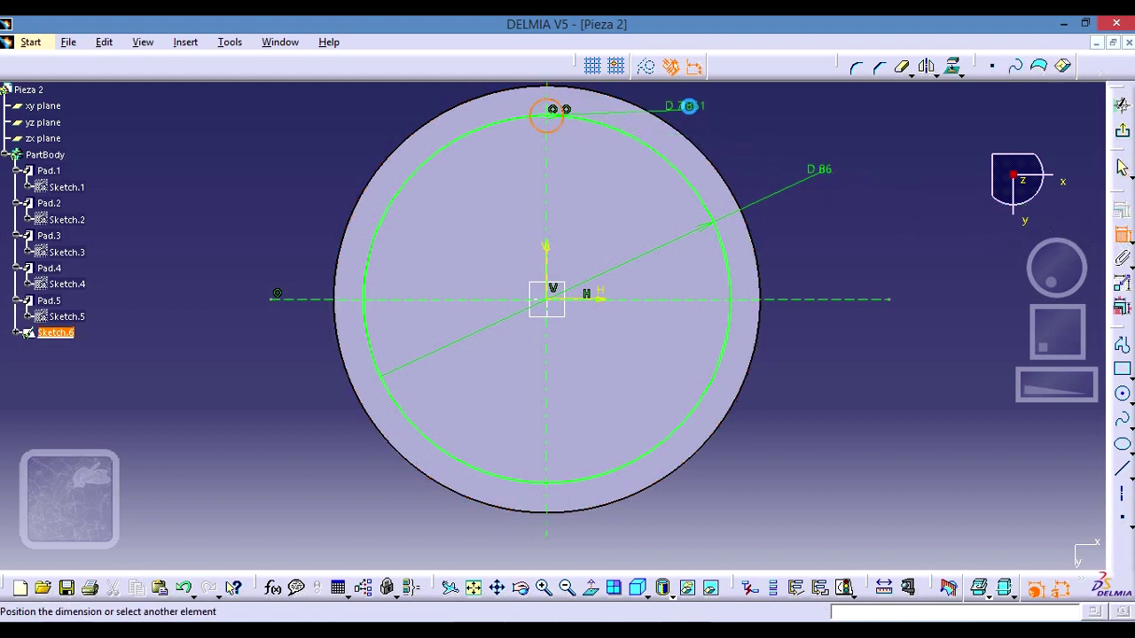
pyautogui.click(699, 105)
pyautogui.doubleClick(698, 105)
pyautogui.write('6')
pyautogui.press('Return')
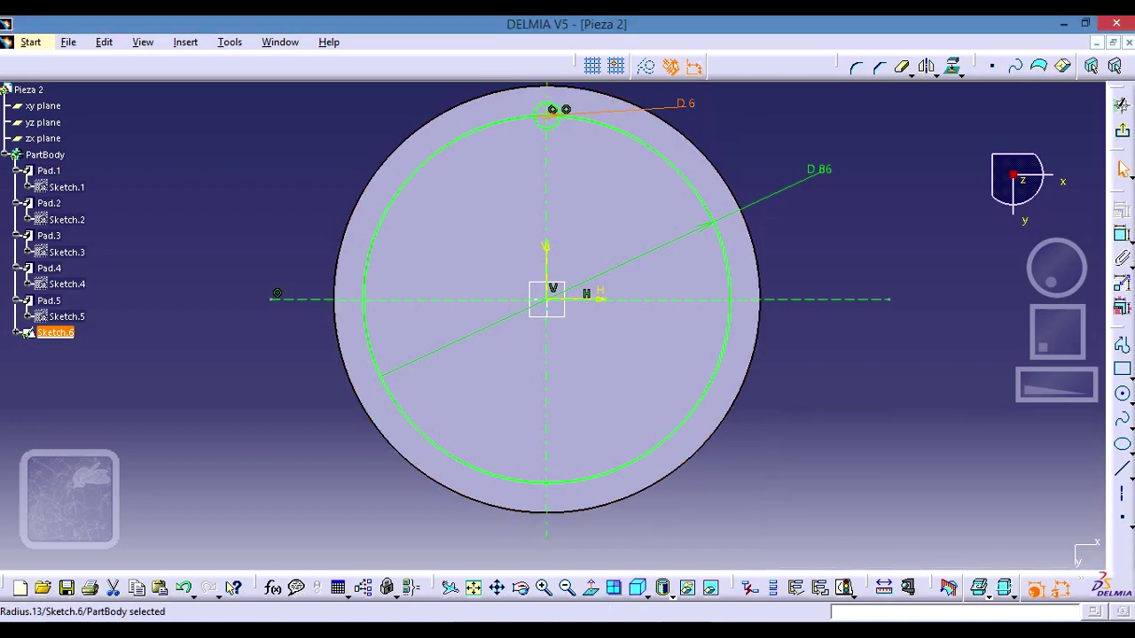
pyautogui.click(611, 619)
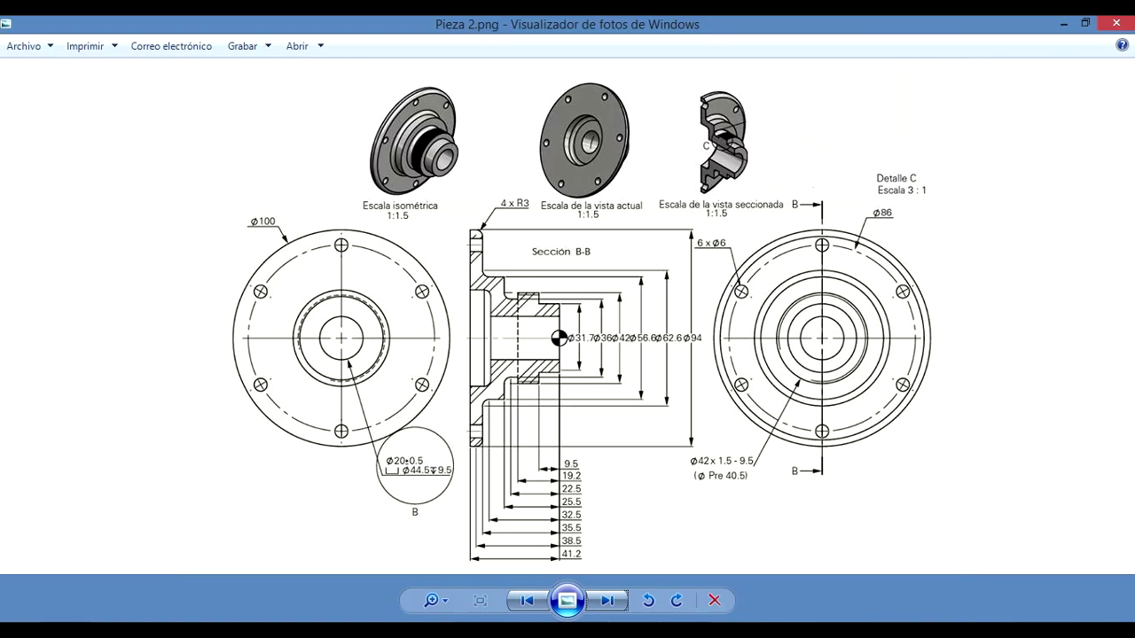
pyautogui.hotkey('alt', 'Tab')
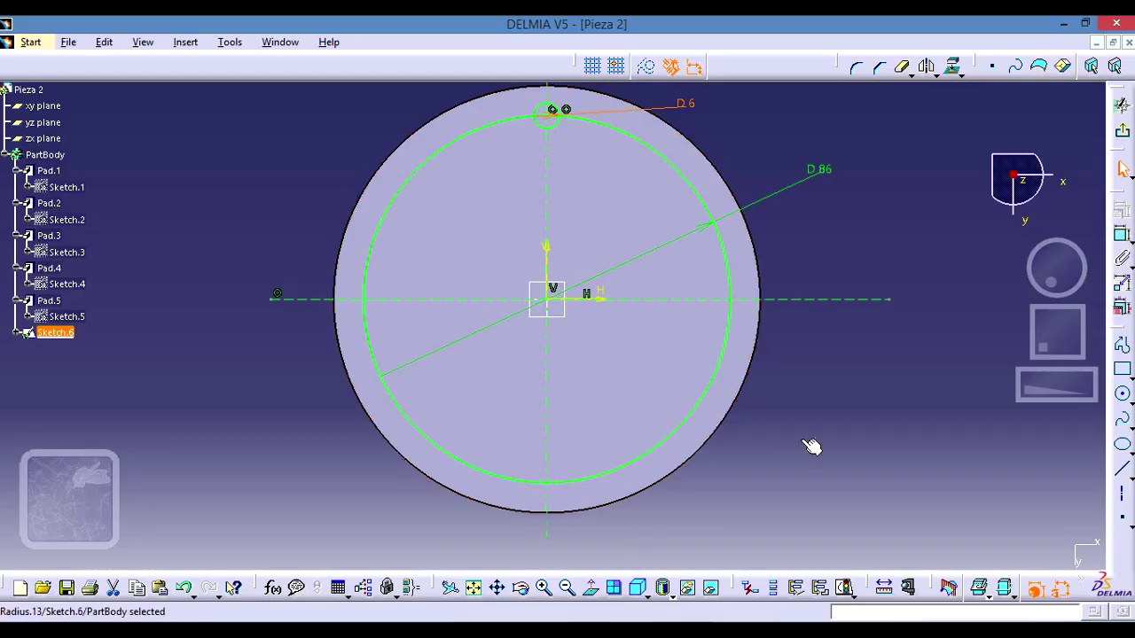
# Add another 6 mm diameter circle centred on the bottom of the 86 mm circle.
pyautogui.click(1122, 394)
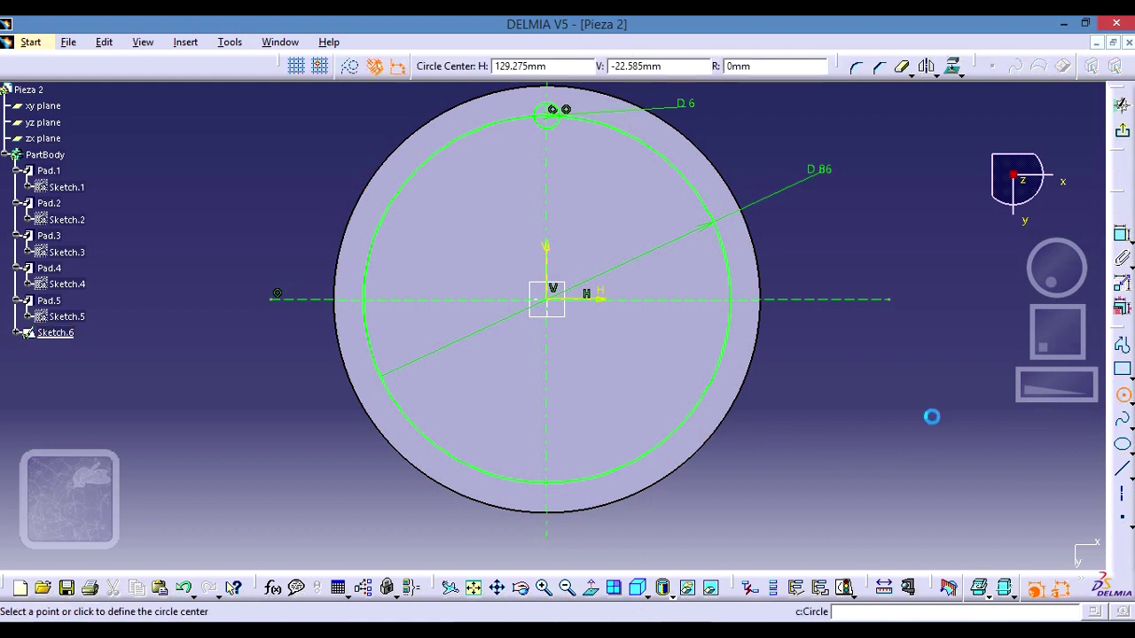
pyautogui.click(548, 481)
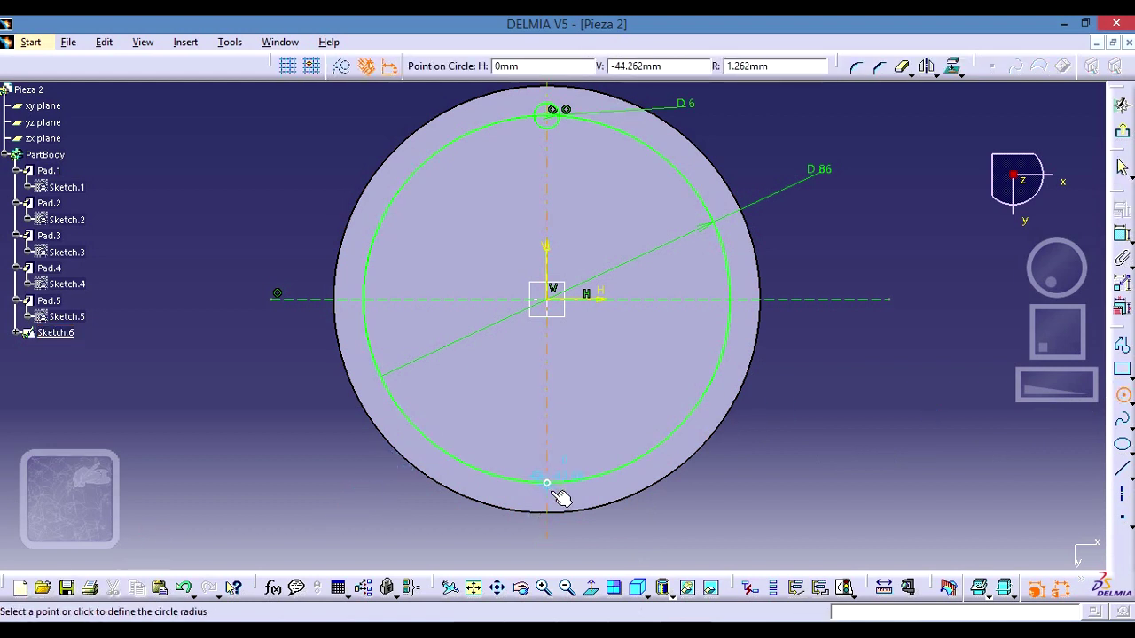
pyautogui.click(573, 504)
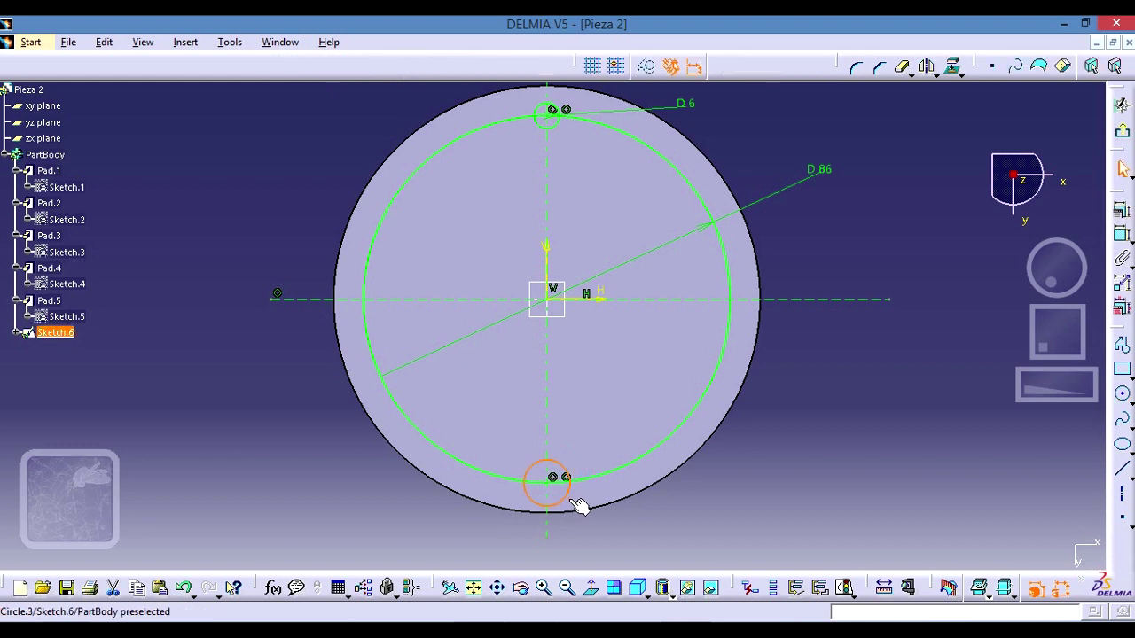
pyautogui.click(1122, 235)
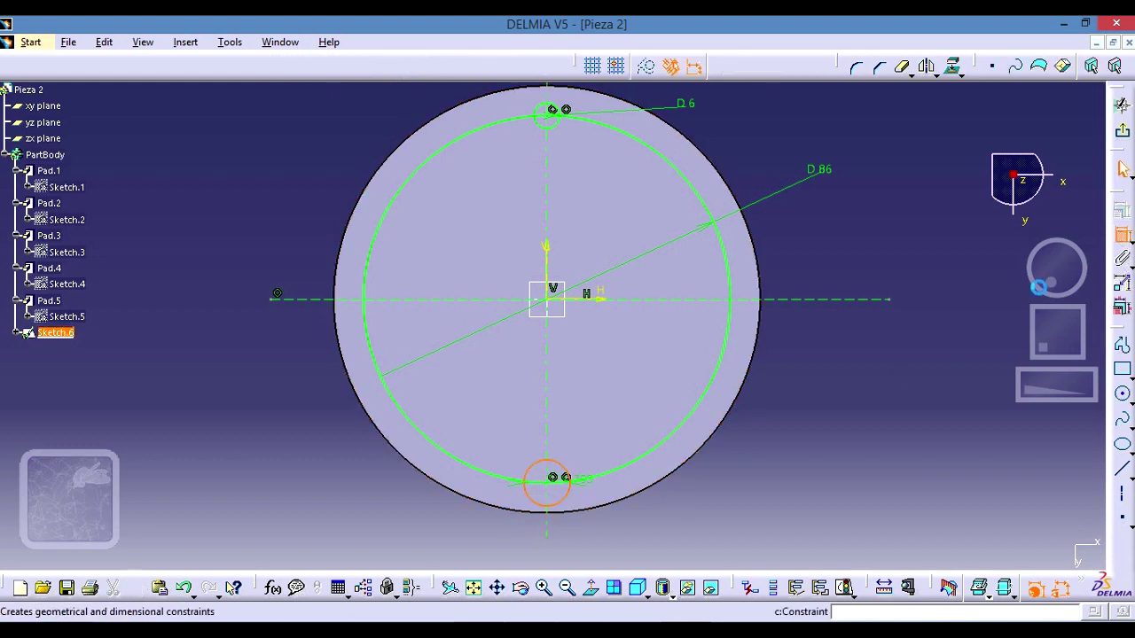
pyautogui.click(813, 499)
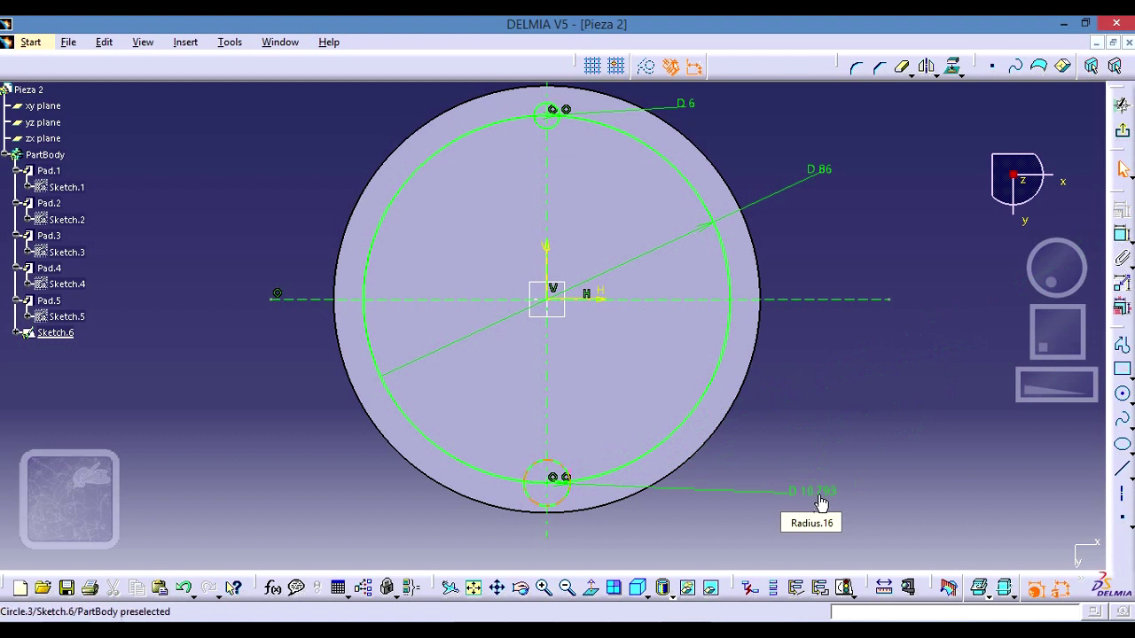
pyautogui.doubleClick(816, 496)
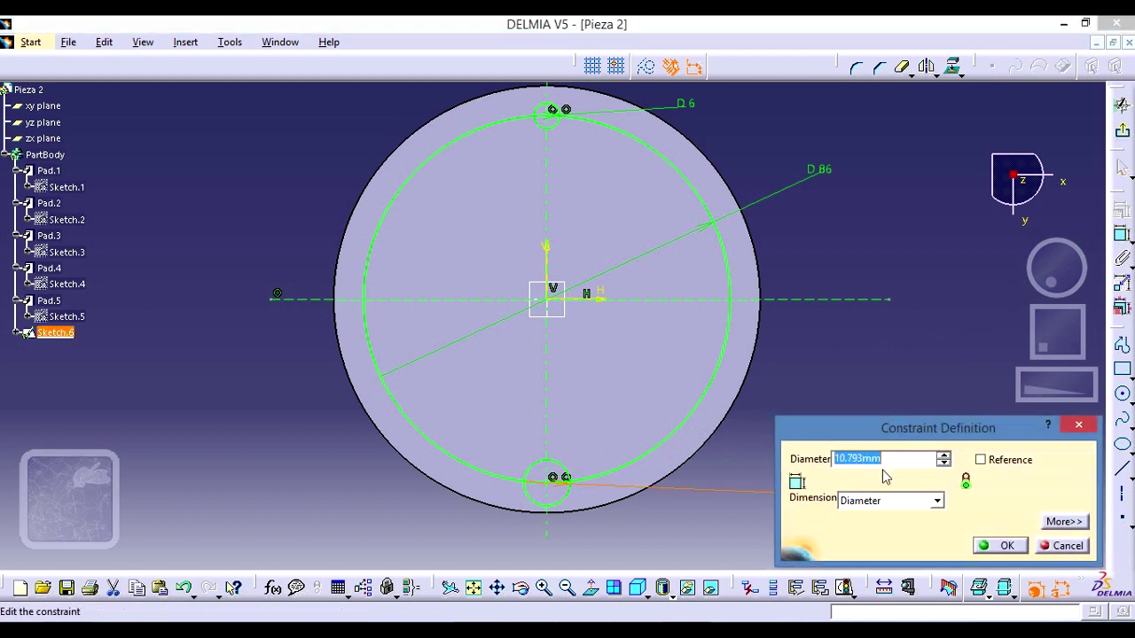
pyautogui.write('6')
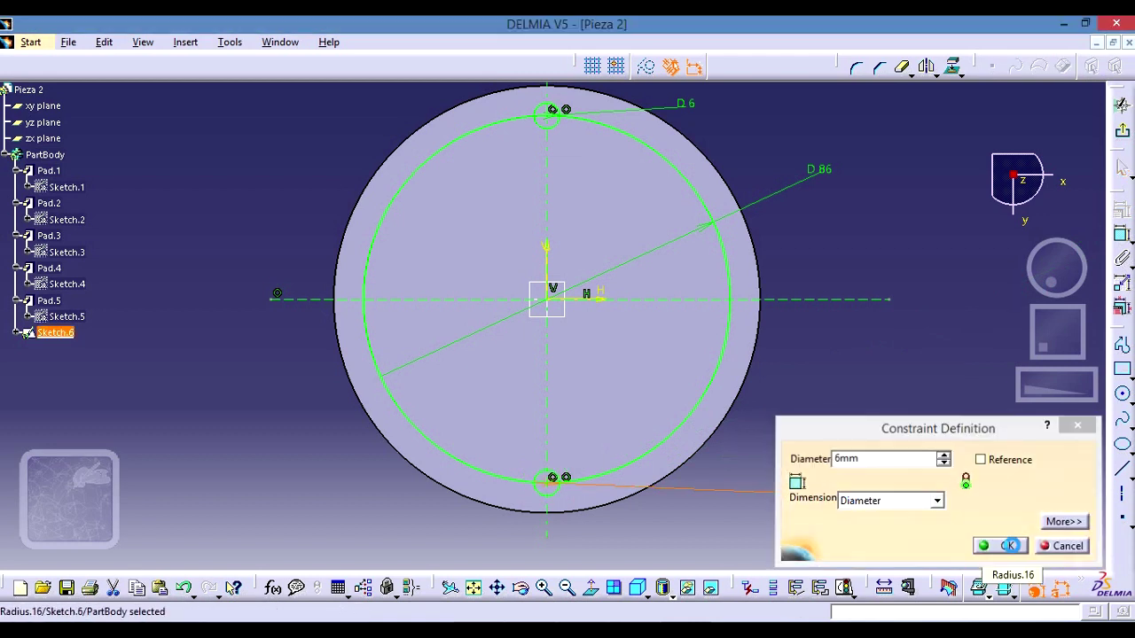
pyautogui.click(998, 544)
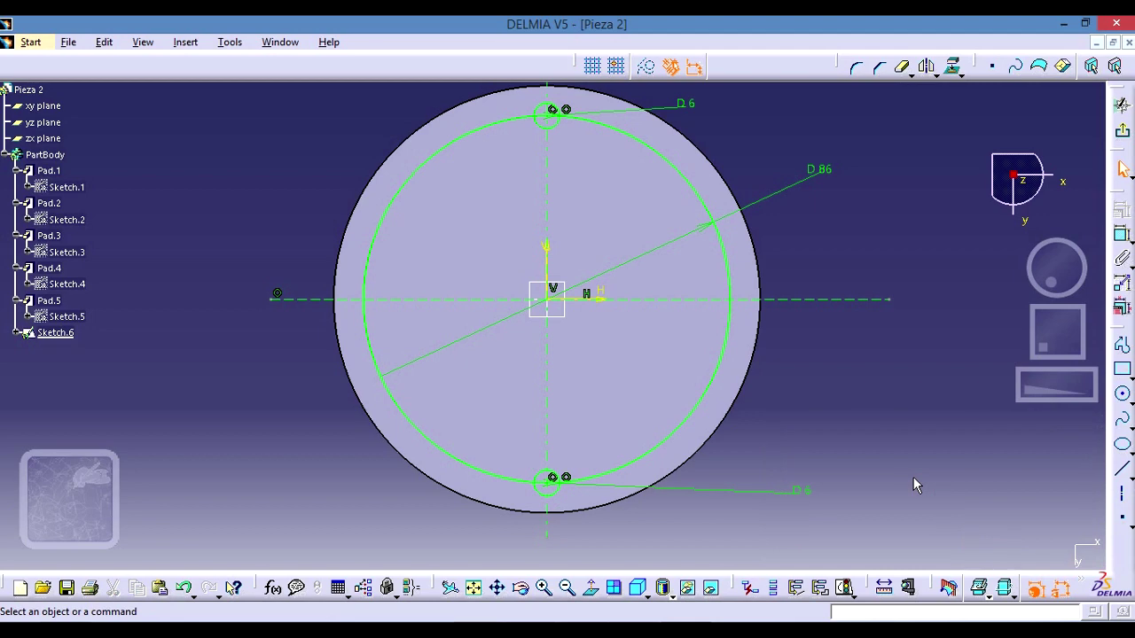
pyautogui.hotkey('alt', 'Tab')
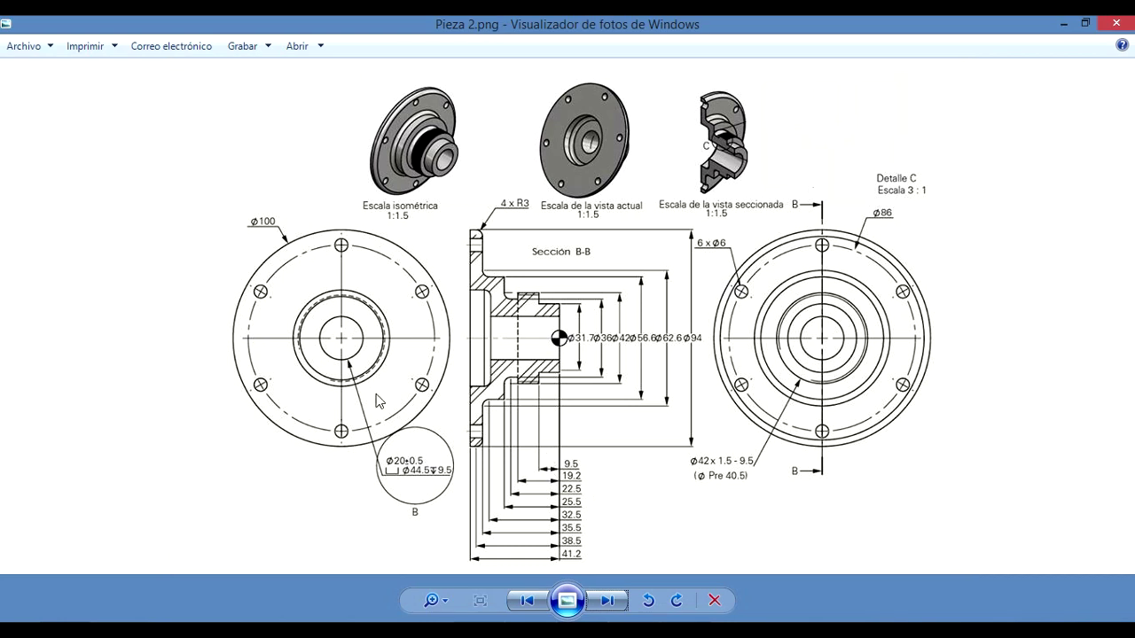
pyautogui.moveTo(567, 600)
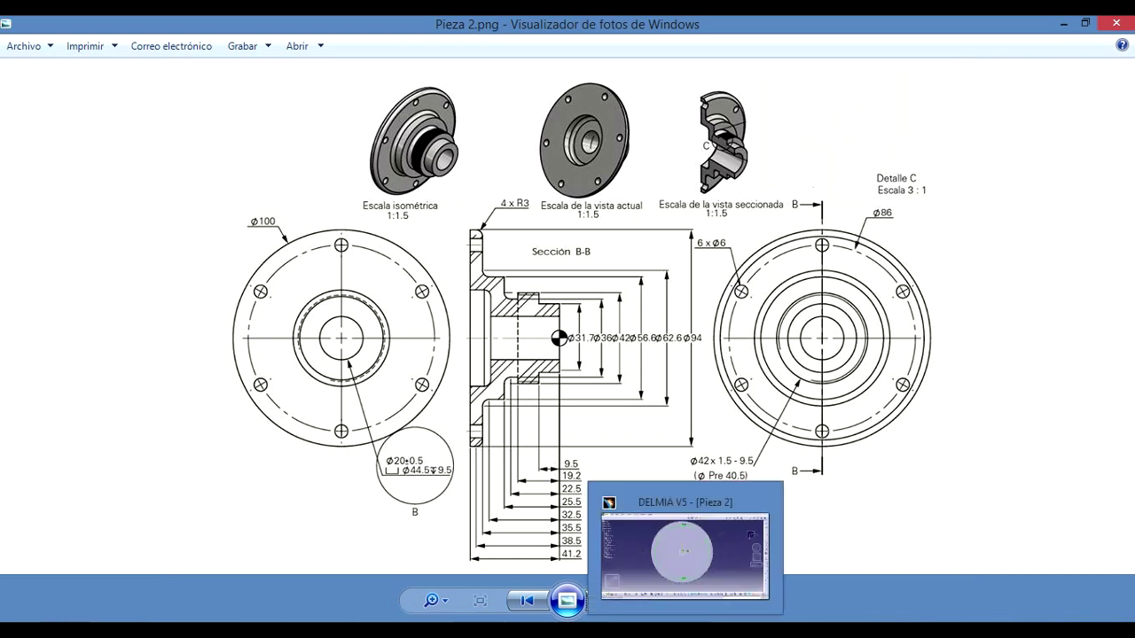
# Return from the reference drawing to Sketch.6 and begin a construction axis.
pyautogui.click(685, 556)
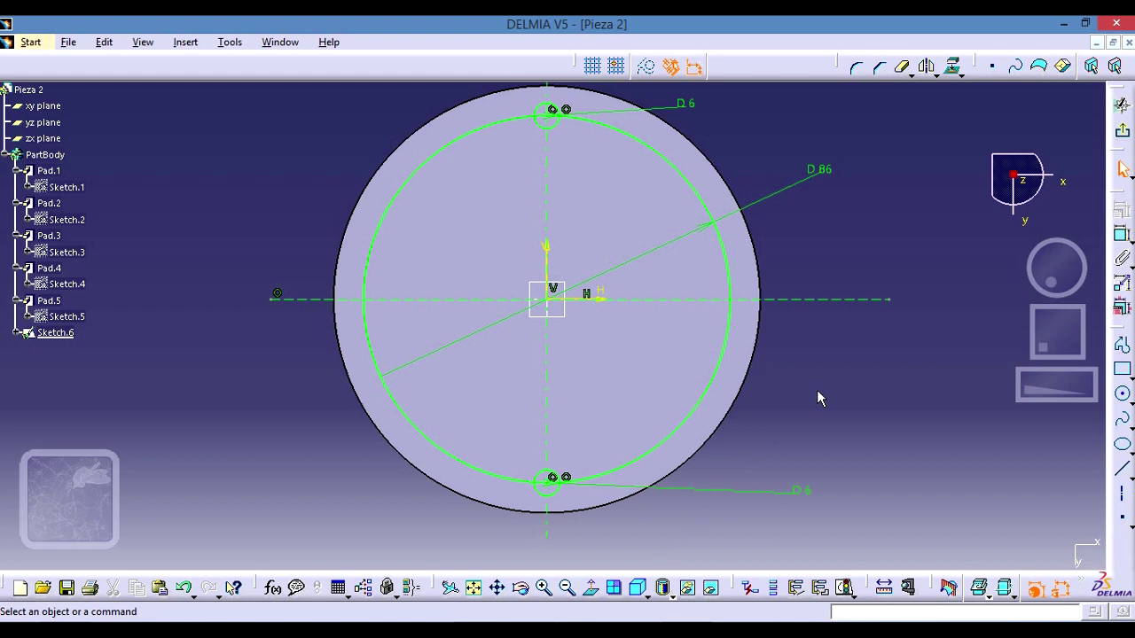
pyautogui.click(1122, 494)
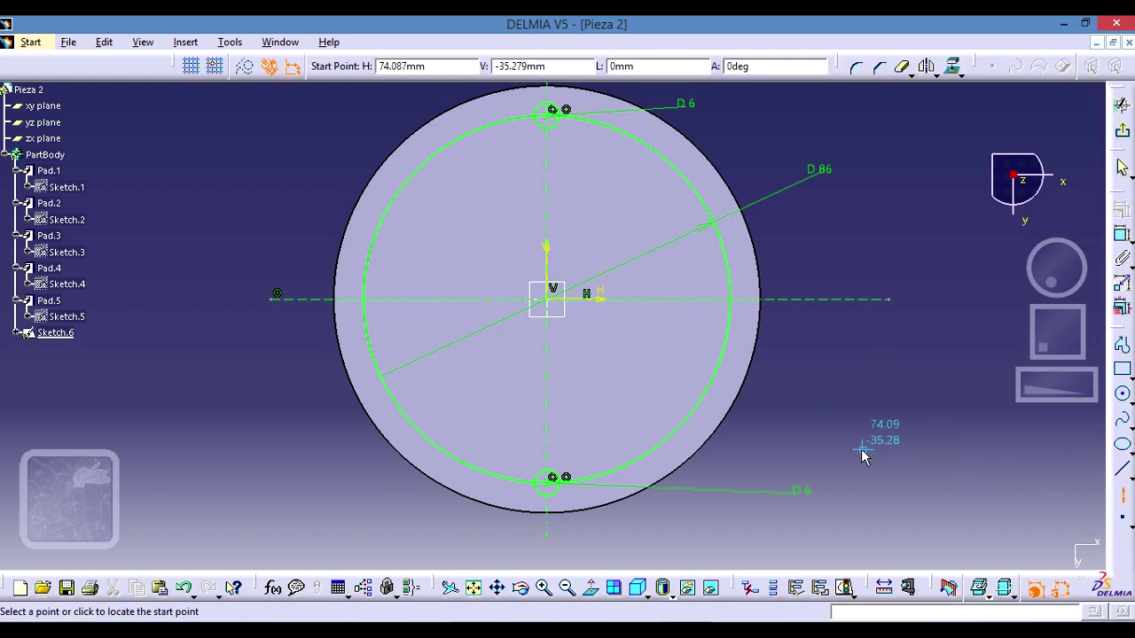
# Draw a diagonal axis from lower right through the origin to upper left, then select it.
pyautogui.click(1123, 496)
pyautogui.click(789, 440)
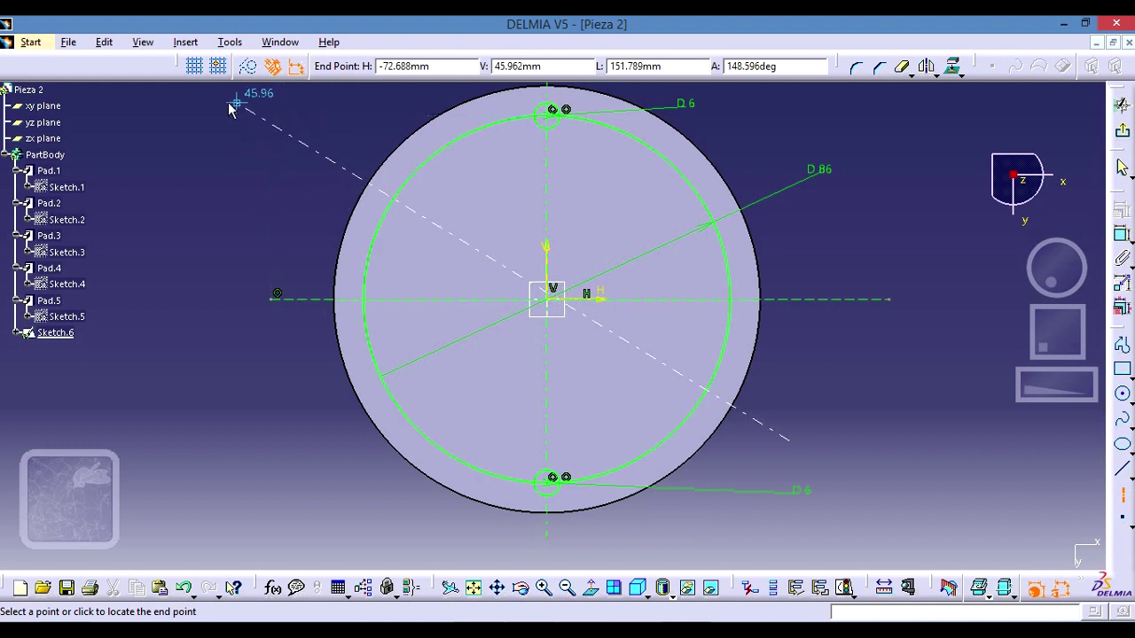
pyautogui.click(263, 133)
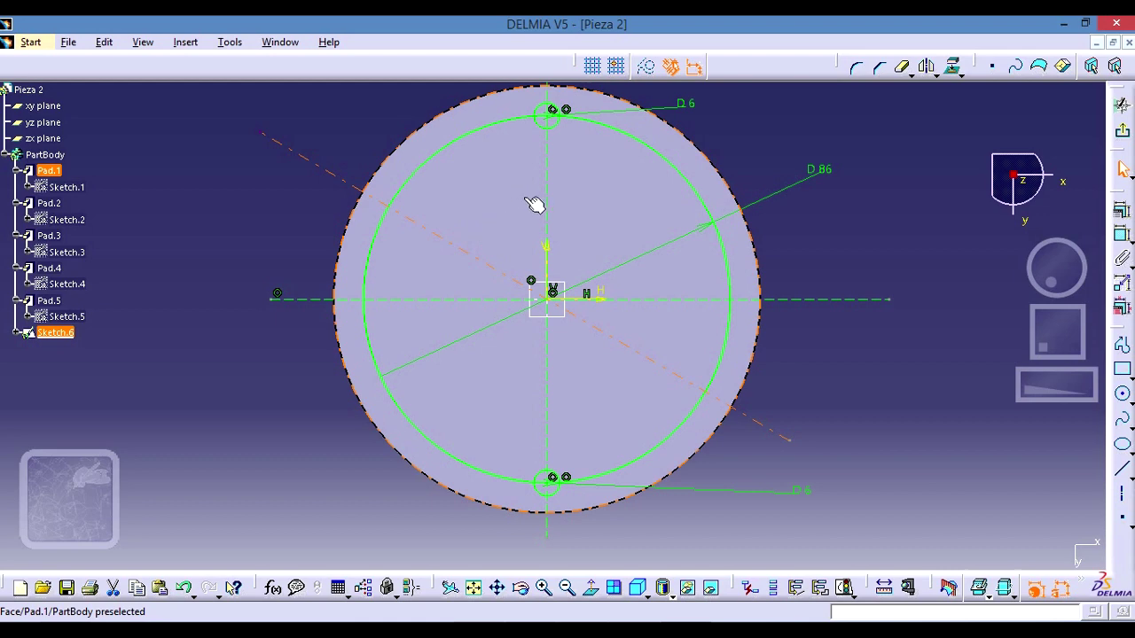
pyautogui.click(596, 356)
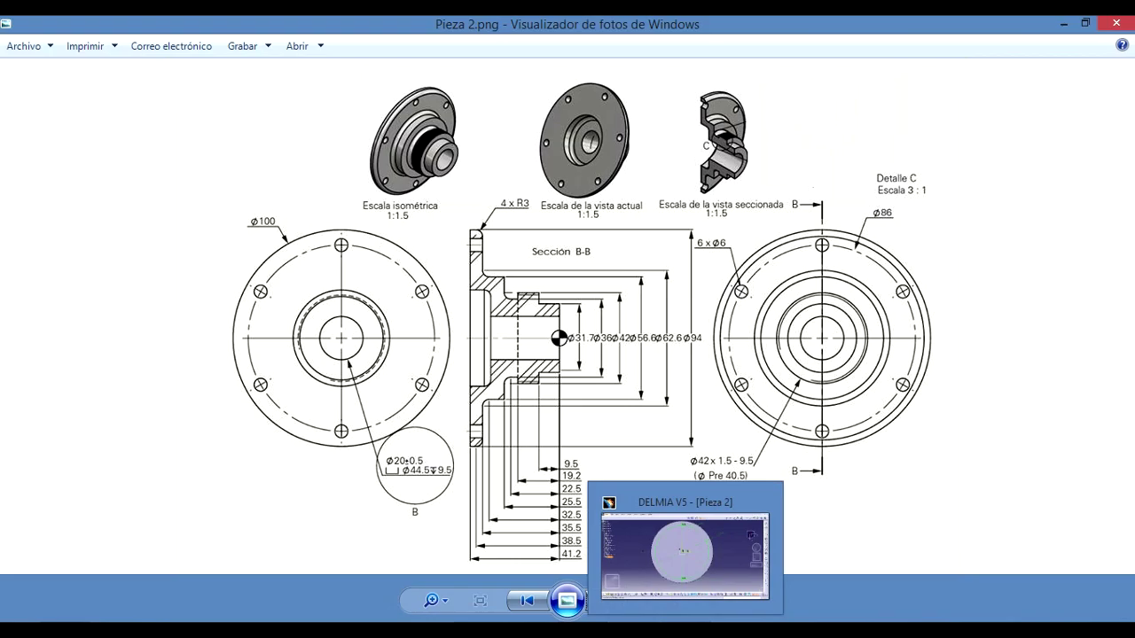
pyautogui.click(684, 557)
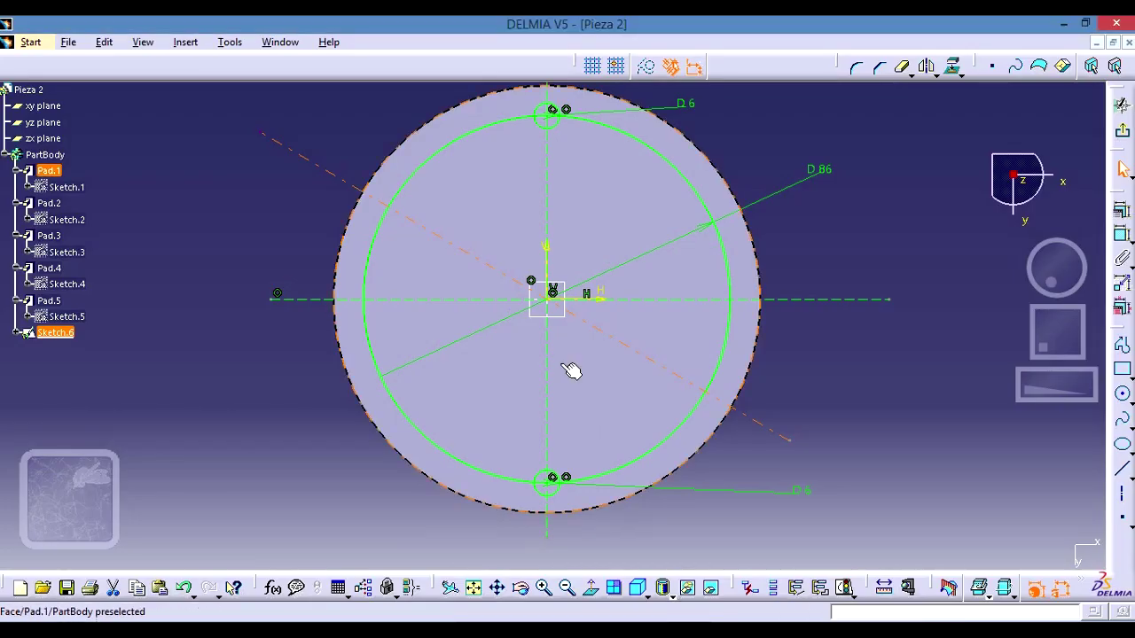
pyautogui.click(533, 289)
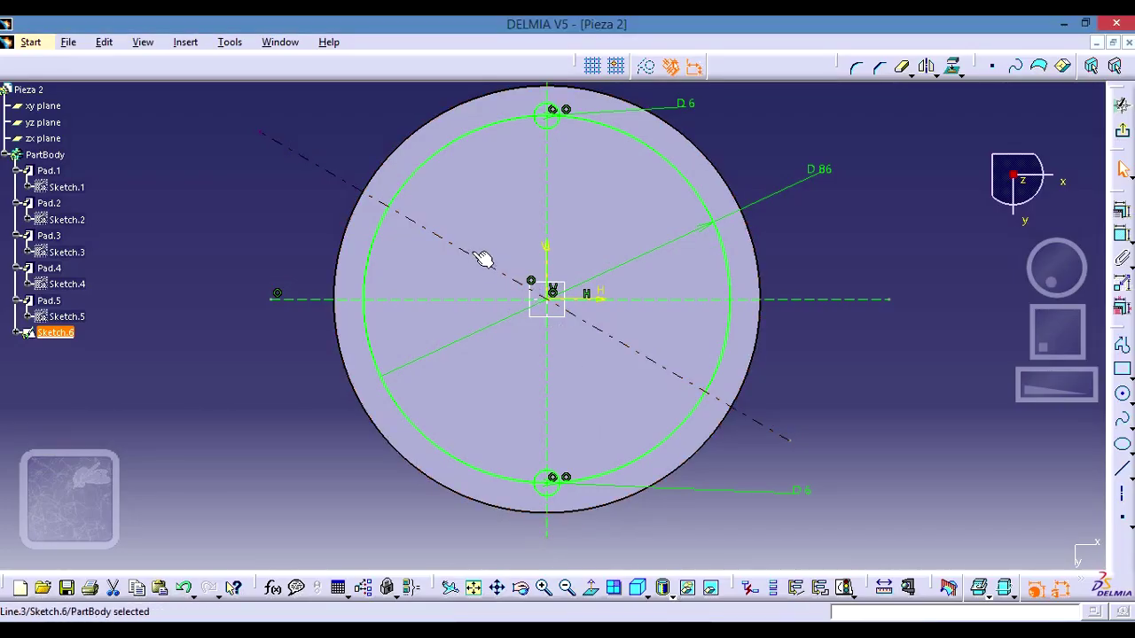
# Add an angle constraint between the diagonal axis and the vertical axis.
pyautogui.click(545, 220)
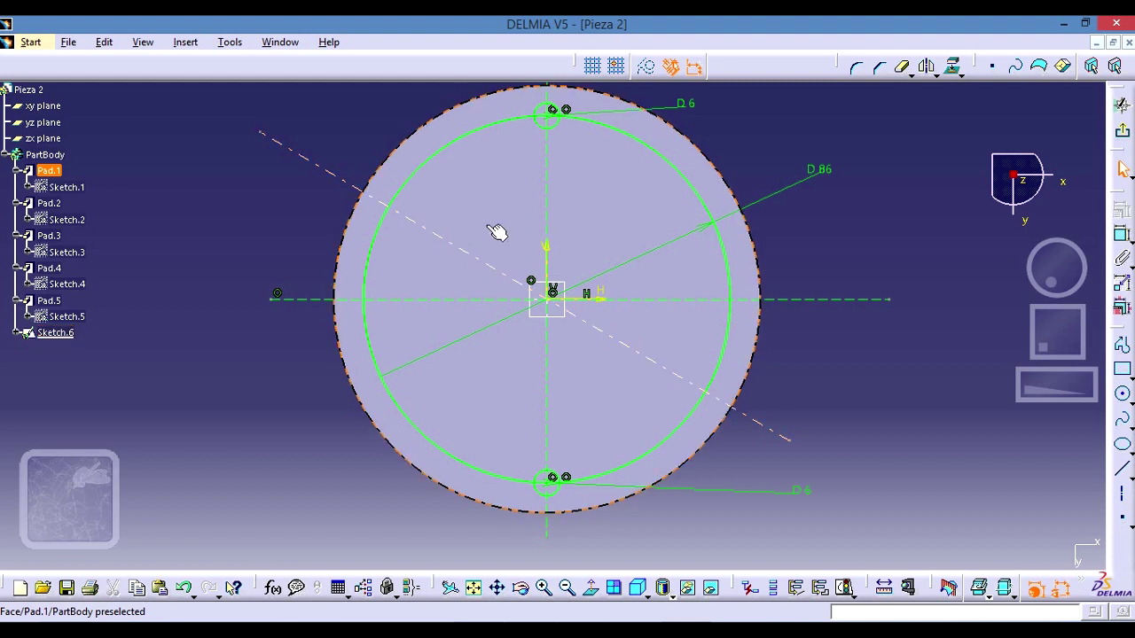
pyautogui.click(471, 257)
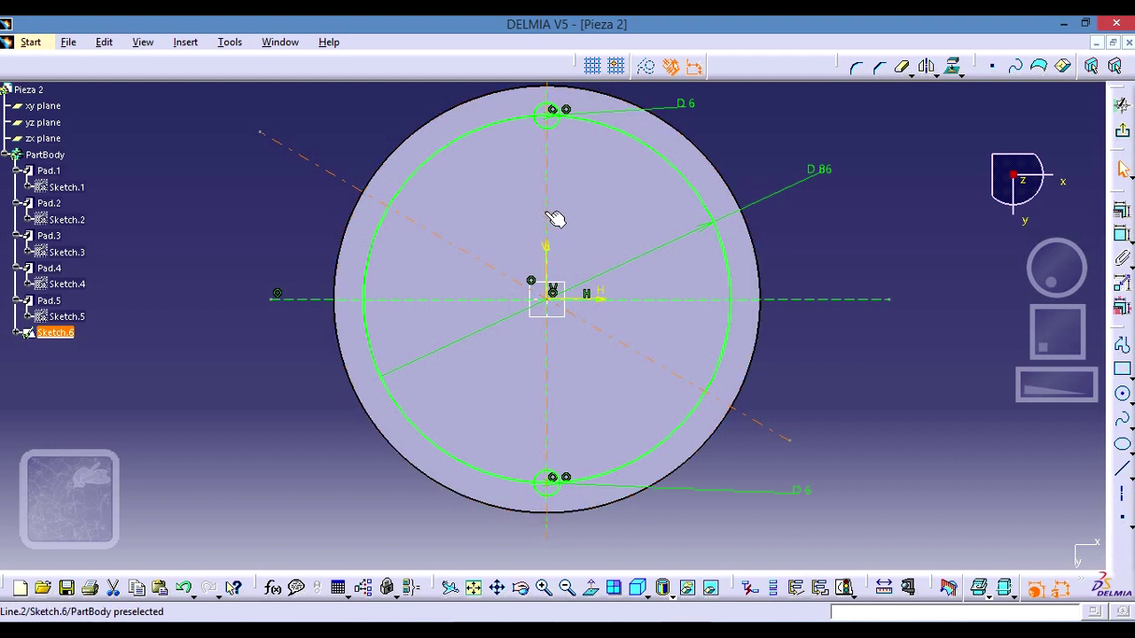
pyautogui.keyDown('ctrl'); pyautogui.click(547, 212); pyautogui.keyUp('ctrl')
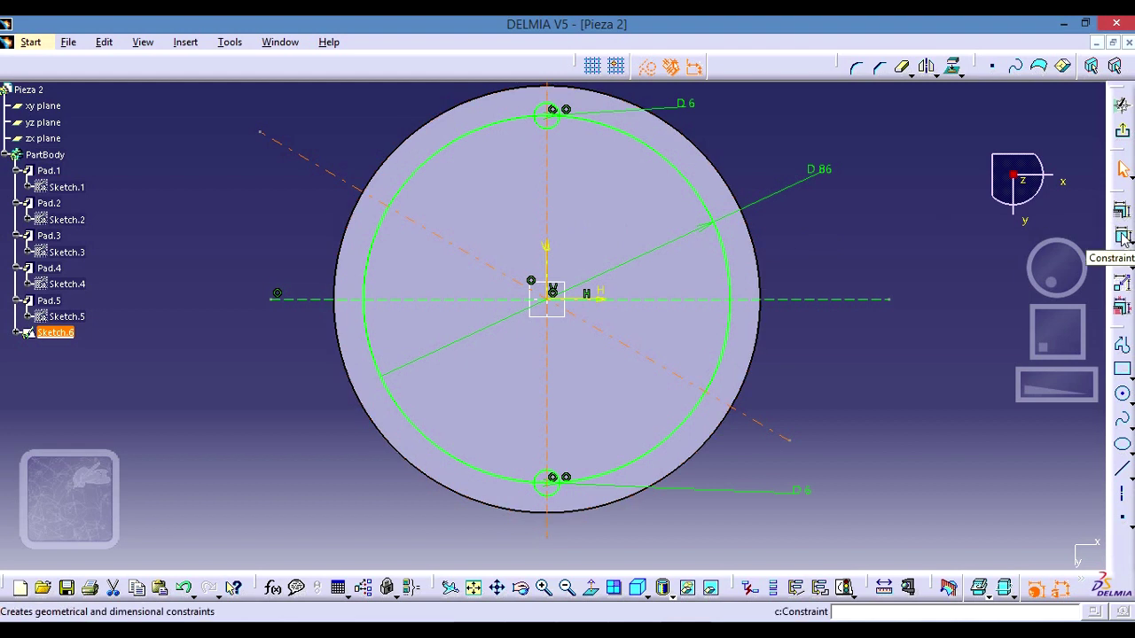
pyautogui.click(1122, 238)
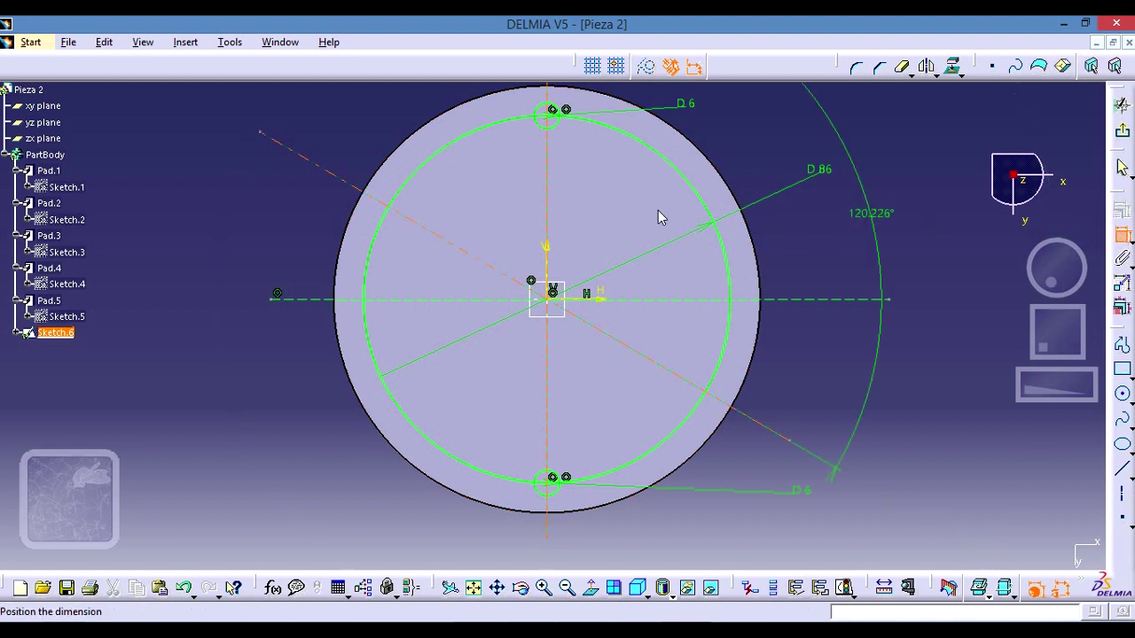
pyautogui.click(400, 116)
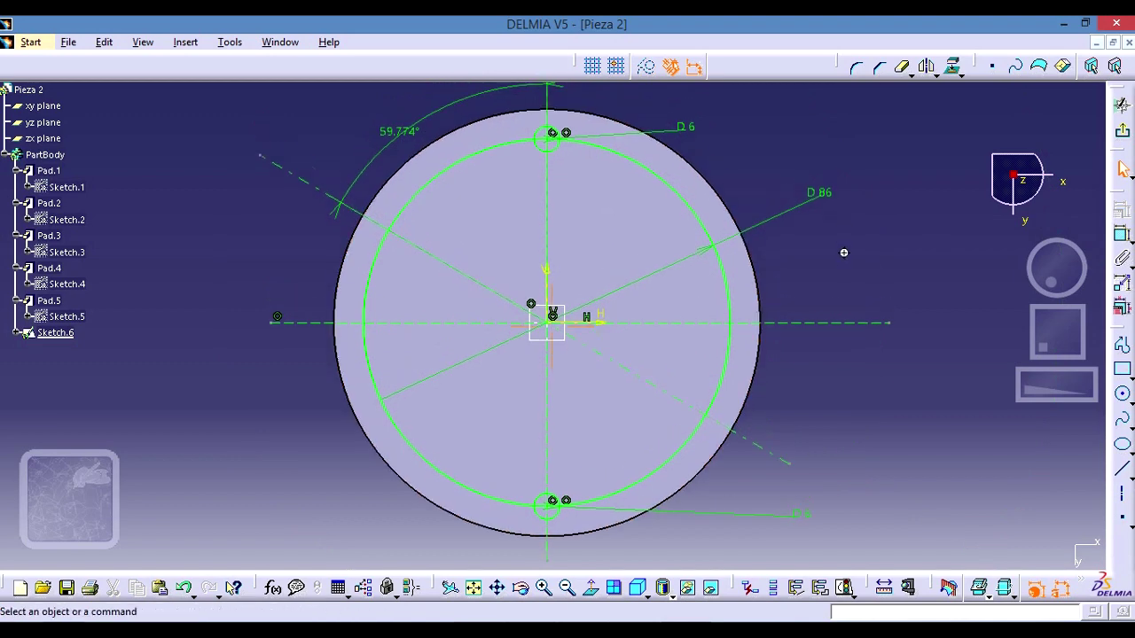
# Change the angle dimension from 59.774° to 60°.
pyautogui.moveTo(843, 251); pyautogui.dragTo(843, 296, button='middle')
pyautogui.click(399, 188)
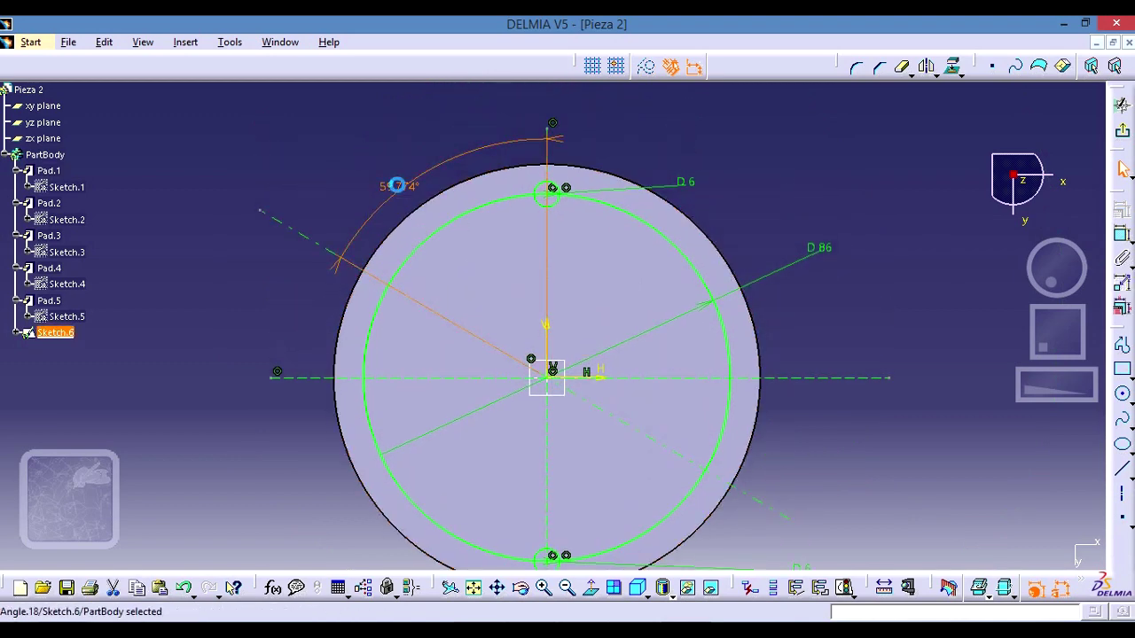
pyautogui.doubleClick(398, 186)
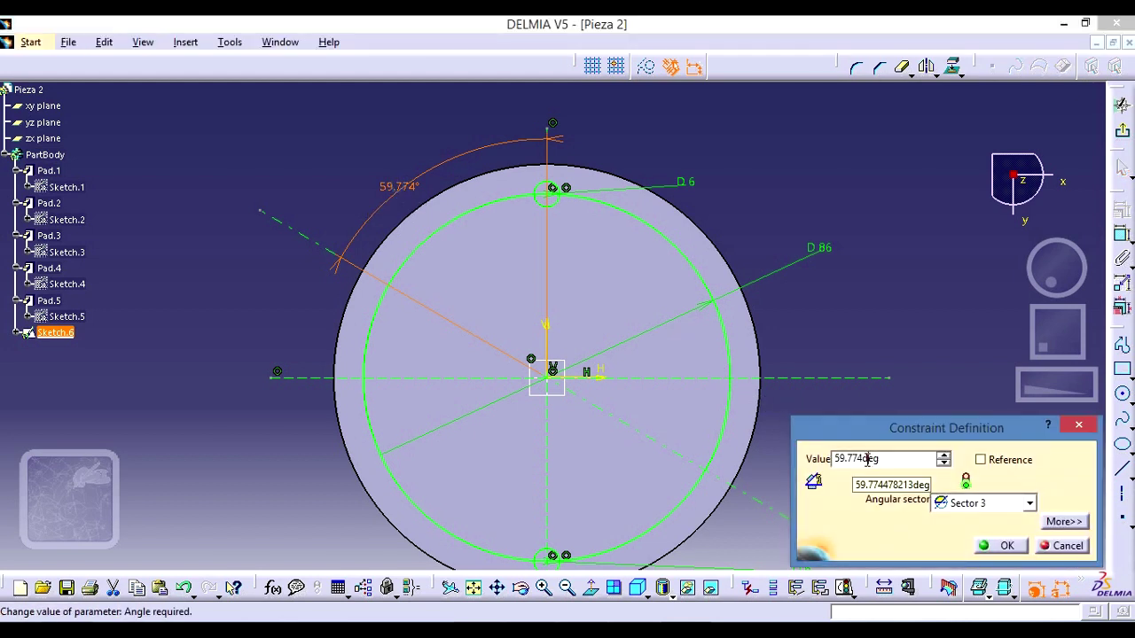
pyautogui.moveTo(884, 458); pyautogui.dragTo(826, 449)
pyautogui.write('60')
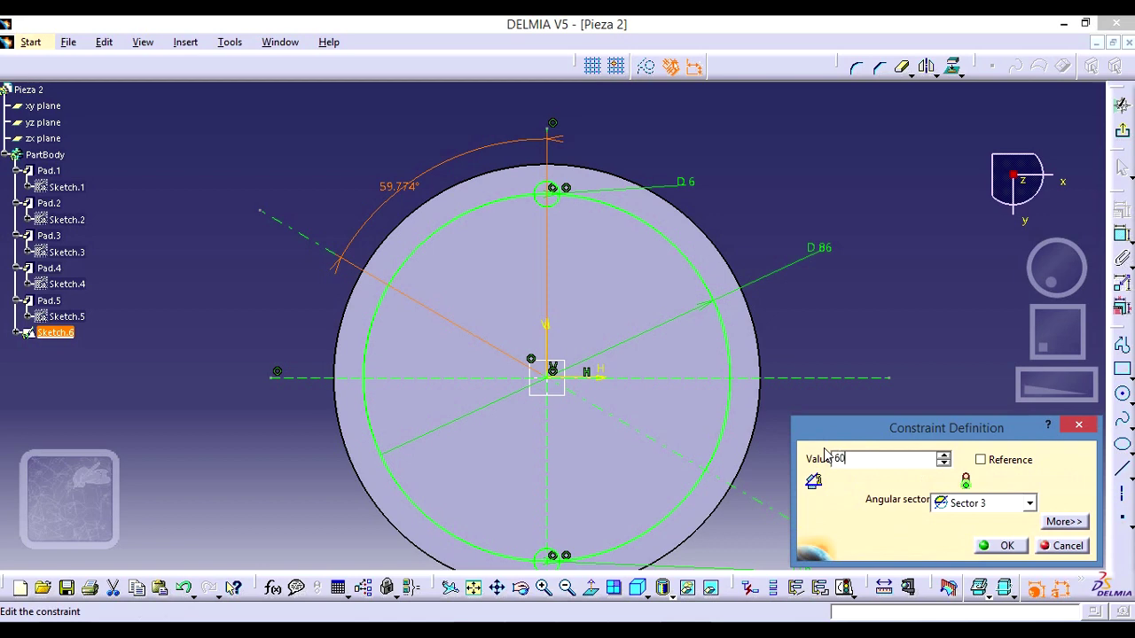
pyautogui.press('Return')
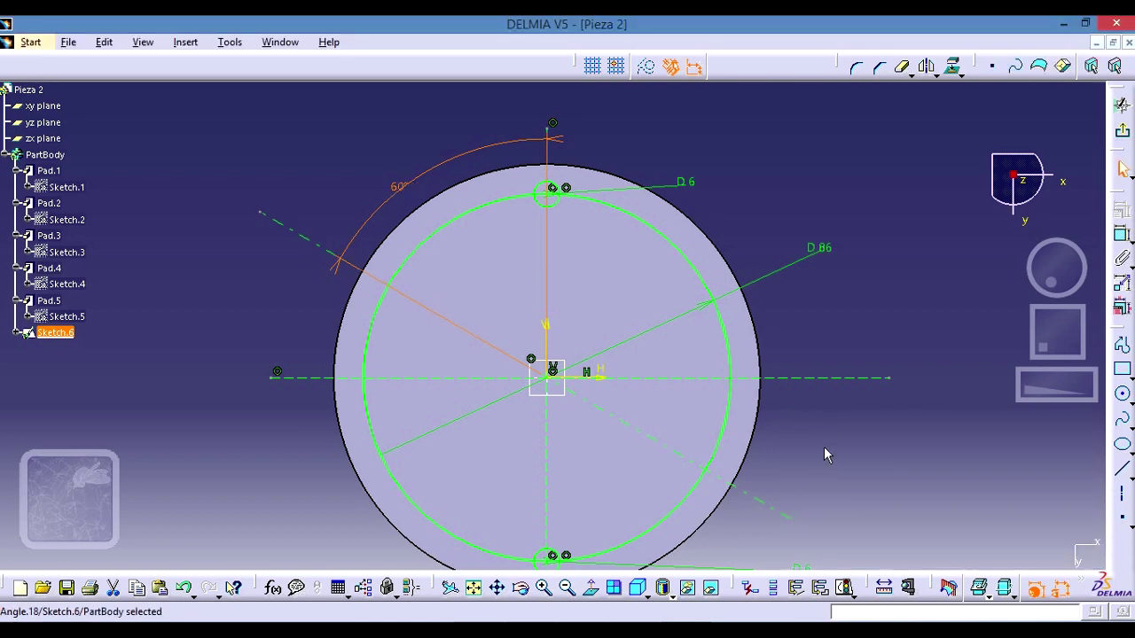
pyautogui.click(850, 422)
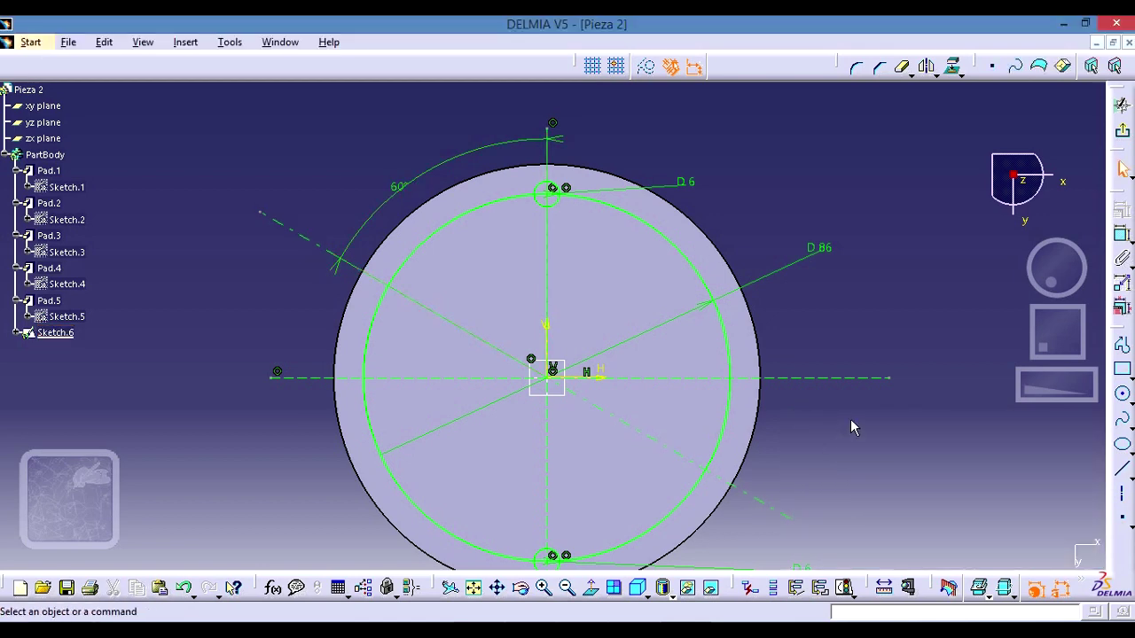
pyautogui.moveTo(851, 427); pyautogui.dragTo(850, 345, button='middle')
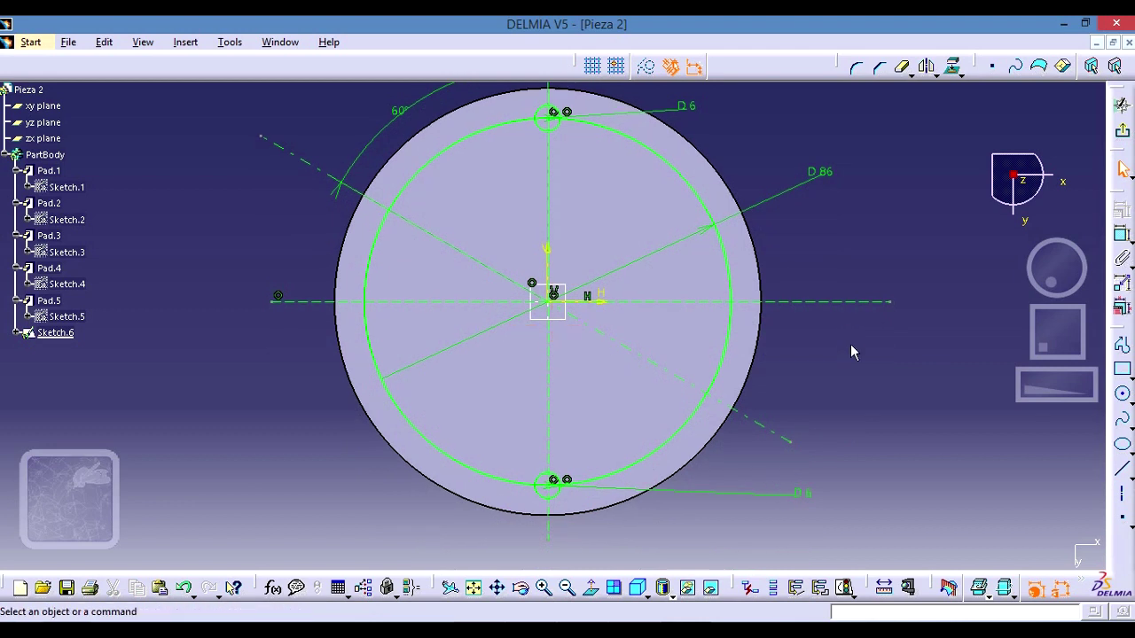
pyautogui.click(1122, 496)
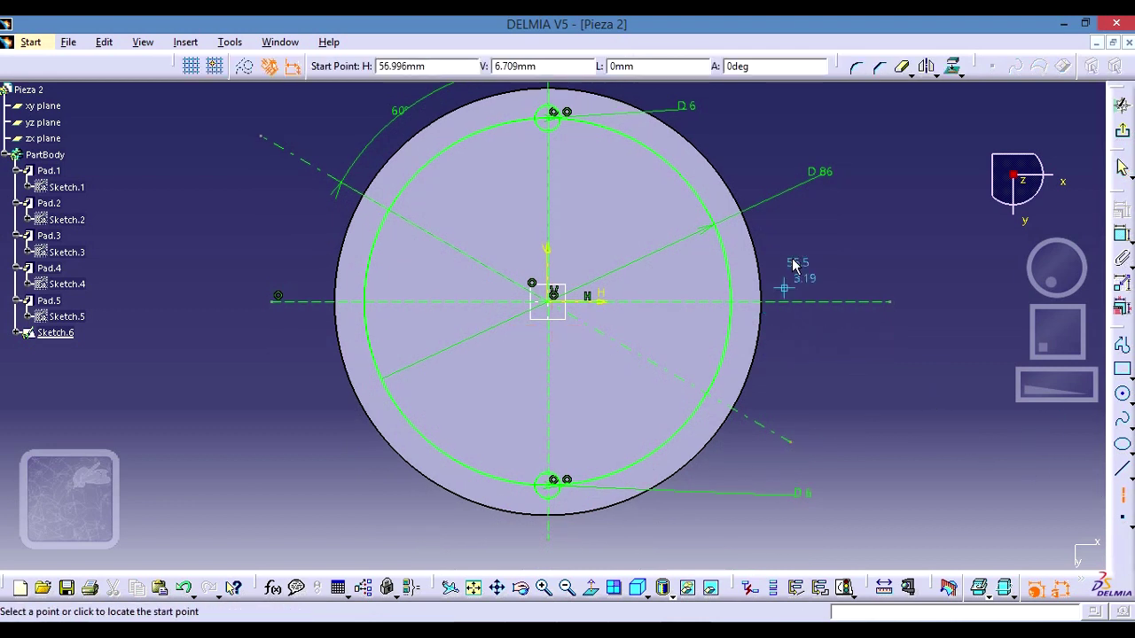
# Draw a second diagonal axis through the origin to the lower left and select both diagonals.
pyautogui.click(815, 208)
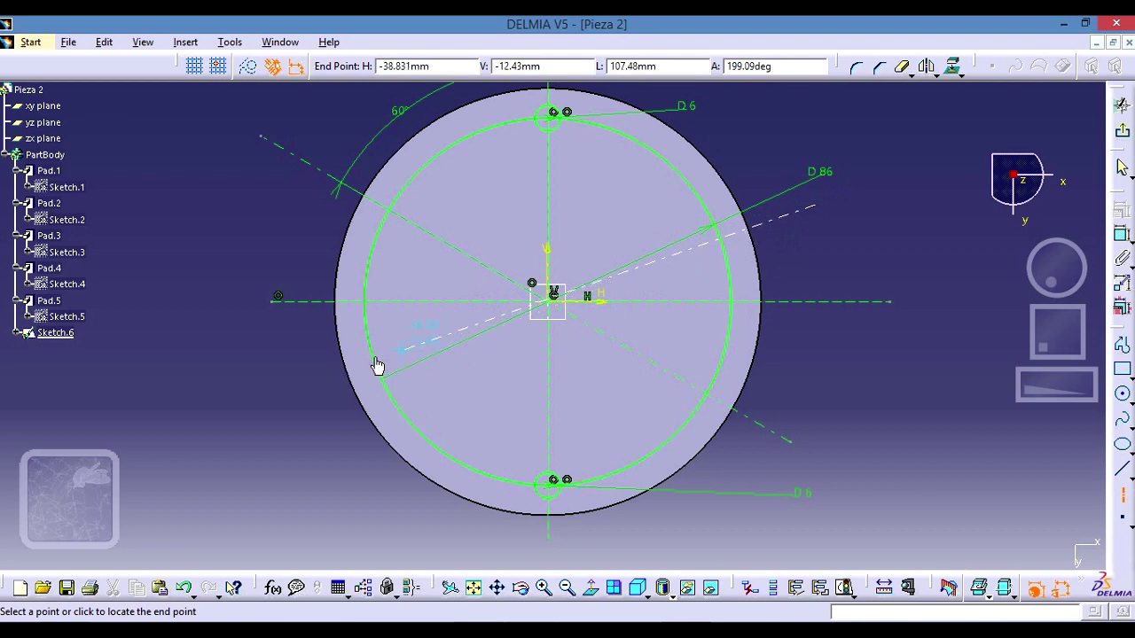
pyautogui.click(312, 389)
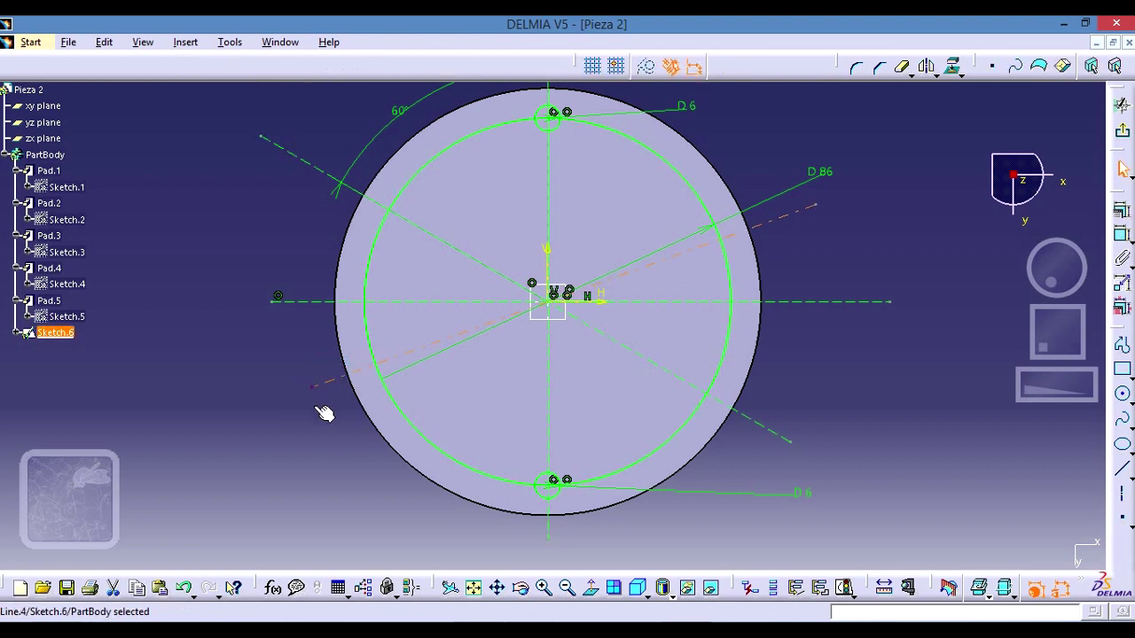
pyautogui.click(417, 355)
pyautogui.click(468, 256)
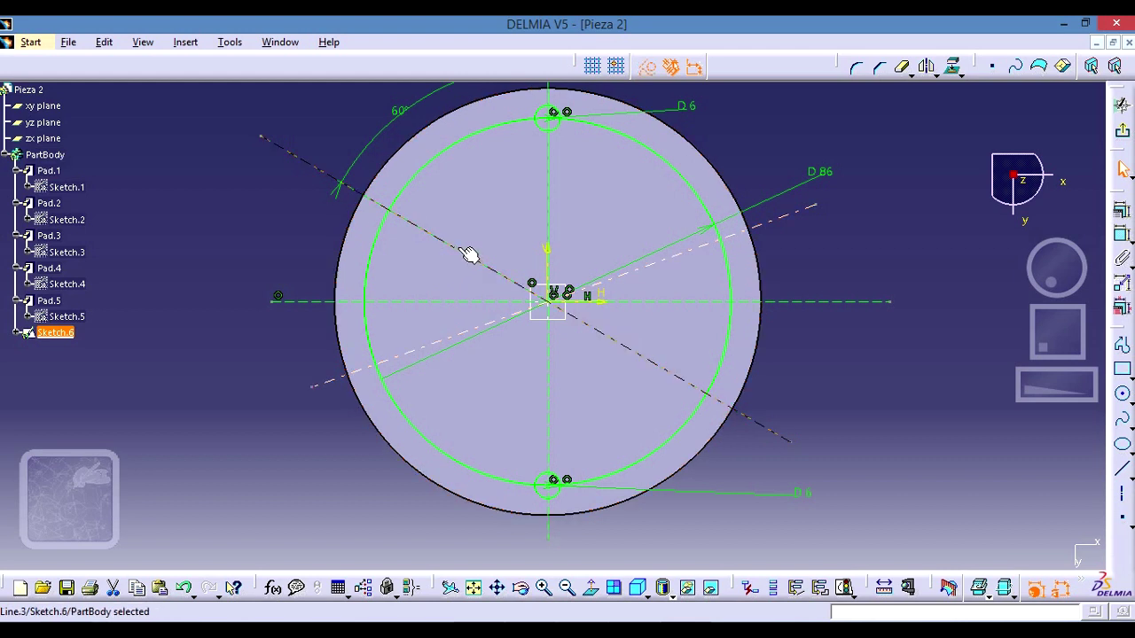
pyautogui.click(454, 337)
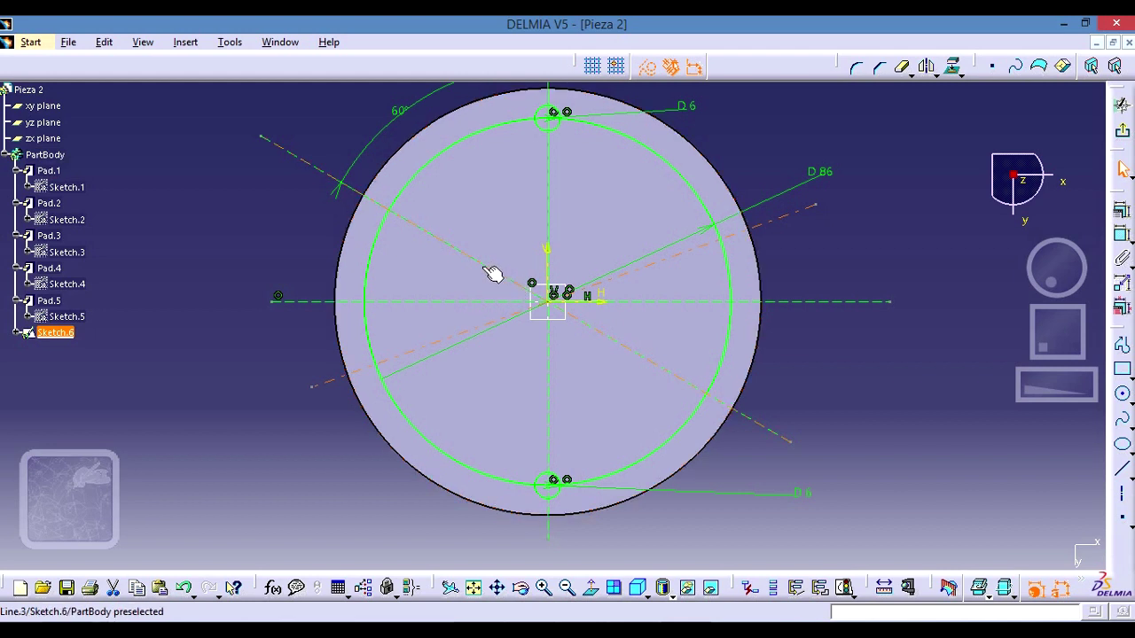
pyautogui.keyDown('ctrl'); pyautogui.click(488, 269); pyautogui.keyUp('ctrl')
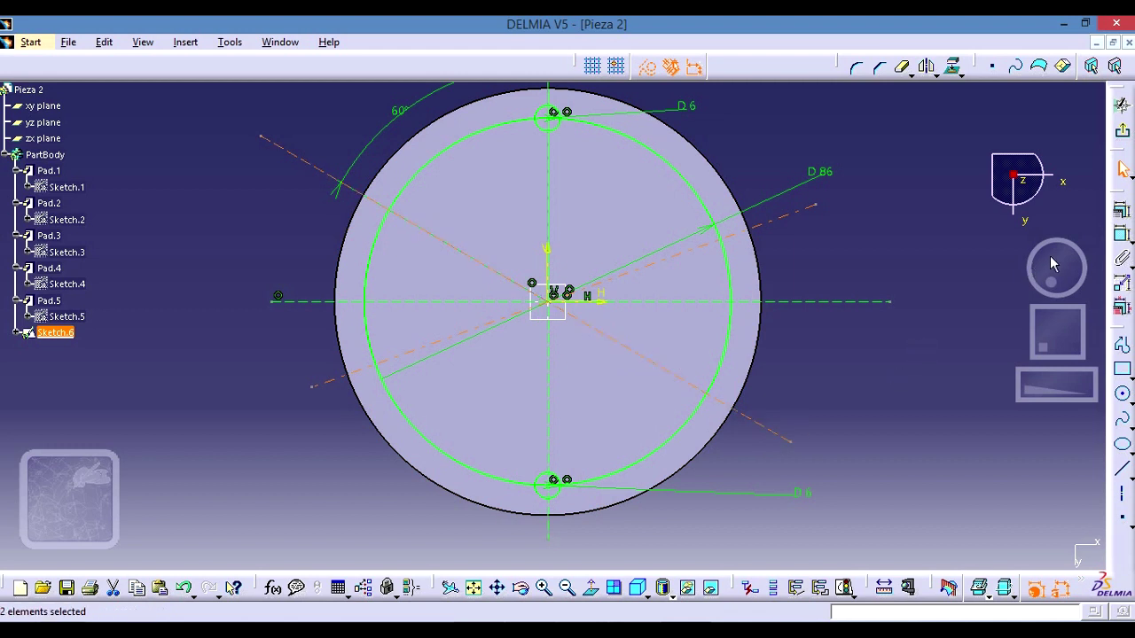
# Dimension the angle between the two diagonal axes at 60°.
pyautogui.click(1120, 238)
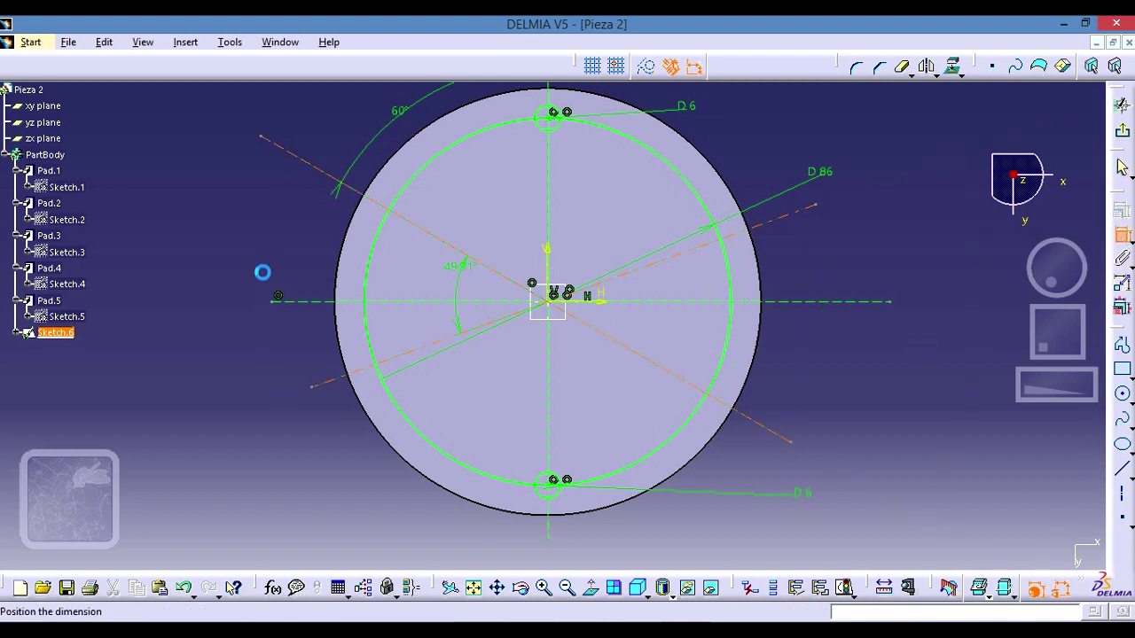
pyautogui.click(205, 280)
pyautogui.doubleClick(209, 268)
pyautogui.write('60deg')
pyautogui.press('Return')
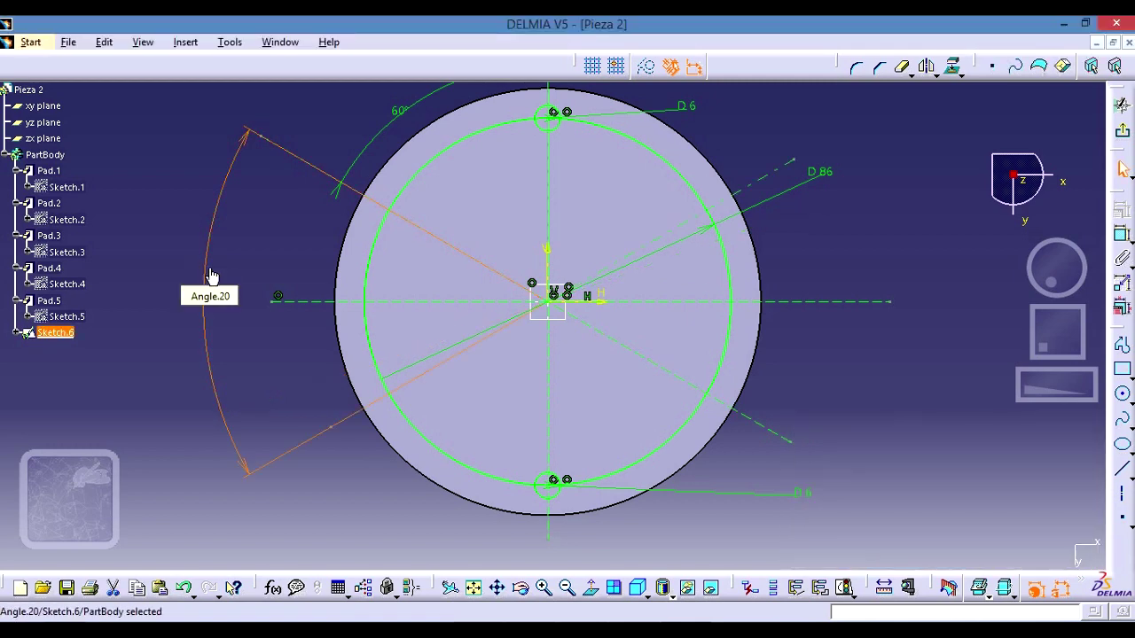
pyautogui.click(890, 370)
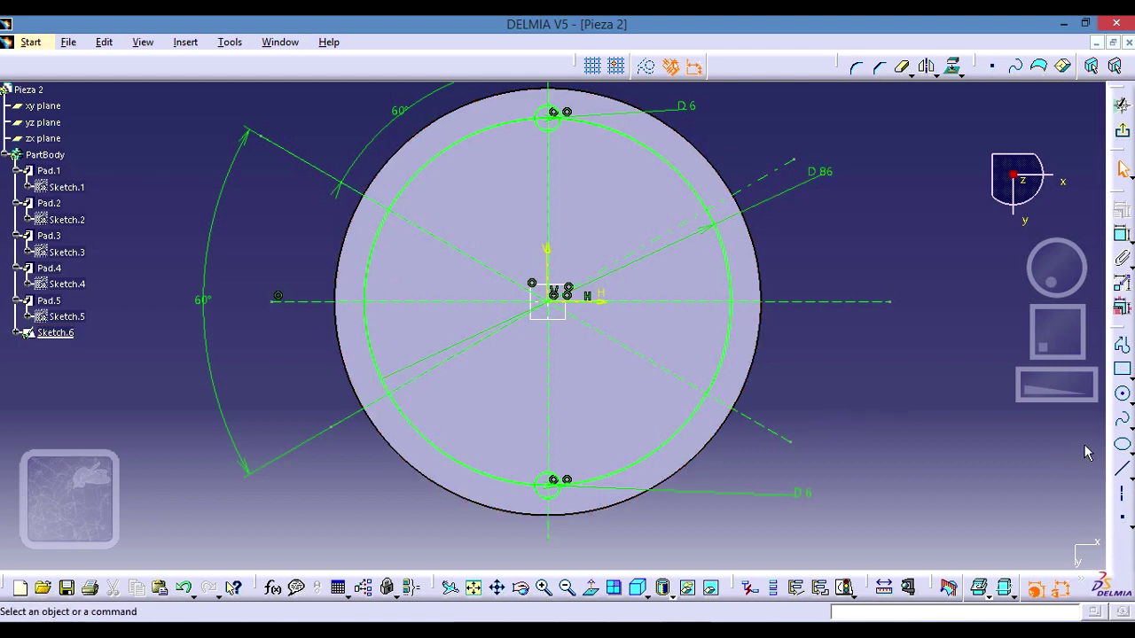
# Draw a ø6 circle at the upper-left pitch-circle intersection.
pyautogui.click(1122, 394)
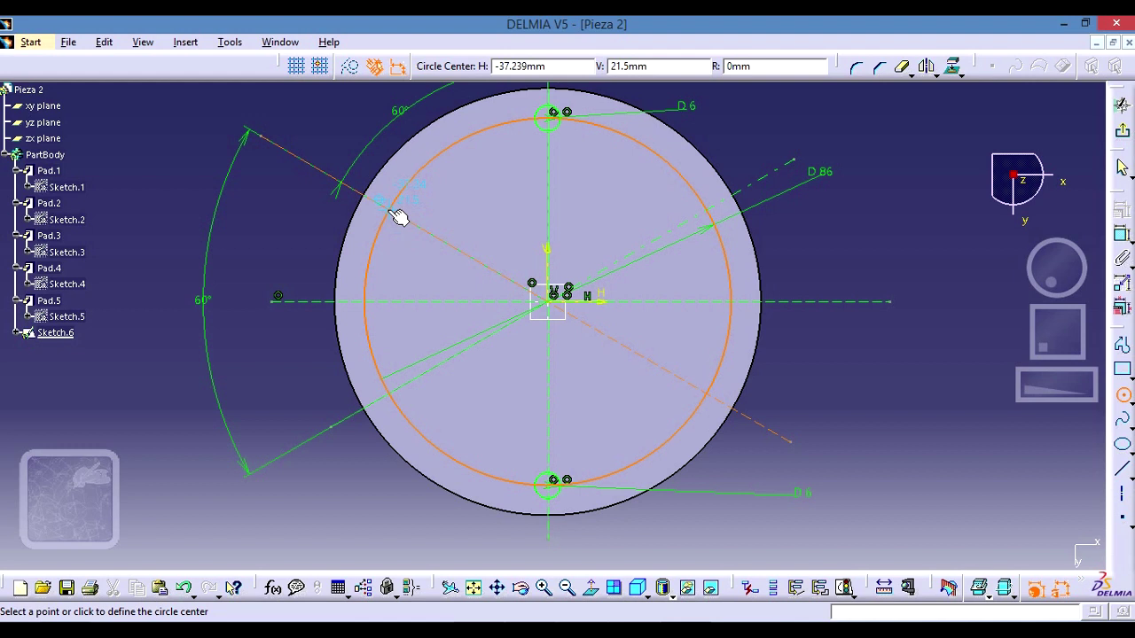
pyautogui.click(399, 217)
pyautogui.click(409, 230)
pyautogui.click(412, 232)
pyautogui.click(1121, 234)
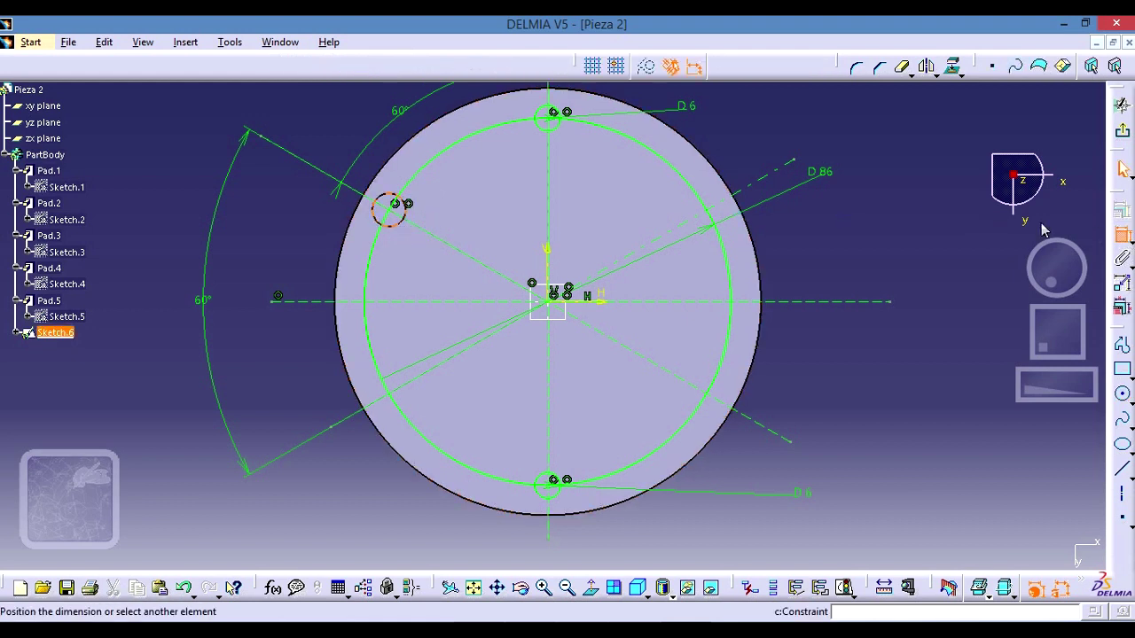
pyautogui.click(326, 133)
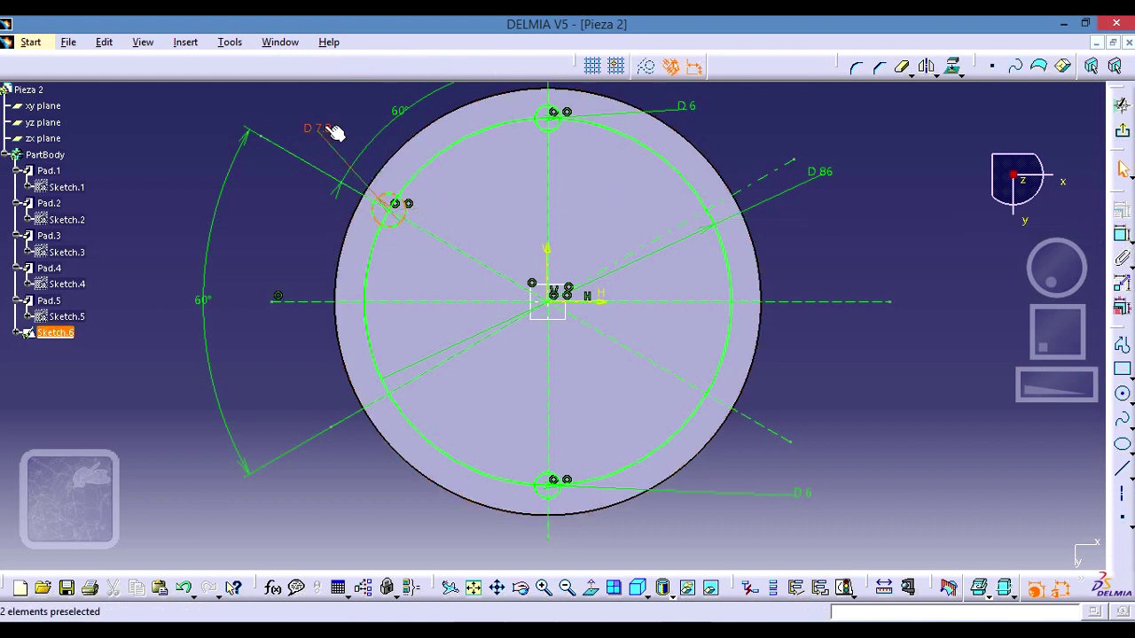
pyautogui.doubleClick(330, 131)
pyautogui.write('6')
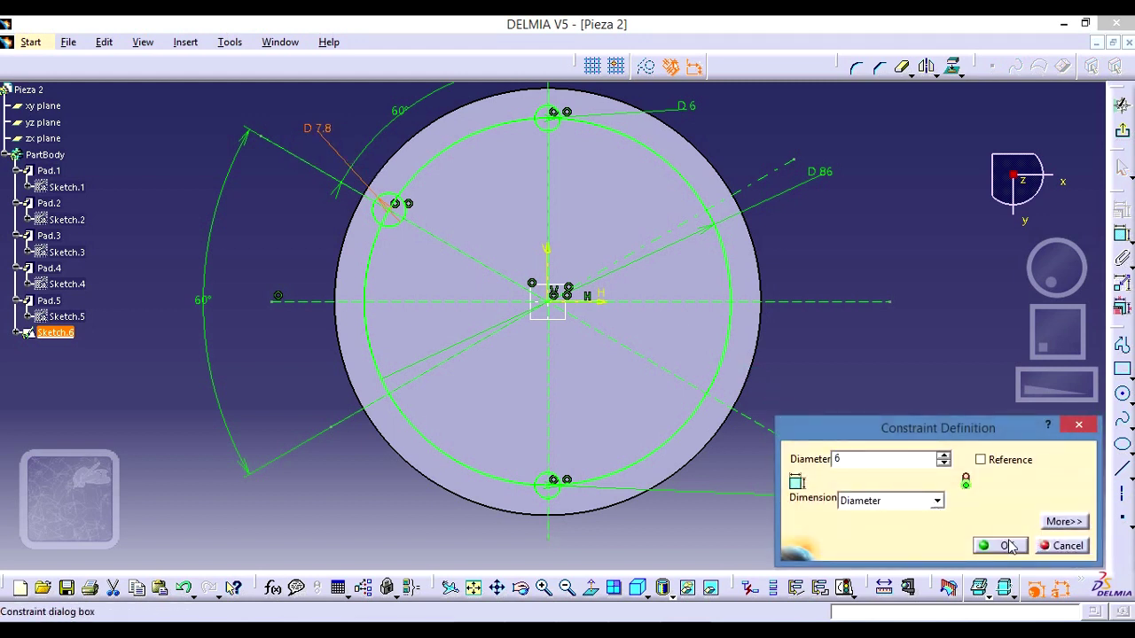
pyautogui.click(1005, 545)
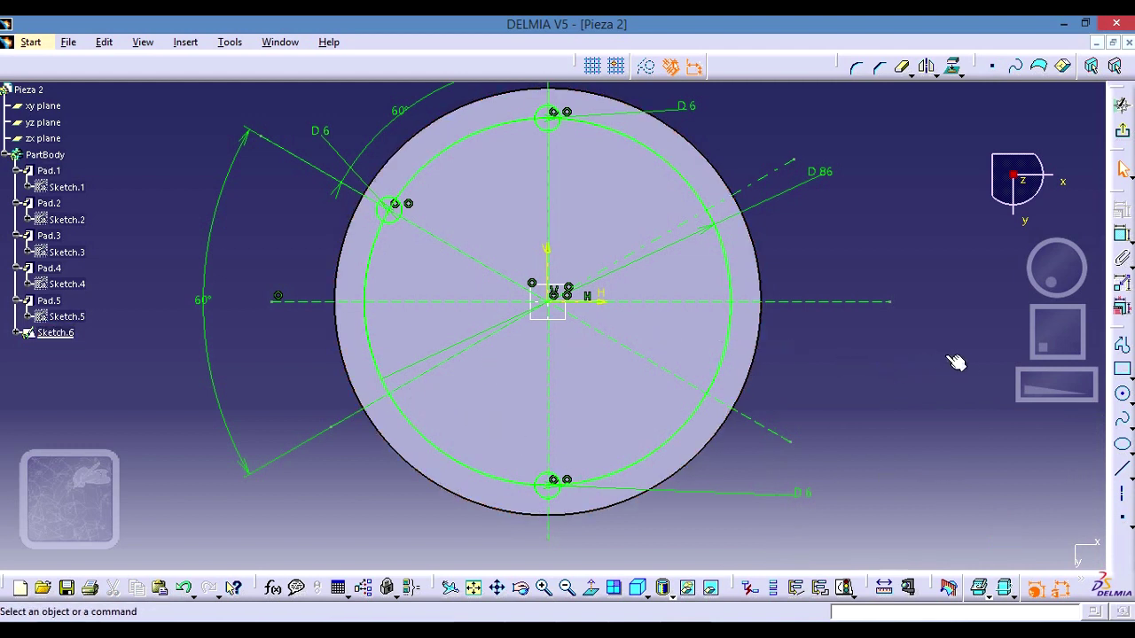
# Draw a ø6 circle at the lower-left pitch-circle intersection.
pyautogui.click(1123, 397)
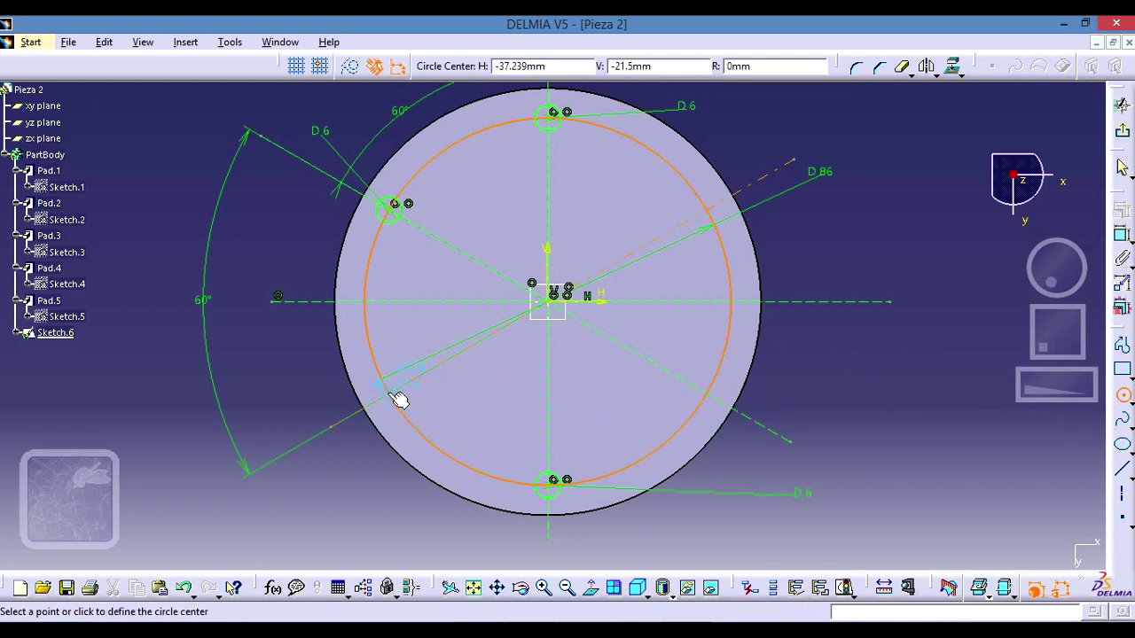
pyautogui.click(390, 394)
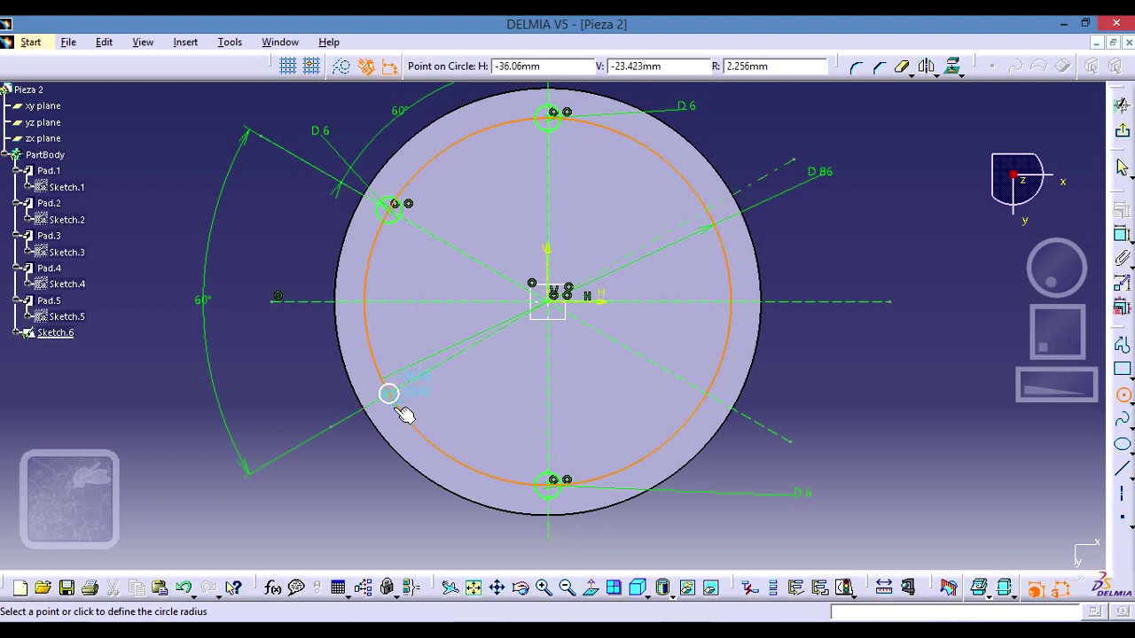
pyautogui.click(403, 413)
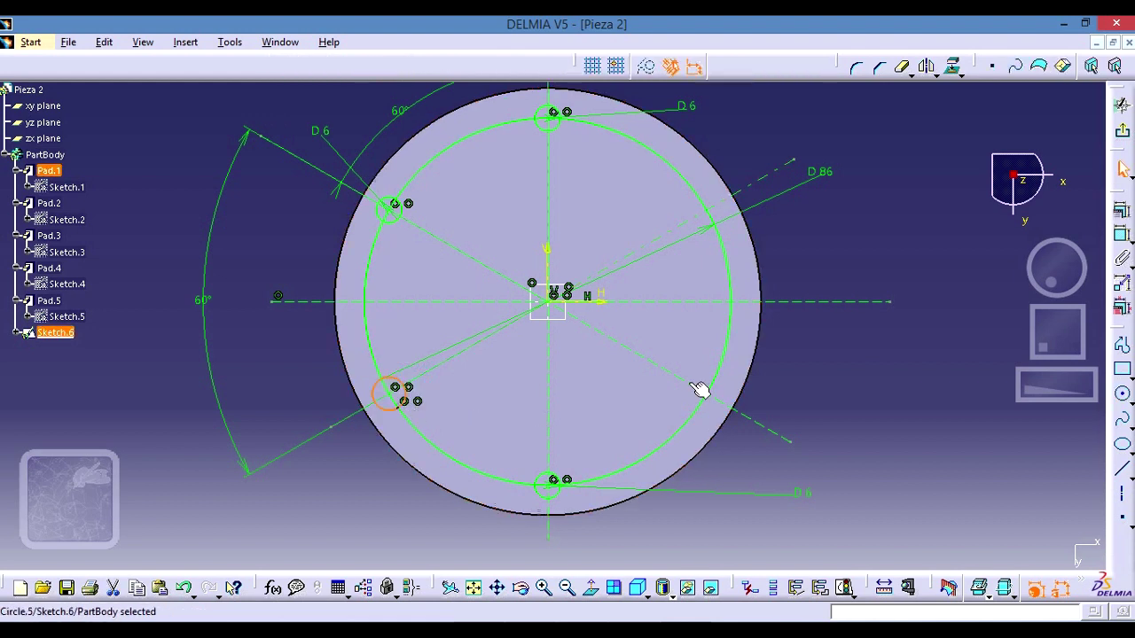
pyautogui.click(1123, 236)
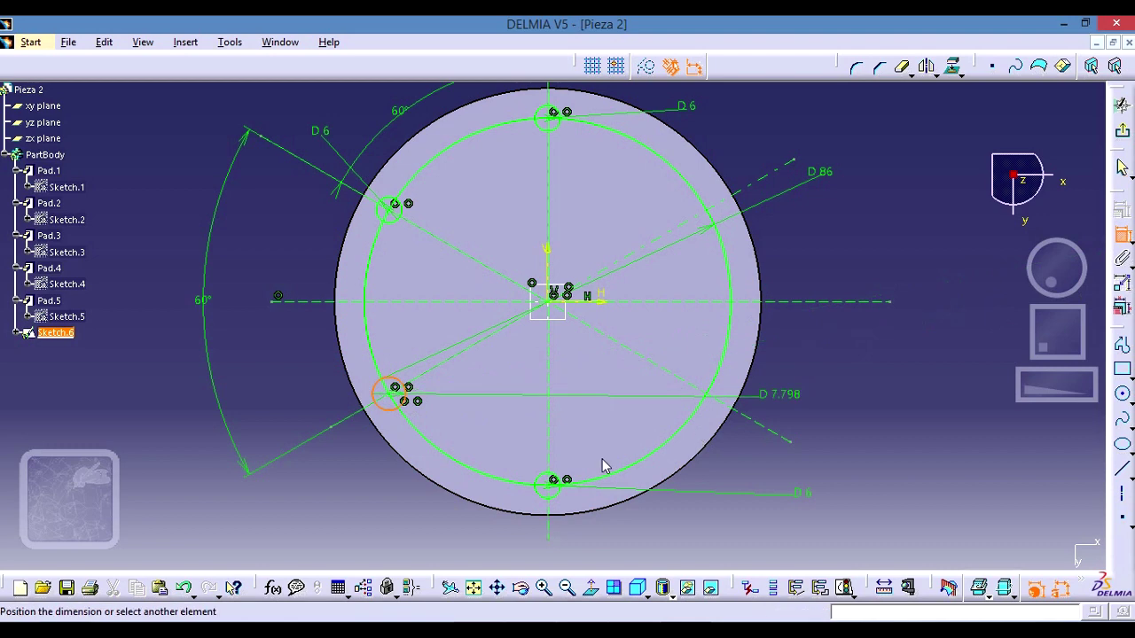
pyautogui.click(336, 483)
pyautogui.doubleClick(335, 479)
pyautogui.write('6')
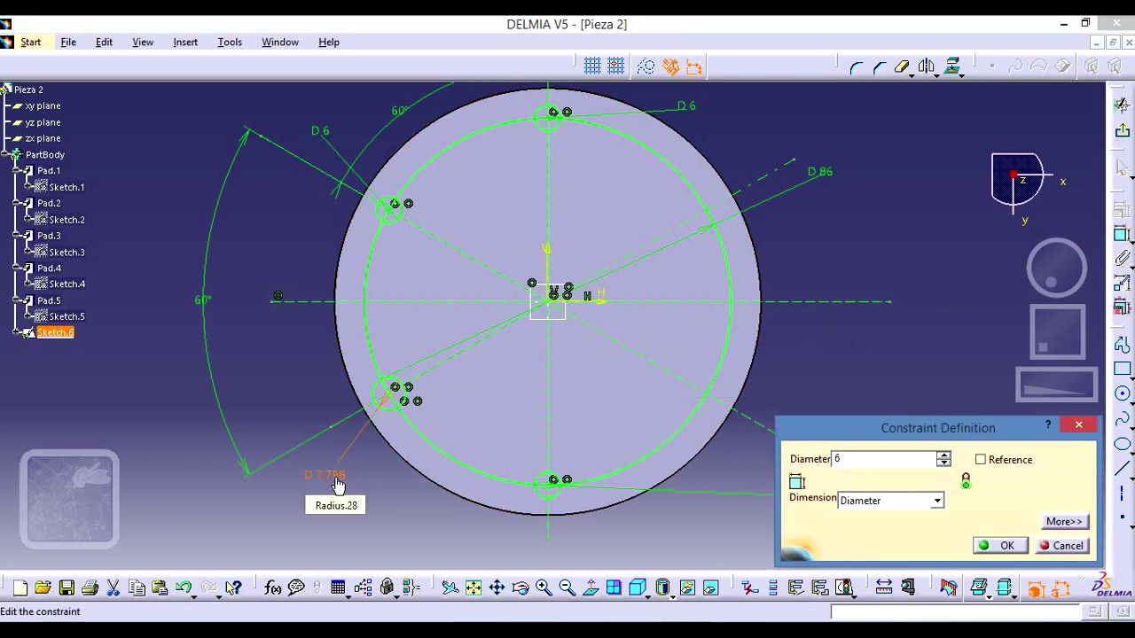
pyautogui.press('Return')
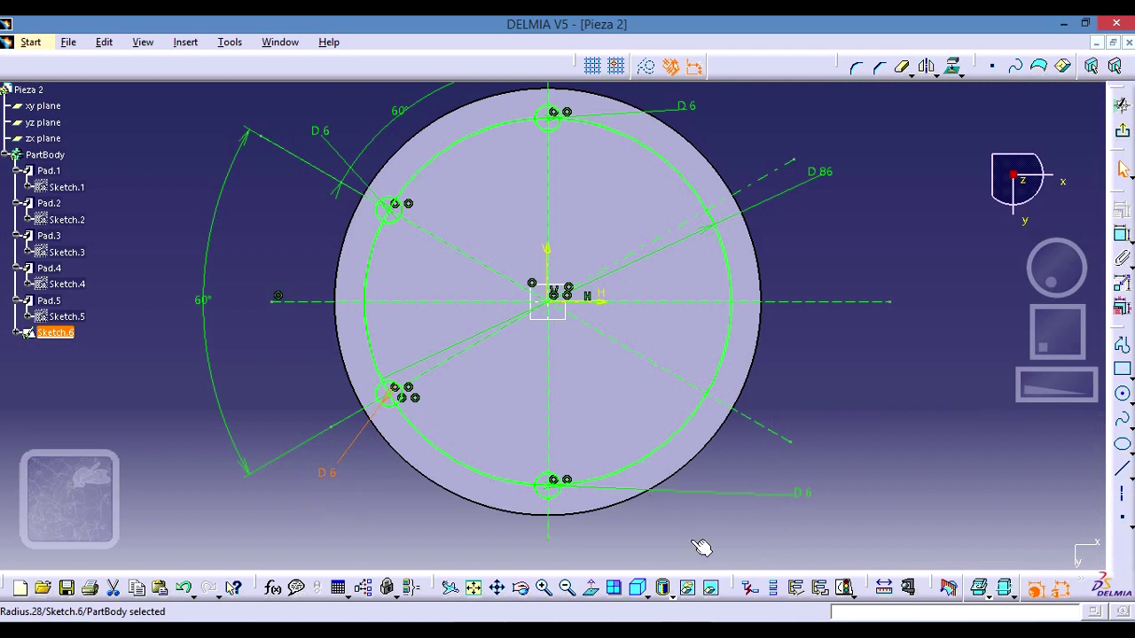
pyautogui.moveTo(948, 426); pyautogui.dragTo(929, 435, button='middle')
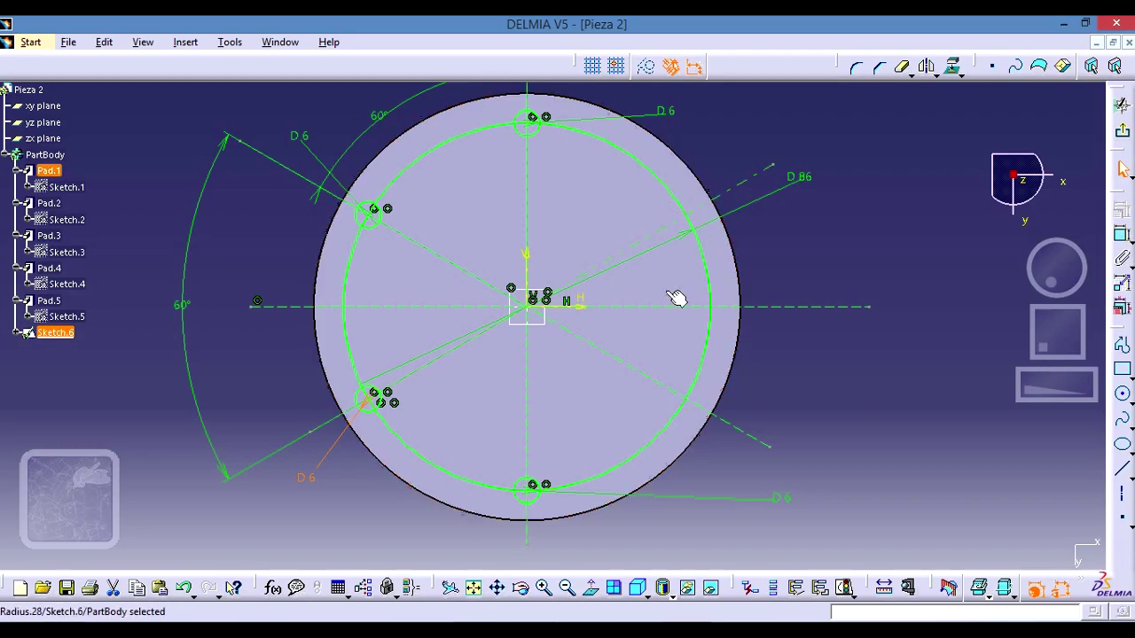
pyautogui.hotkey('alt', 'Tab')
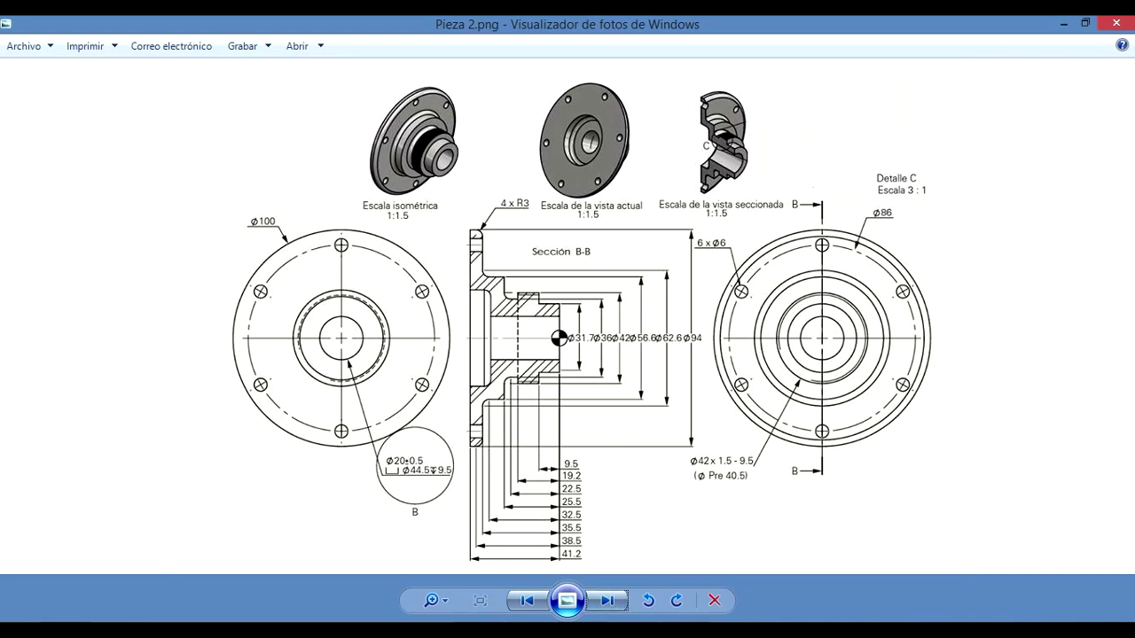
pyautogui.hotkey('alt', 'Tab')
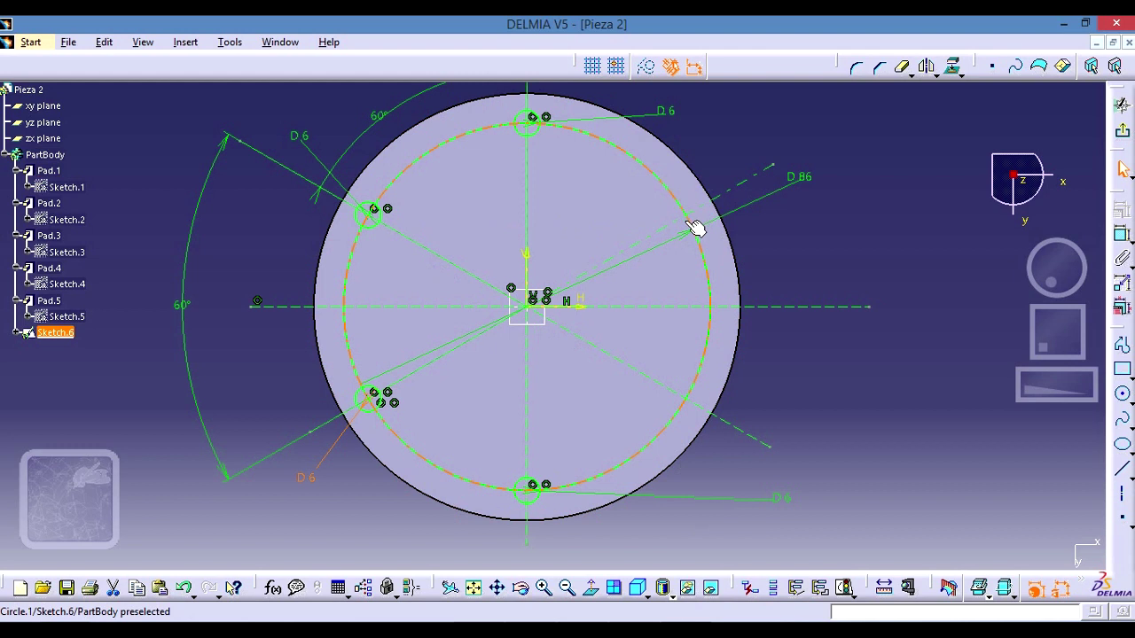
# Mirror the upper-left ø6 hole across the vertical axis to the upper right.
pyautogui.click(786, 215)
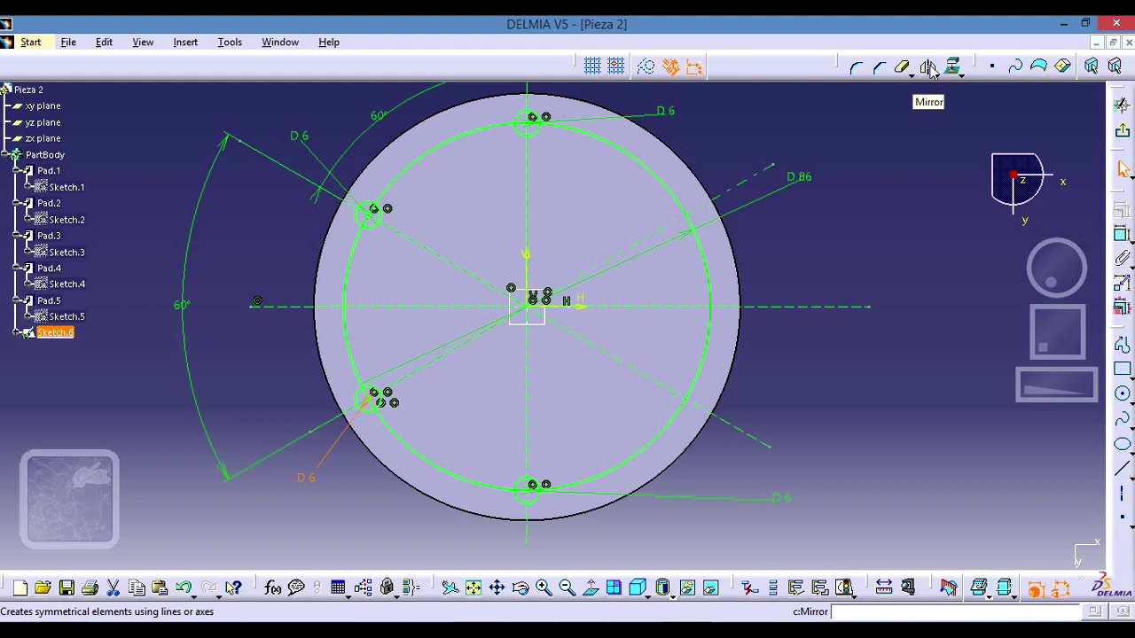
pyautogui.click(930, 71)
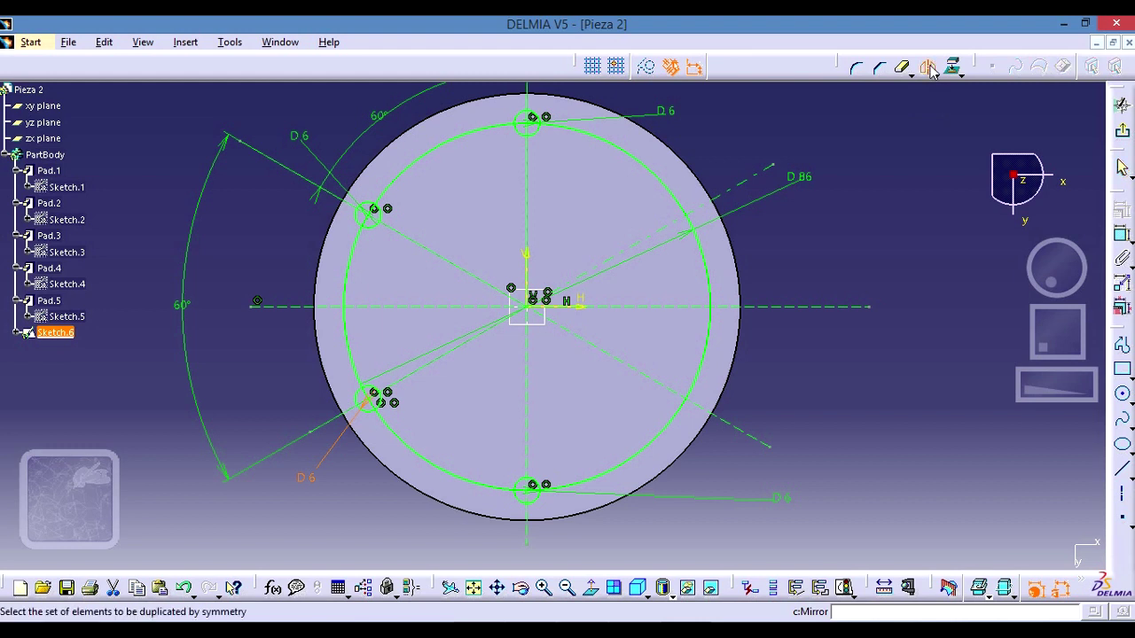
pyautogui.click(389, 216)
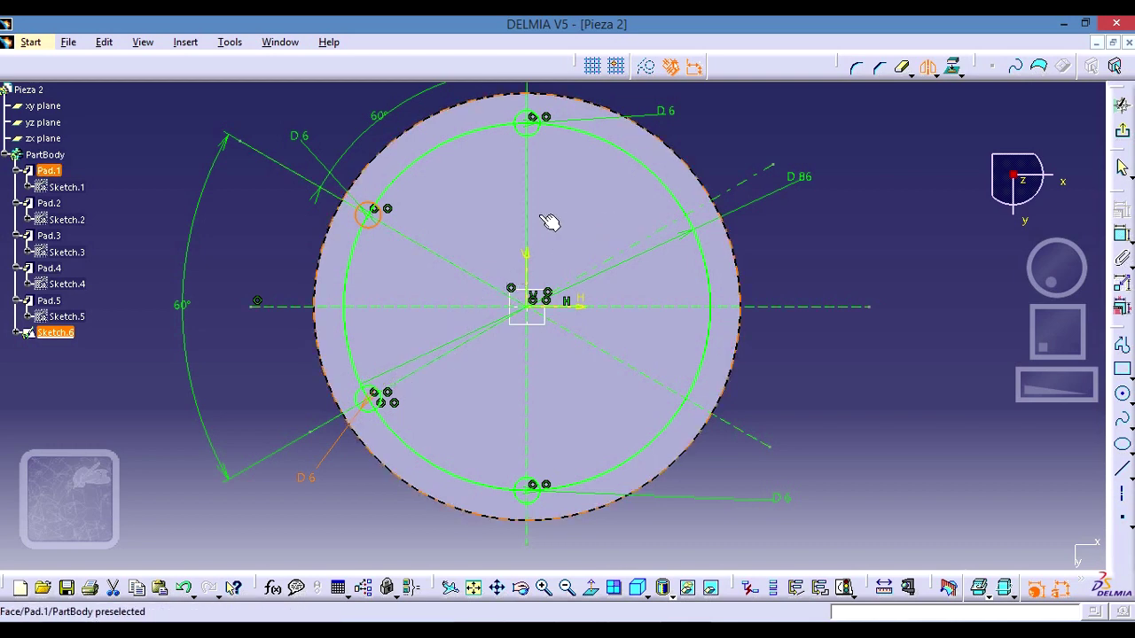
pyautogui.press('Escape')
pyautogui.click(679, 217)
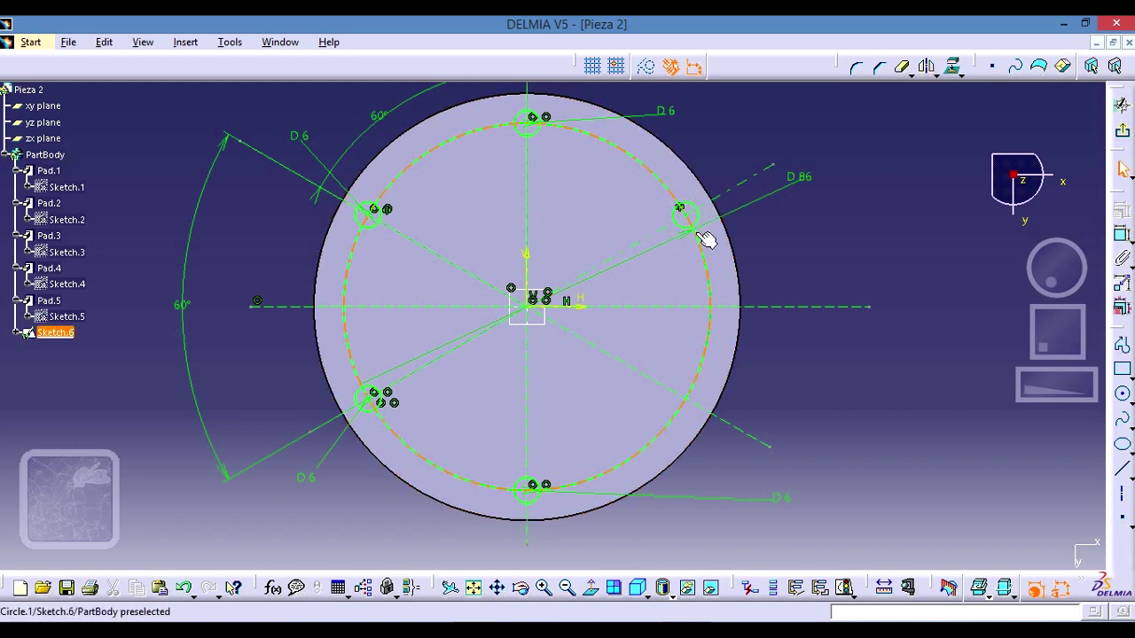
pyautogui.press('Escape')
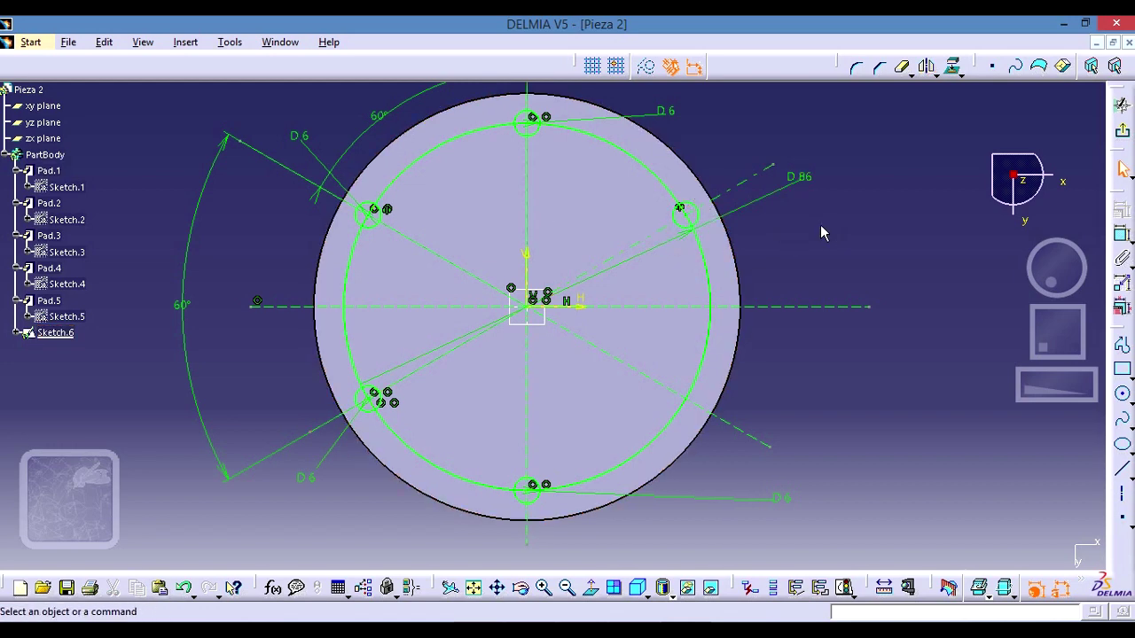
# Mirror the upper-right hole across the horizontal axis, then discard that copy.
pyautogui.click(927, 69)
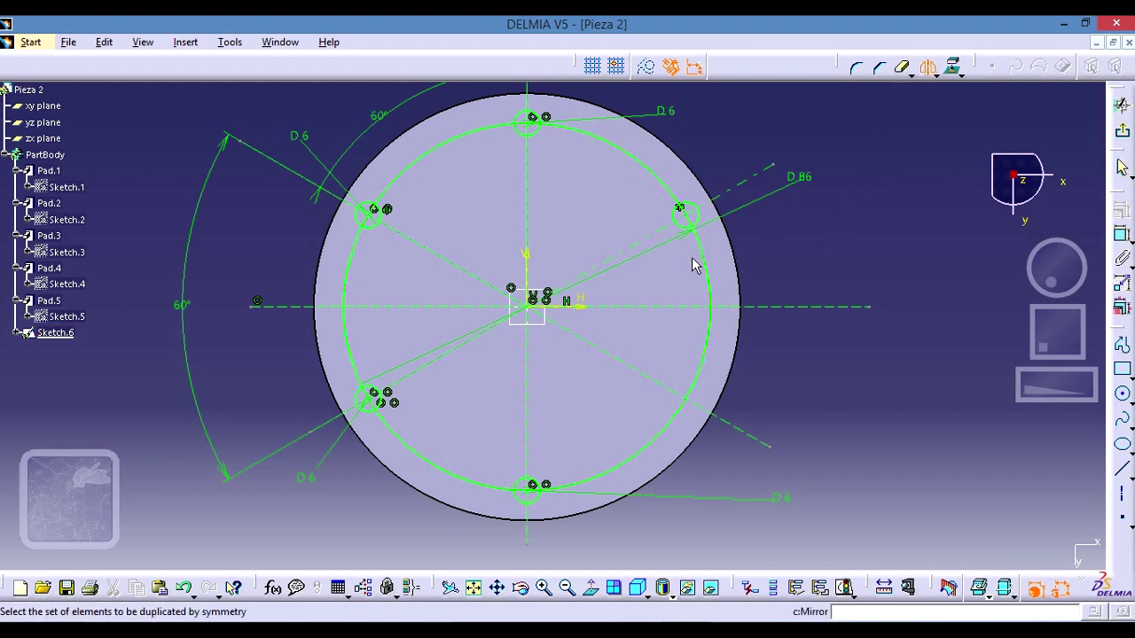
pyautogui.click(695, 231)
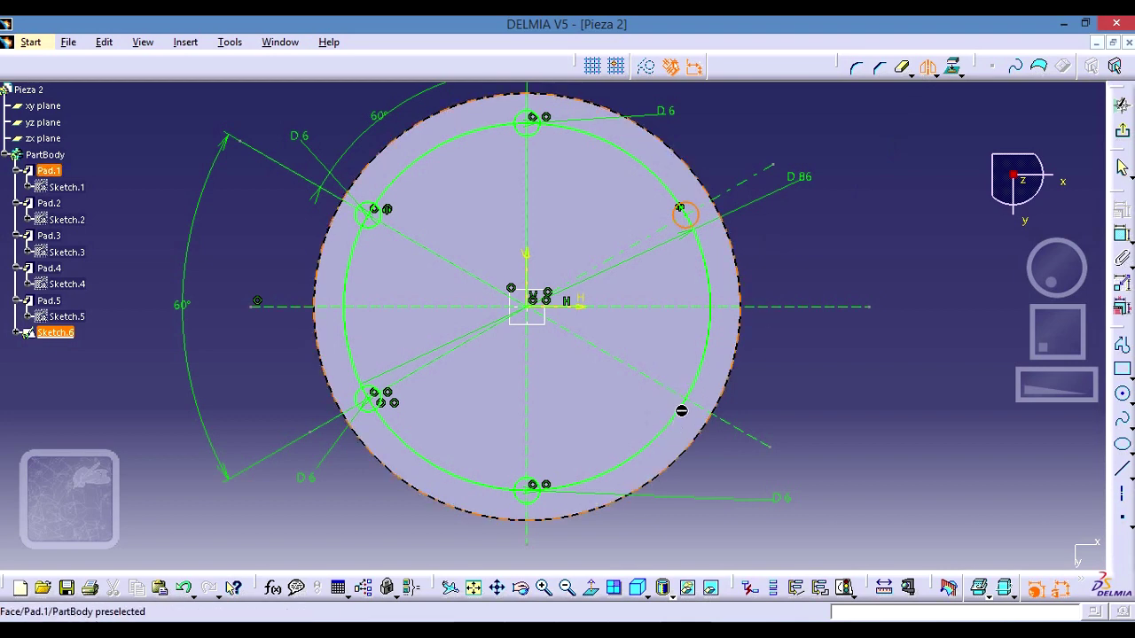
pyautogui.click(797, 308)
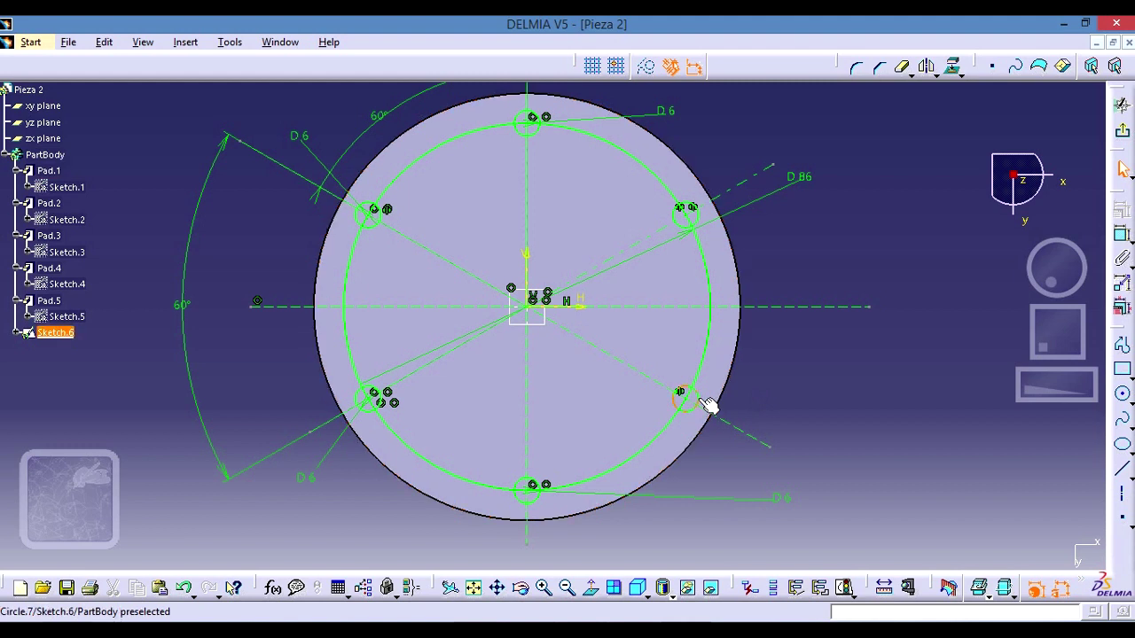
pyautogui.click(700, 400)
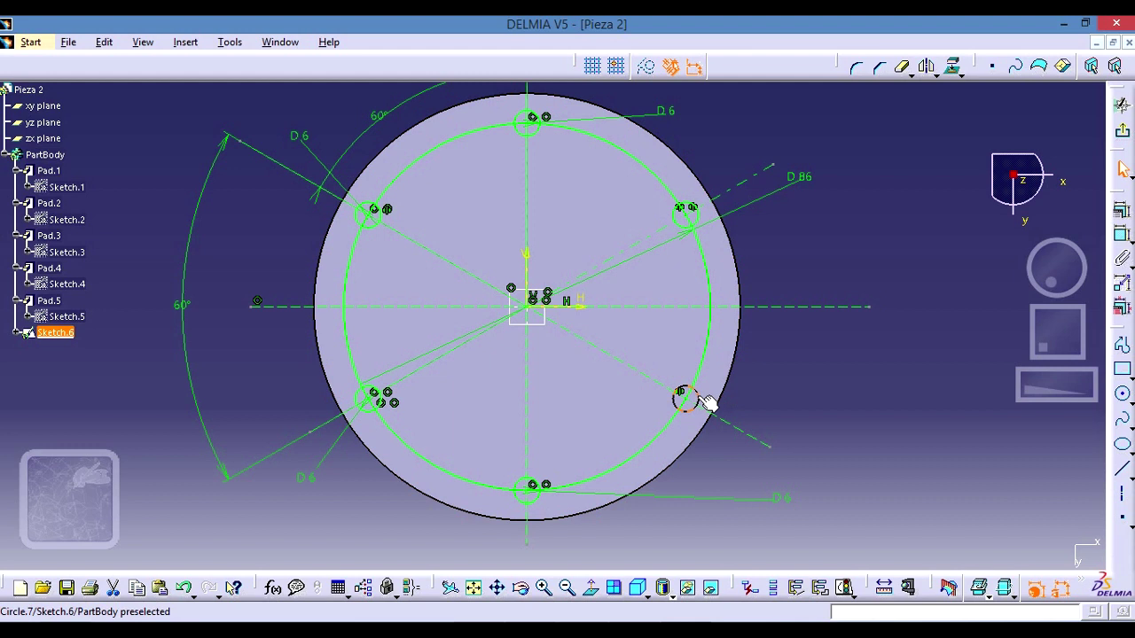
pyautogui.press('Escape')
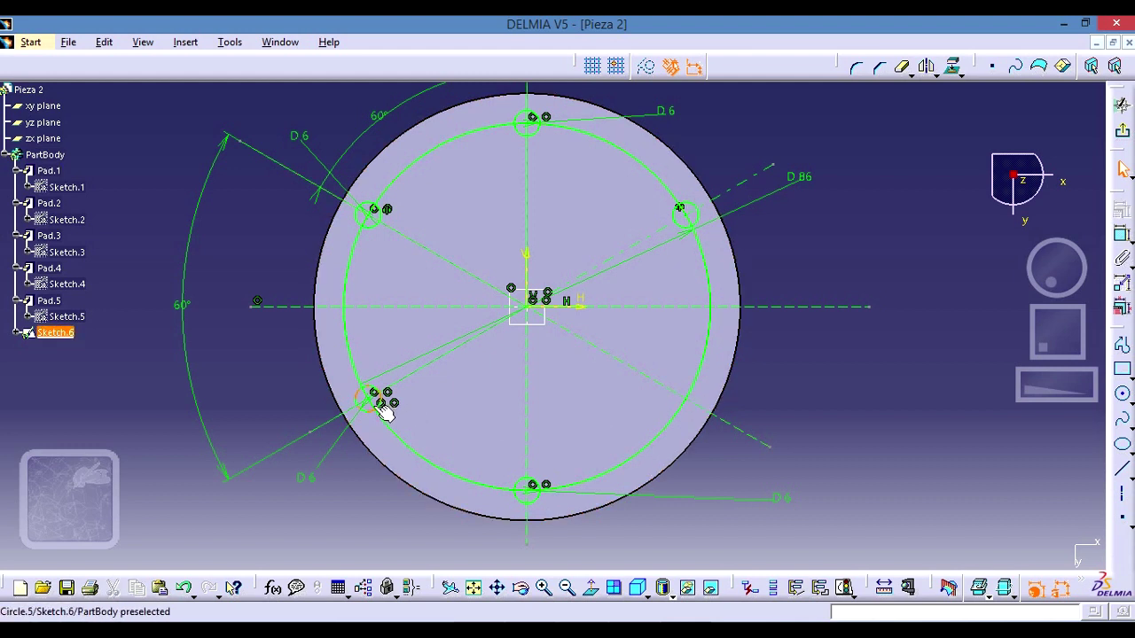
# Mirror the lower-left hole across the vertical axis to the lower right.
pyautogui.click(929, 68)
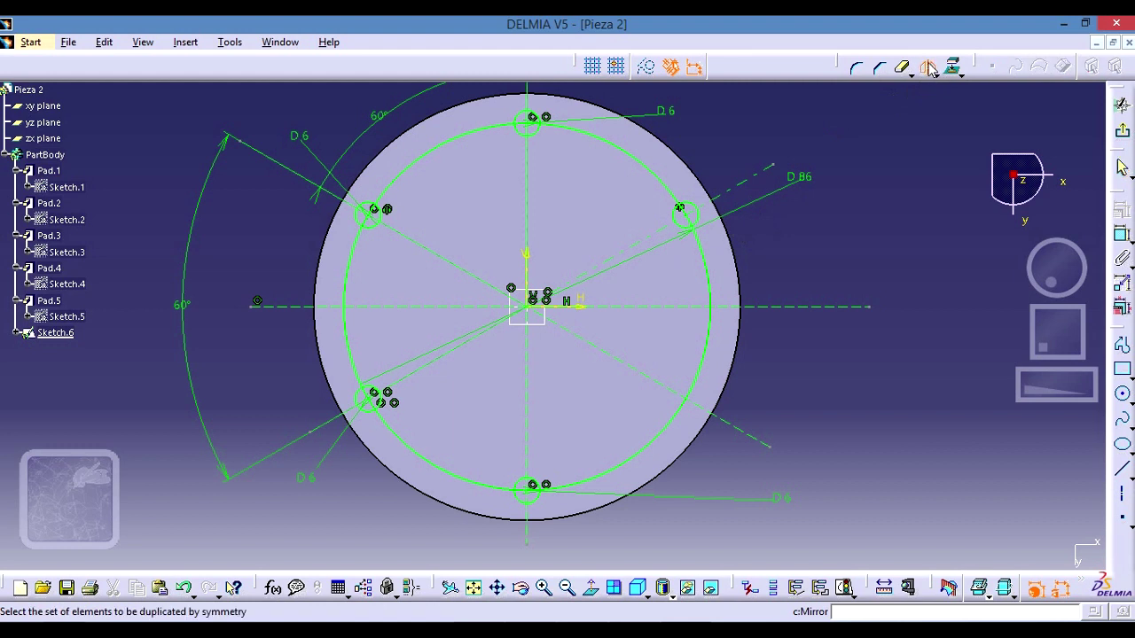
pyautogui.click(378, 410)
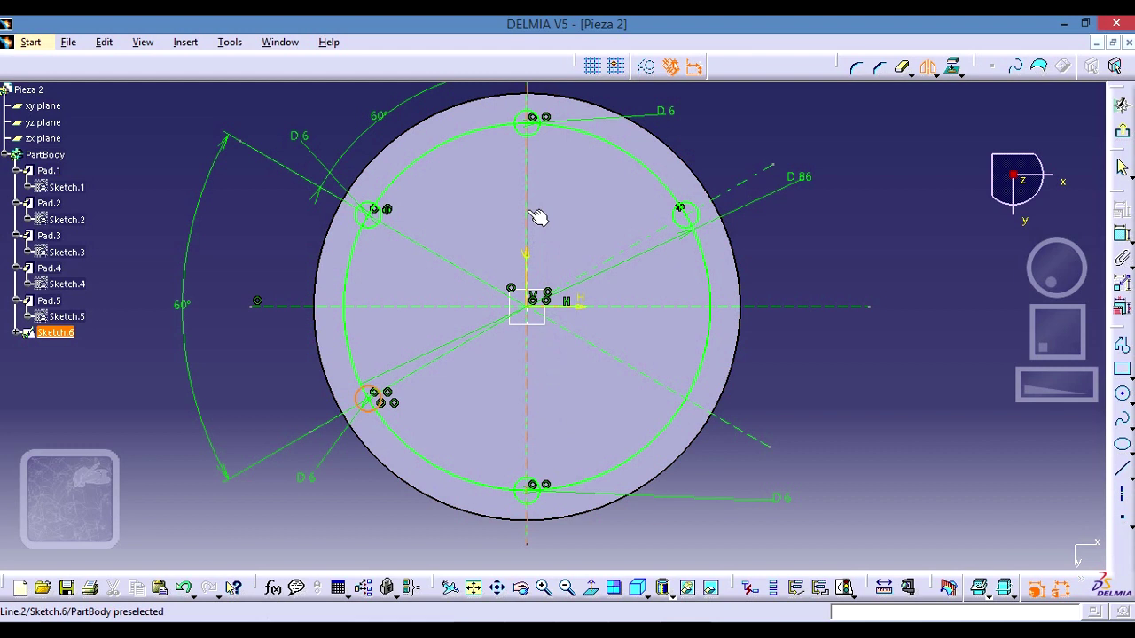
pyautogui.click(530, 213)
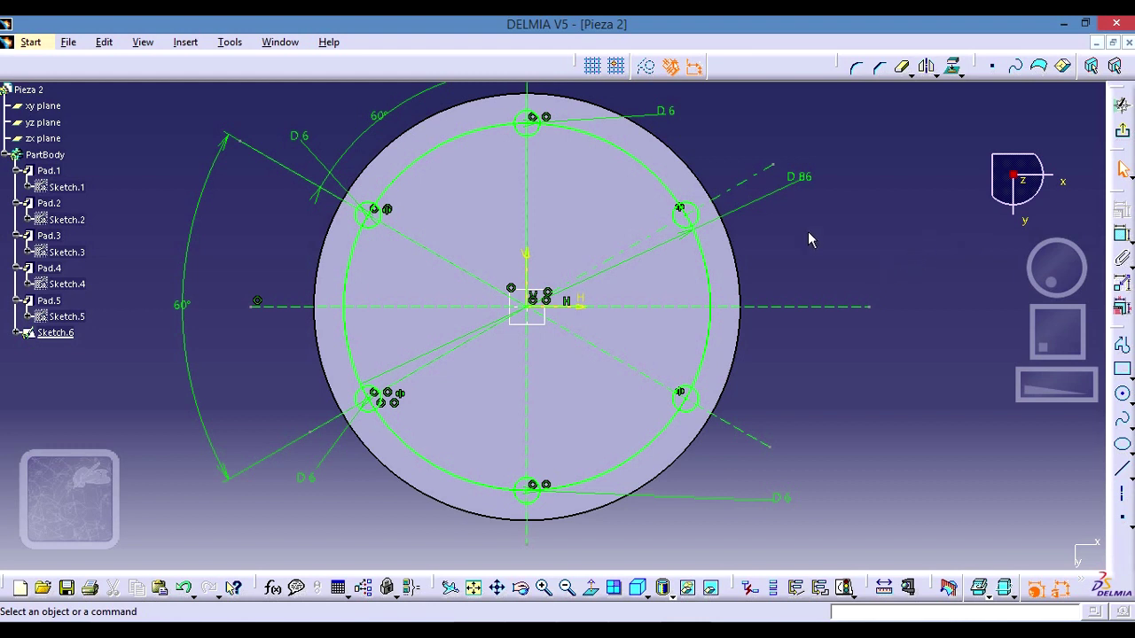
# Quick Trim the six ø86 bolt-circle arcs between neighbouring holes.
pyautogui.click(903, 71)
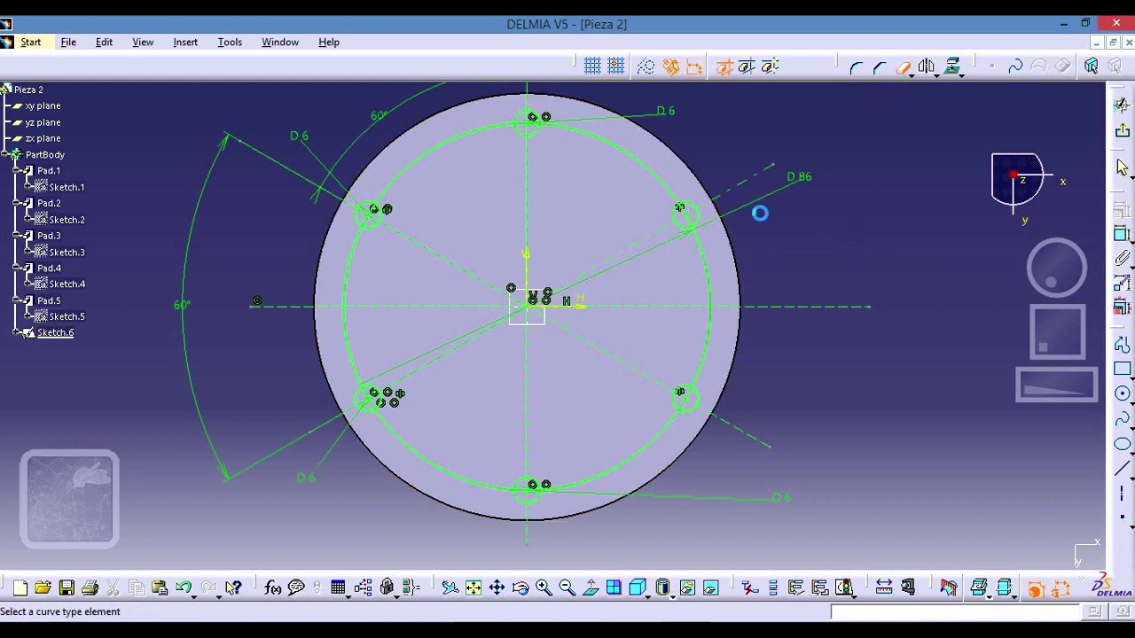
pyautogui.click(687, 210)
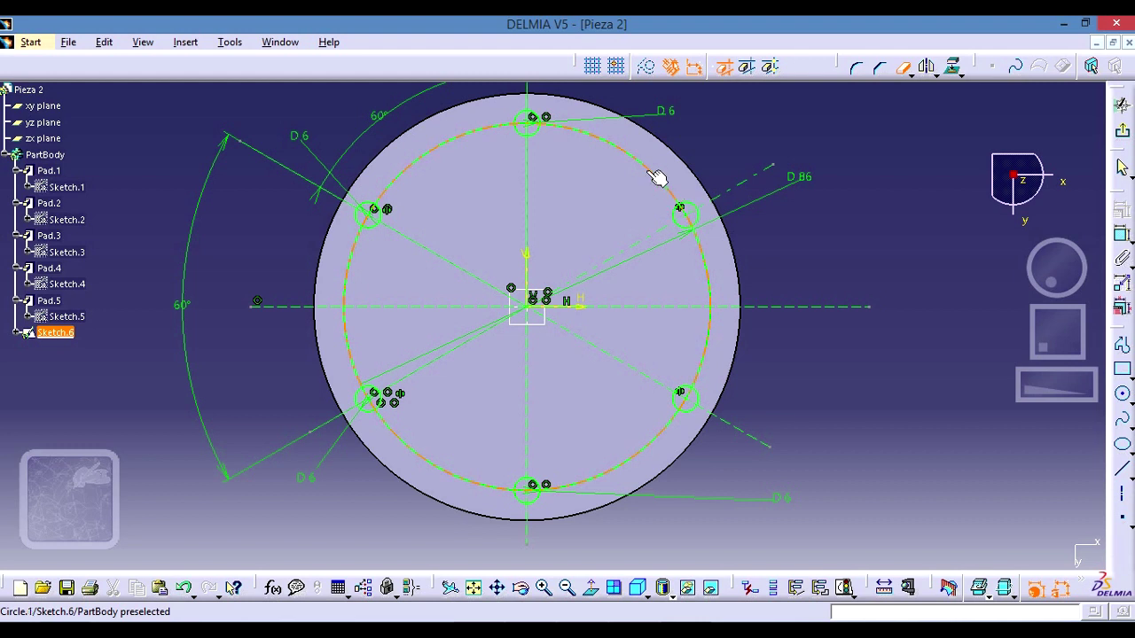
pyautogui.click(464, 142)
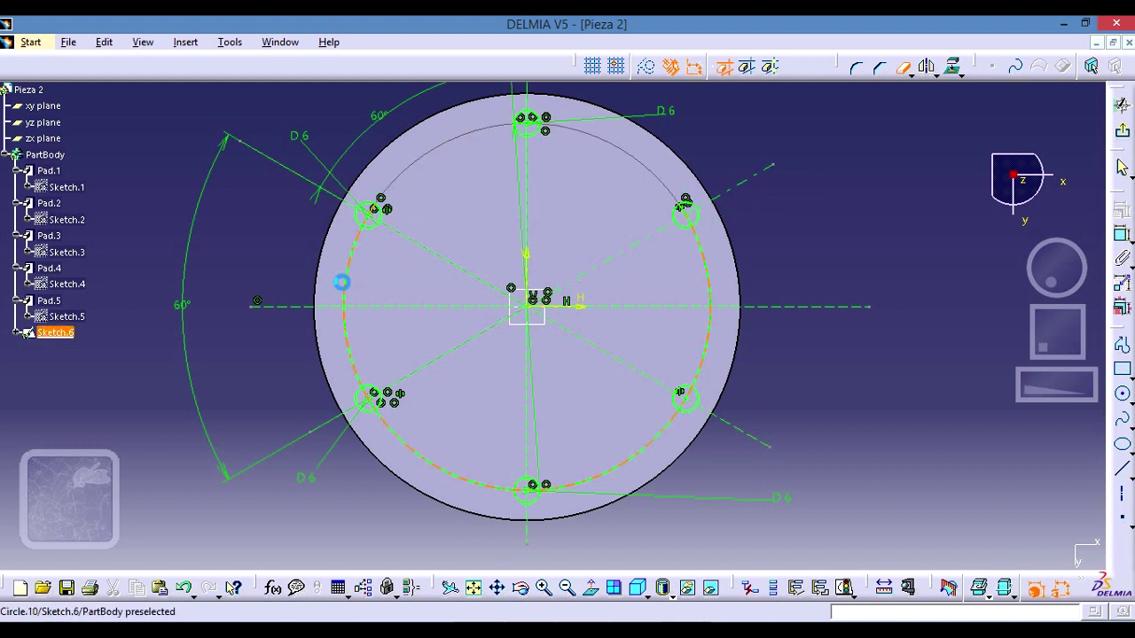
pyautogui.click(344, 282)
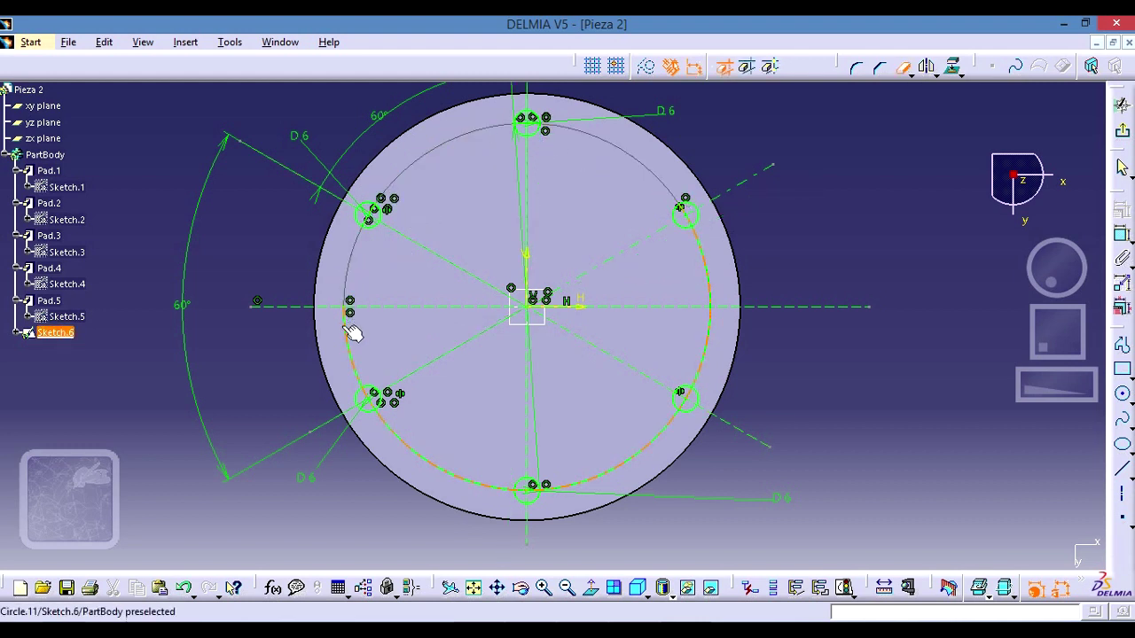
pyautogui.click(399, 438)
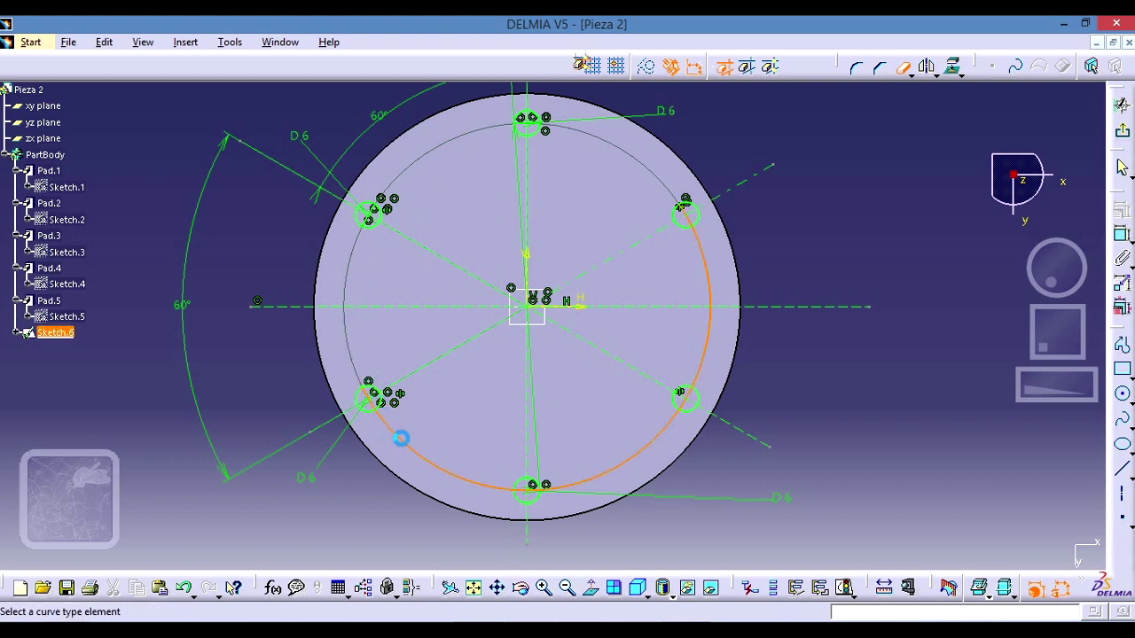
pyautogui.click(636, 462)
pyautogui.click(714, 358)
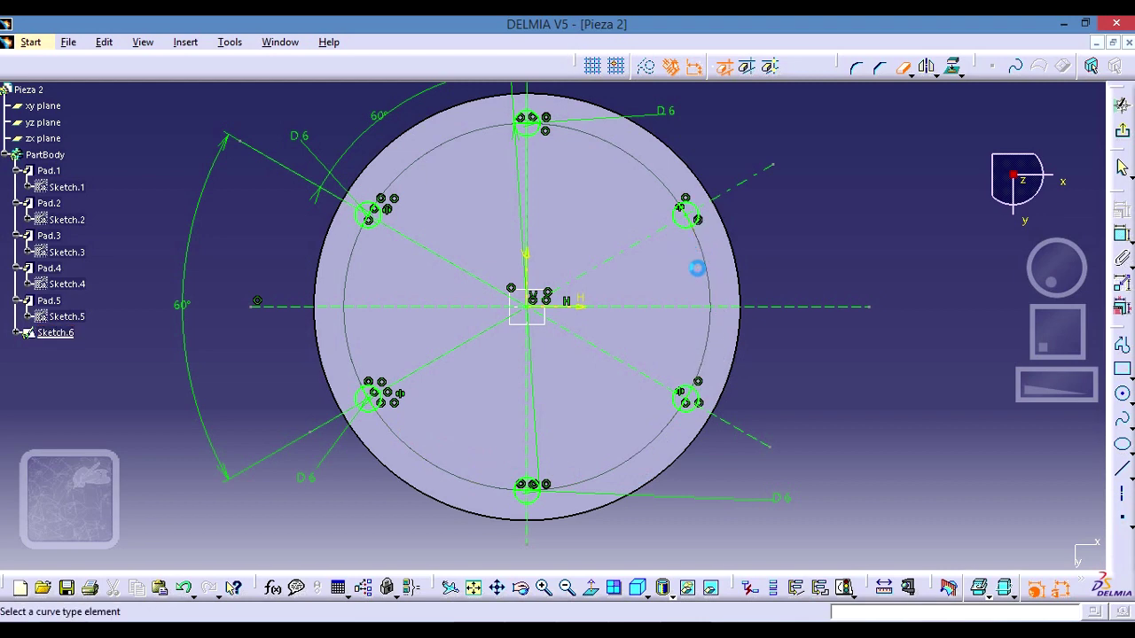
# Quick Trim the remaining thin bolt circle, then exit the sketch to Part Design.
pyautogui.moveTo(773, 233)
pyautogui.mouseDown(button='middle')
pyautogui.moveTo(887, 150)
pyautogui.moveTo(815, 271)
pyautogui.moveTo(815, 304)
pyautogui.mouseUp(button='middle')
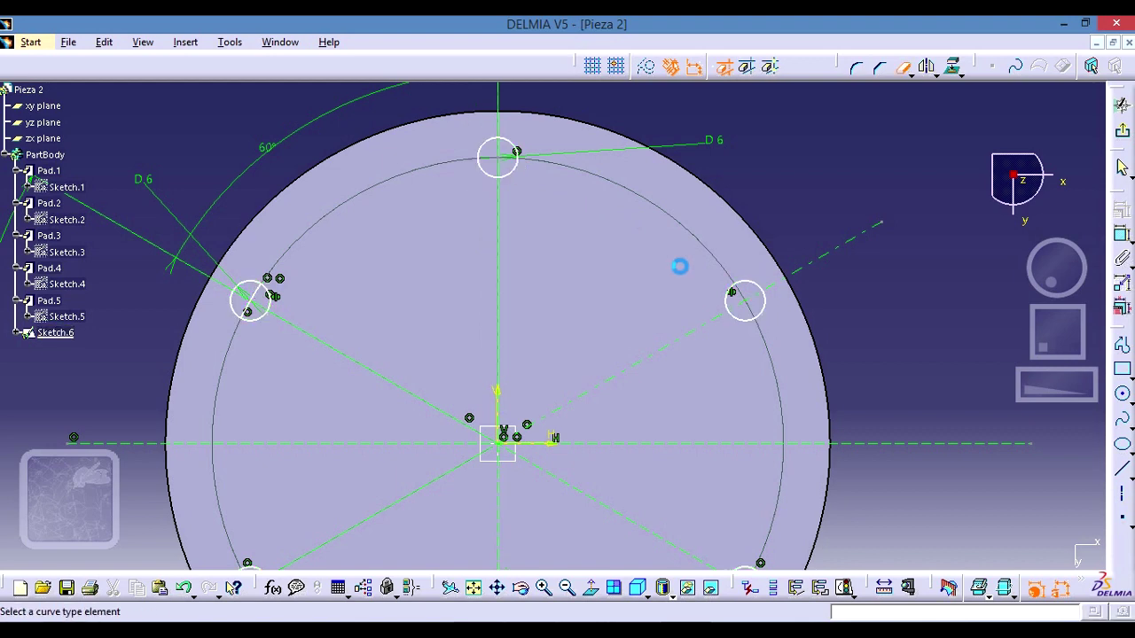
pyautogui.moveTo(849, 335)
pyautogui.mouseDown(button='middle')
pyautogui.moveTo(932, 272)
pyautogui.moveTo(957, 215)
pyautogui.mouseUp(button='middle')
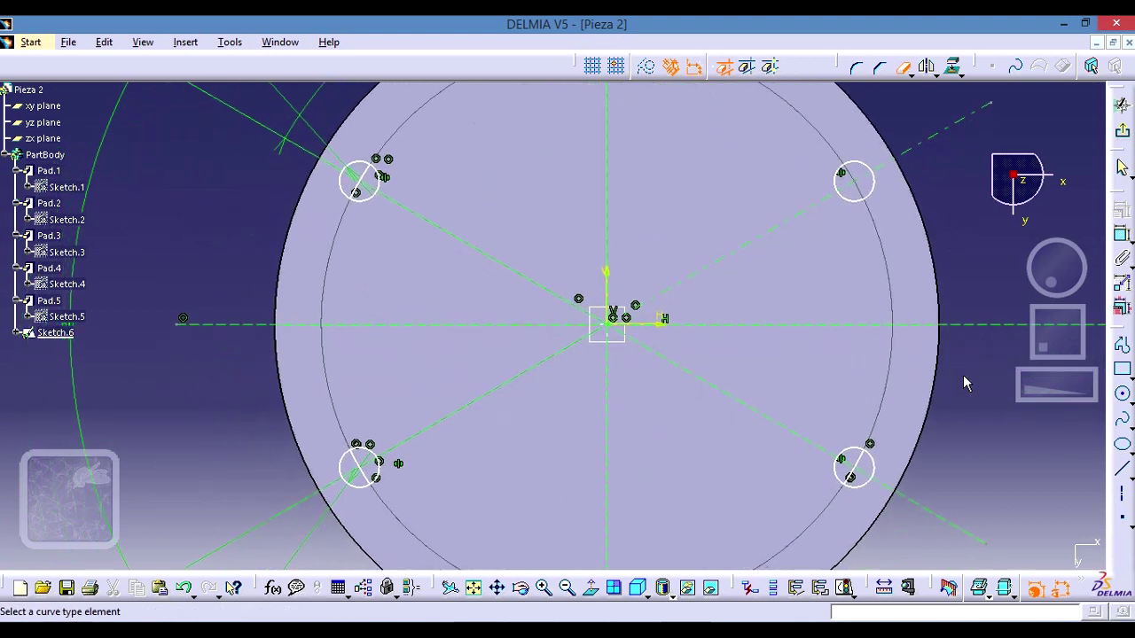
pyautogui.moveTo(964, 382); pyautogui.dragTo(942, 367, button='middle')
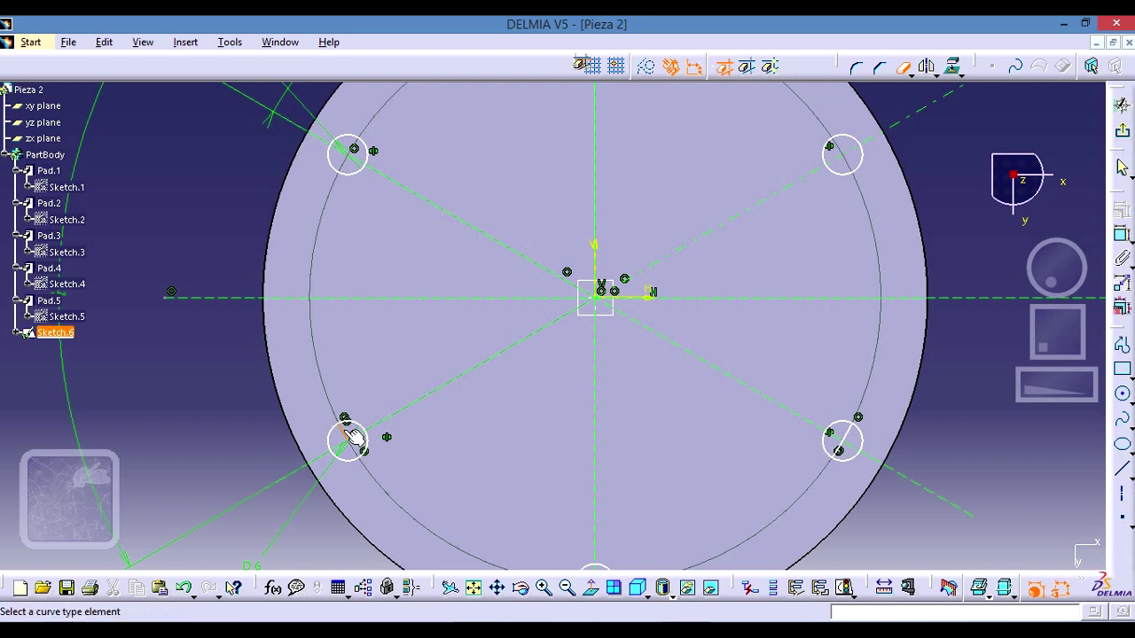
pyautogui.moveTo(893, 378); pyautogui.dragTo(765, 253, button='middle')
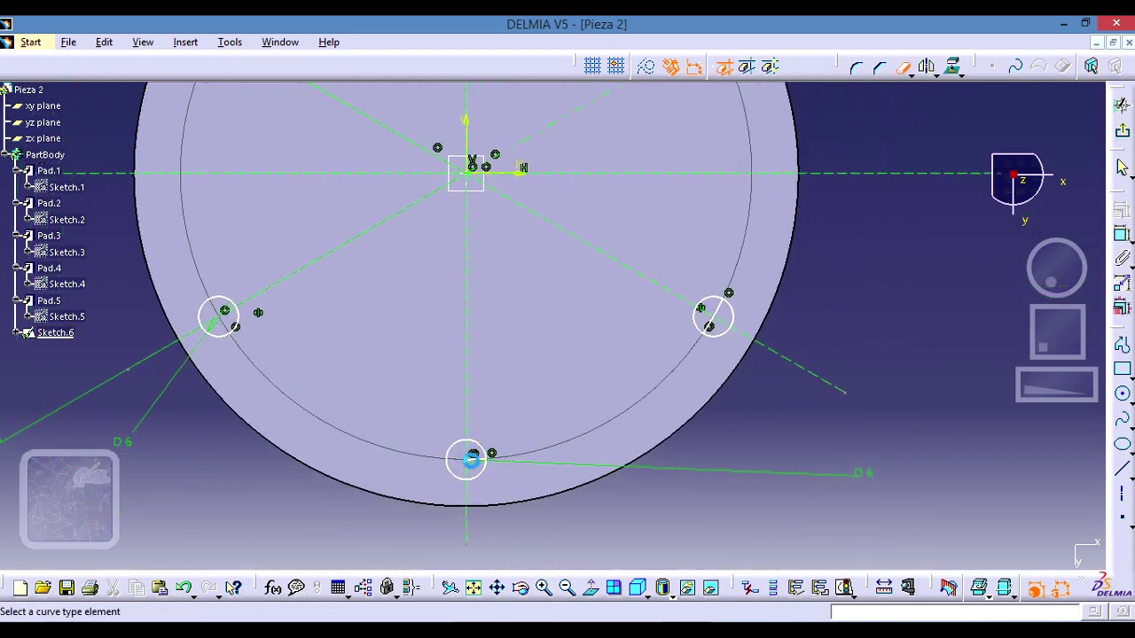
pyautogui.click(470, 459)
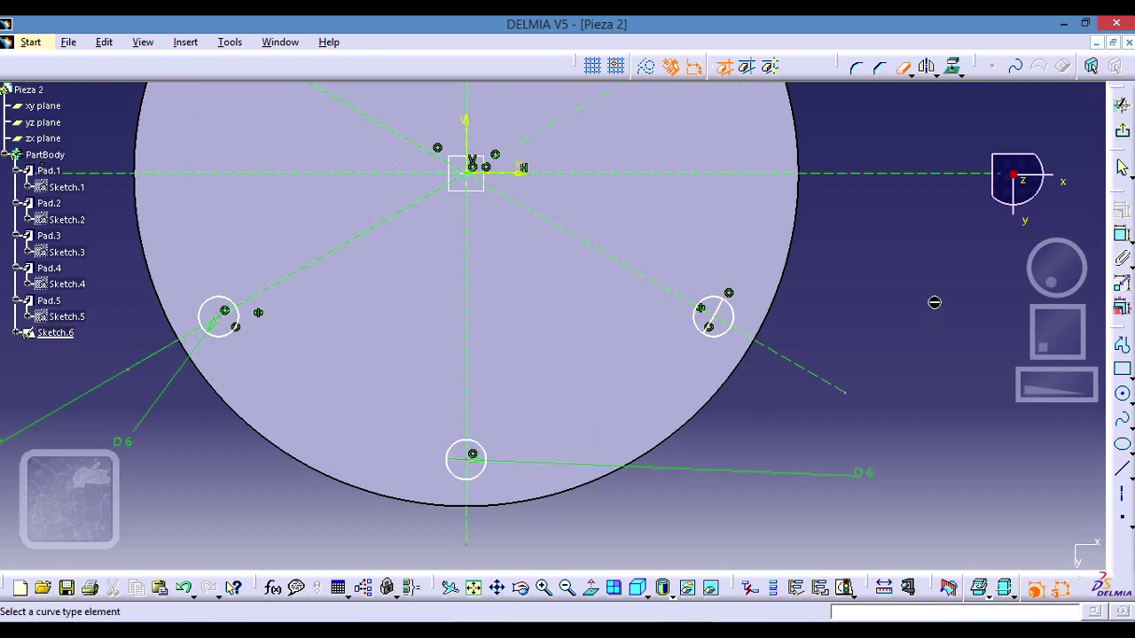
pyautogui.moveTo(934, 307)
pyautogui.mouseDown(button='middle')
pyautogui.moveTo(793, 344)
pyautogui.moveTo(907, 328)
pyautogui.mouseUp(button='middle')
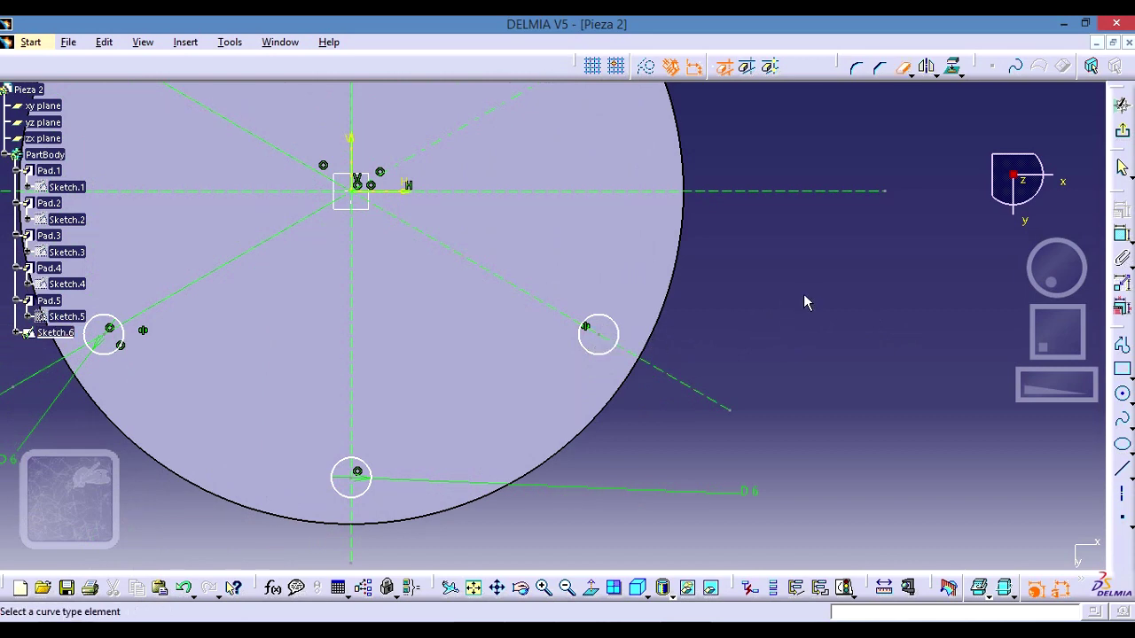
pyautogui.moveTo(805, 302)
pyautogui.keyDown('ctrl'); pyautogui.mouseDown(button='middle')
pyautogui.moveTo(813, 355)
pyautogui.moveTo(836, 313)
pyautogui.moveTo(897, 376)
pyautogui.mouseUp(button='middle'); pyautogui.keyUp('ctrl')
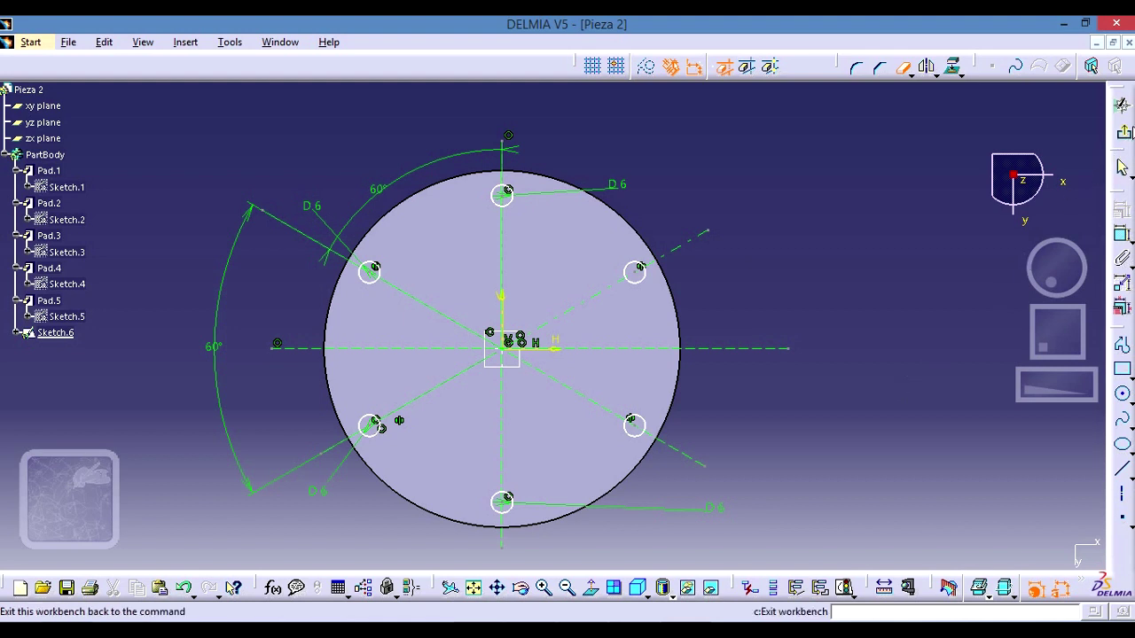
pyautogui.click(1124, 133)
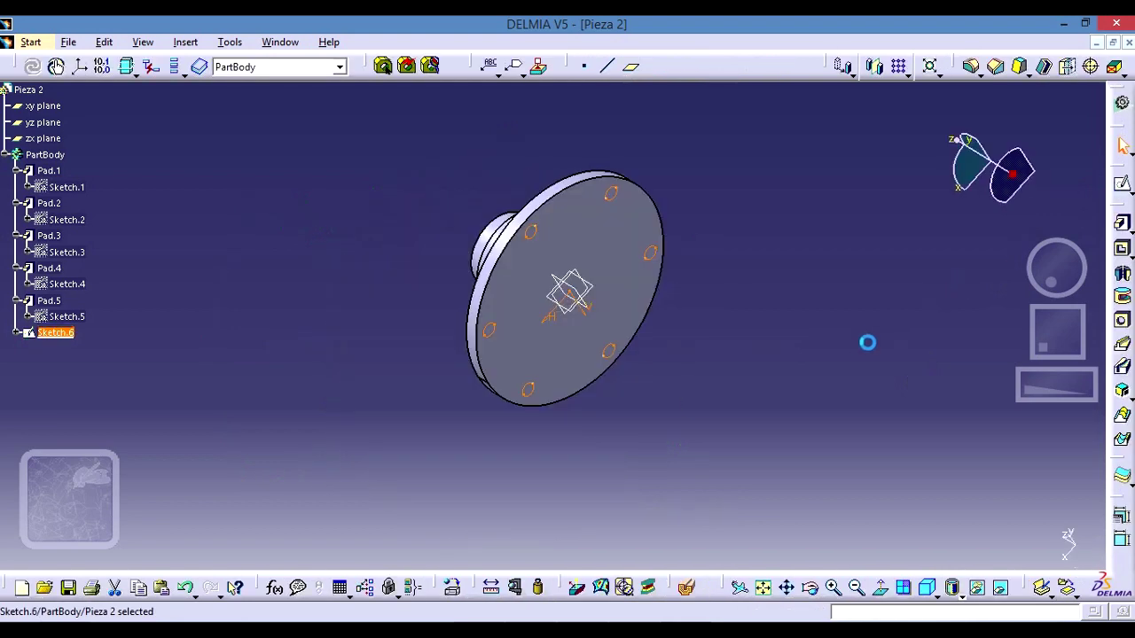
# Pocket the six-hole sketch with limit type Up to last and confirm.
pyautogui.moveTo(795, 274)
pyautogui.mouseDown(button='middle')
pyautogui.moveTo(816, 349)
pyautogui.moveTo(816, 277)
pyautogui.moveTo(882, 380)
pyautogui.moveTo(849, 294)
pyautogui.mouseUp(button='middle')
pyautogui.click(823, 357)
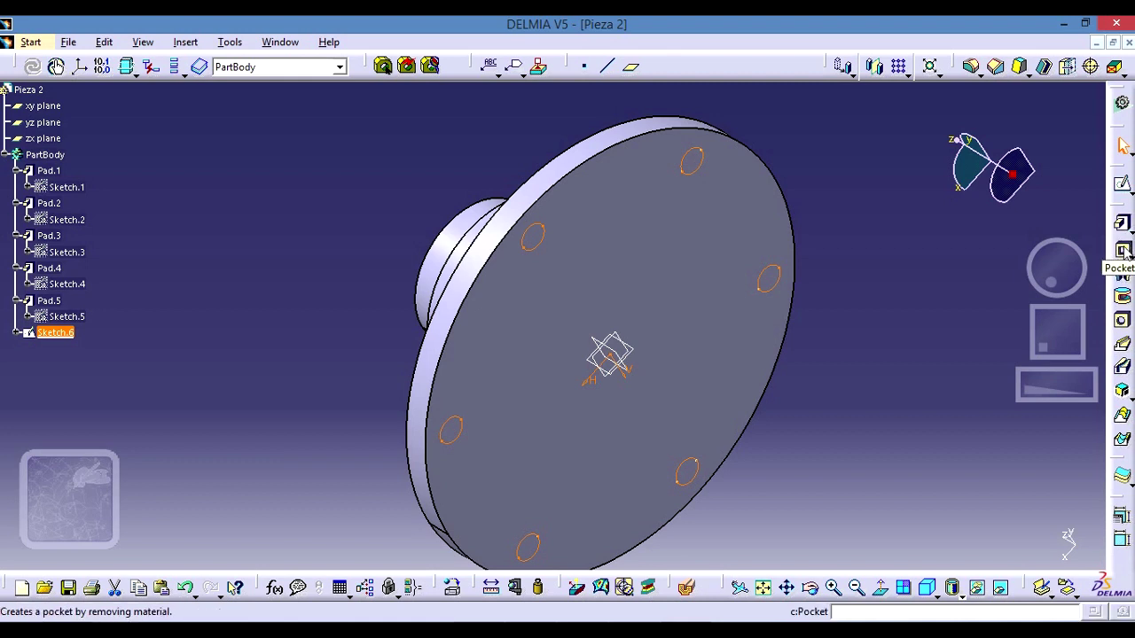
pyautogui.click(1122, 251)
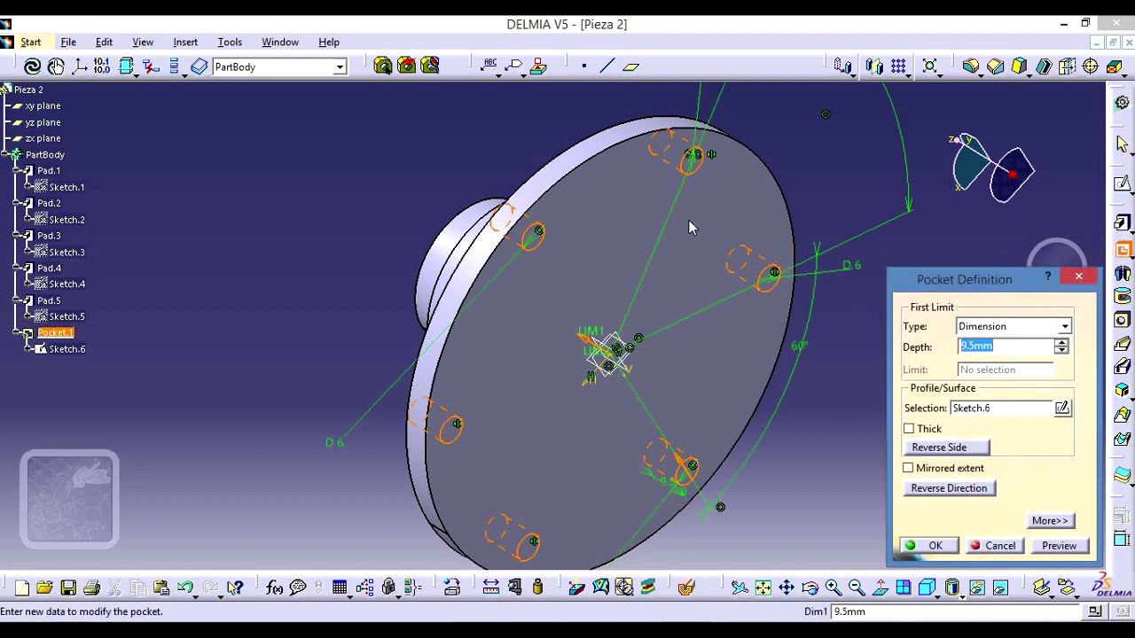
pyautogui.moveTo(400, 176); pyautogui.dragTo(431, 212, button='middle')
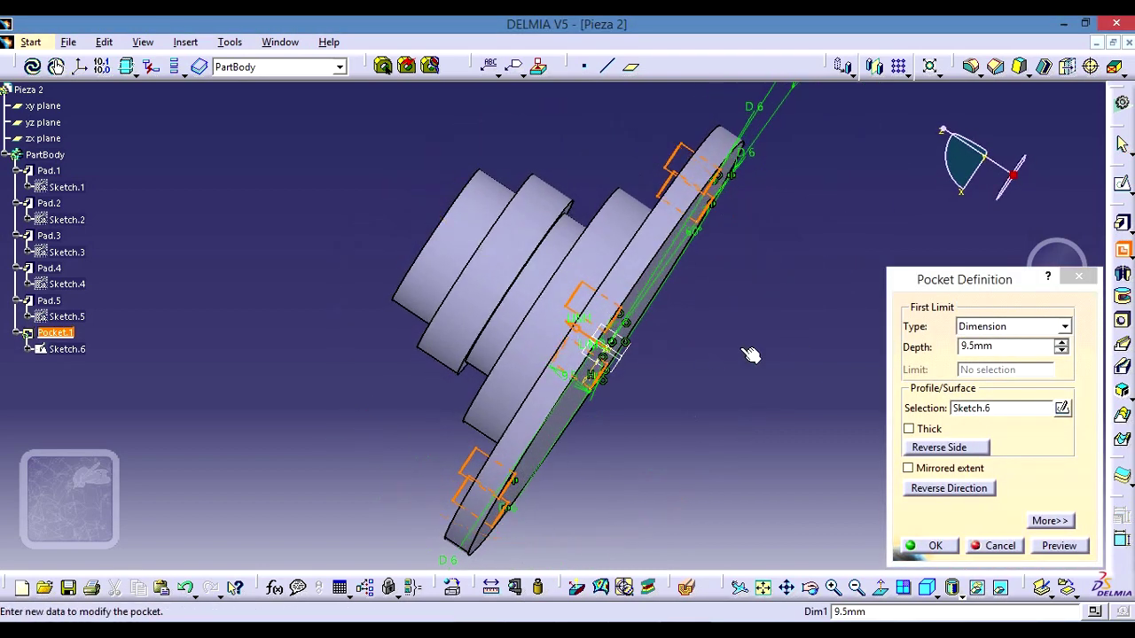
pyautogui.moveTo(772, 337); pyautogui.dragTo(716, 342, button='middle')
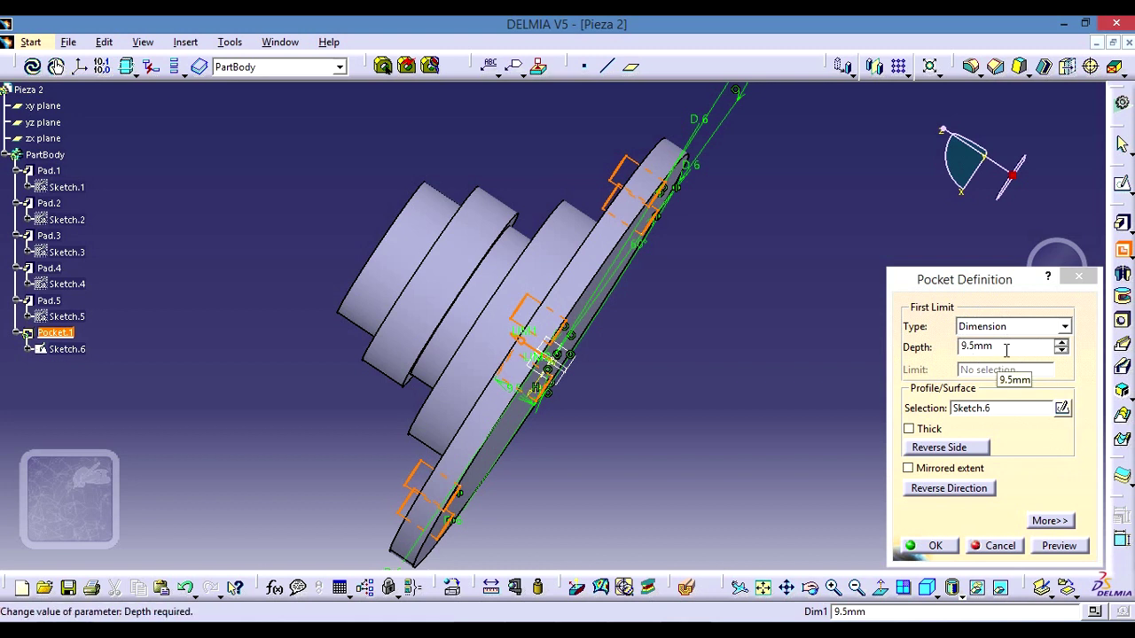
pyautogui.click(1064, 326)
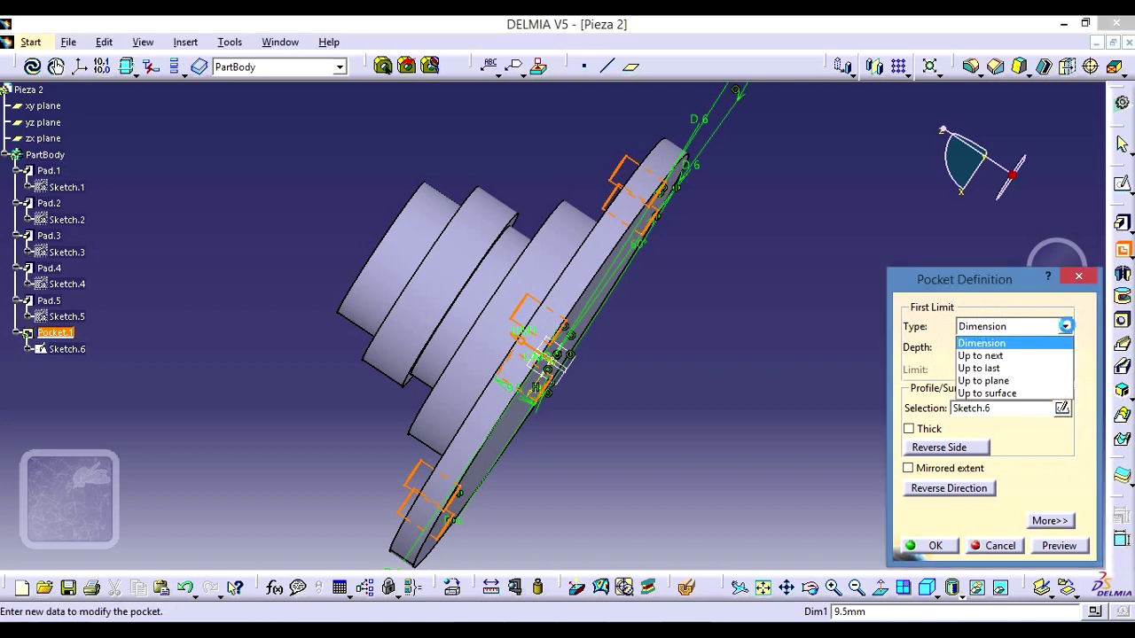
pyautogui.click(1031, 369)
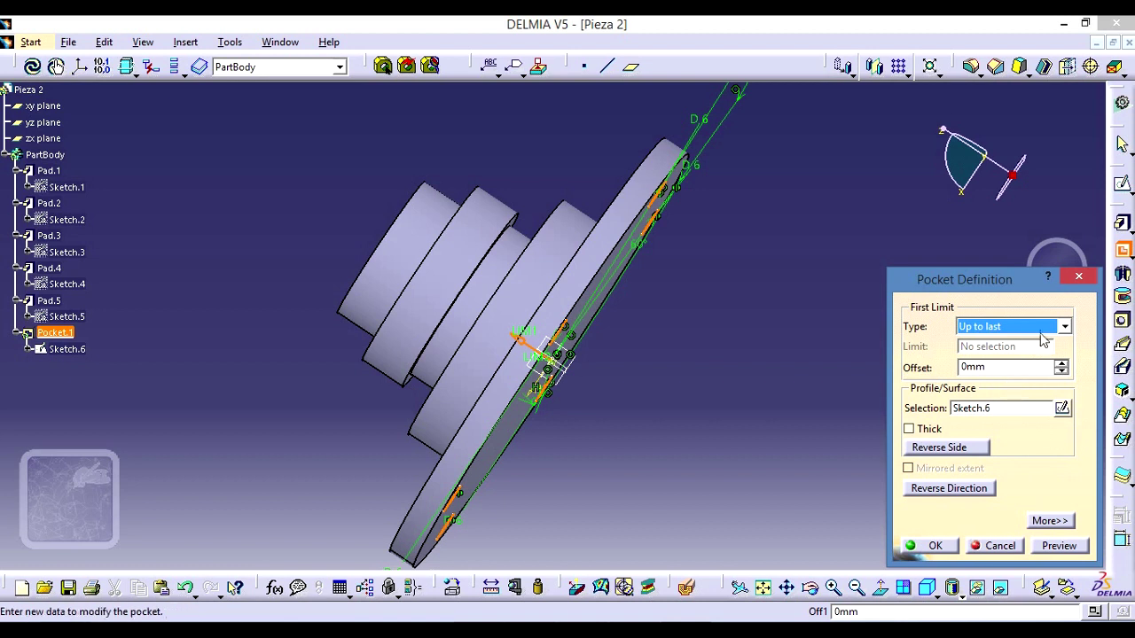
pyautogui.click(1063, 326)
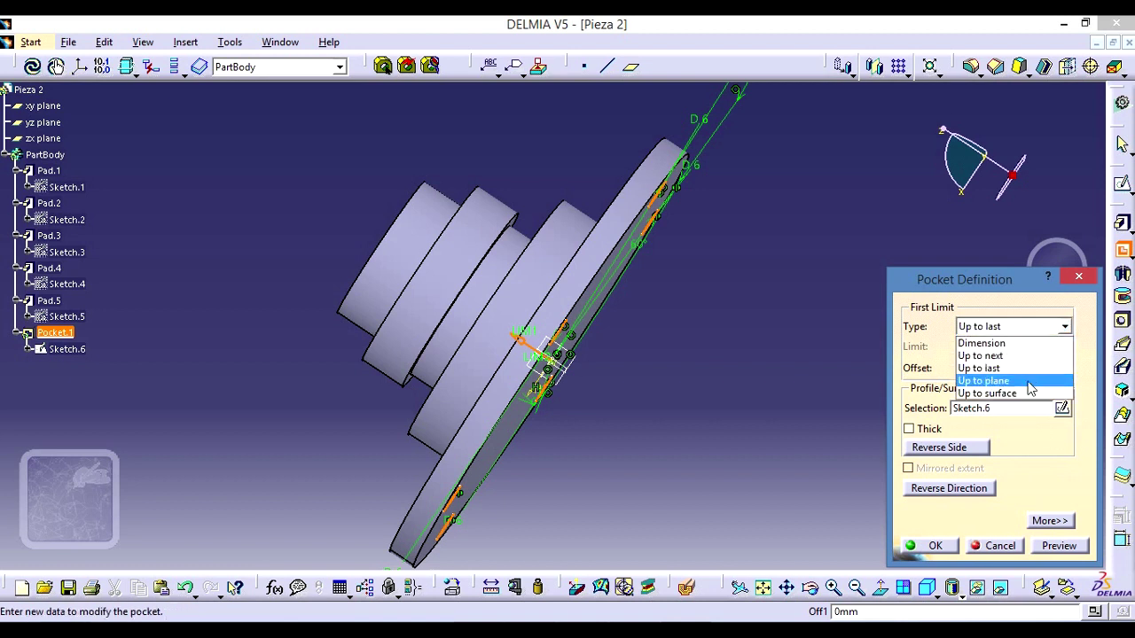
pyautogui.click(1019, 343)
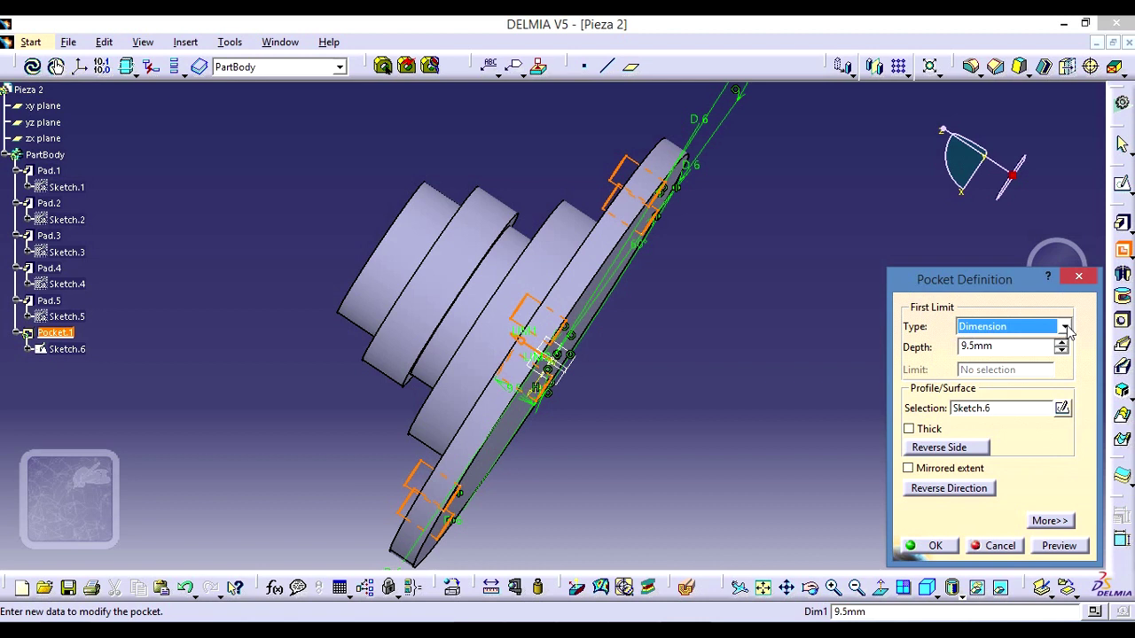
pyautogui.click(1068, 328)
pyautogui.click(1031, 367)
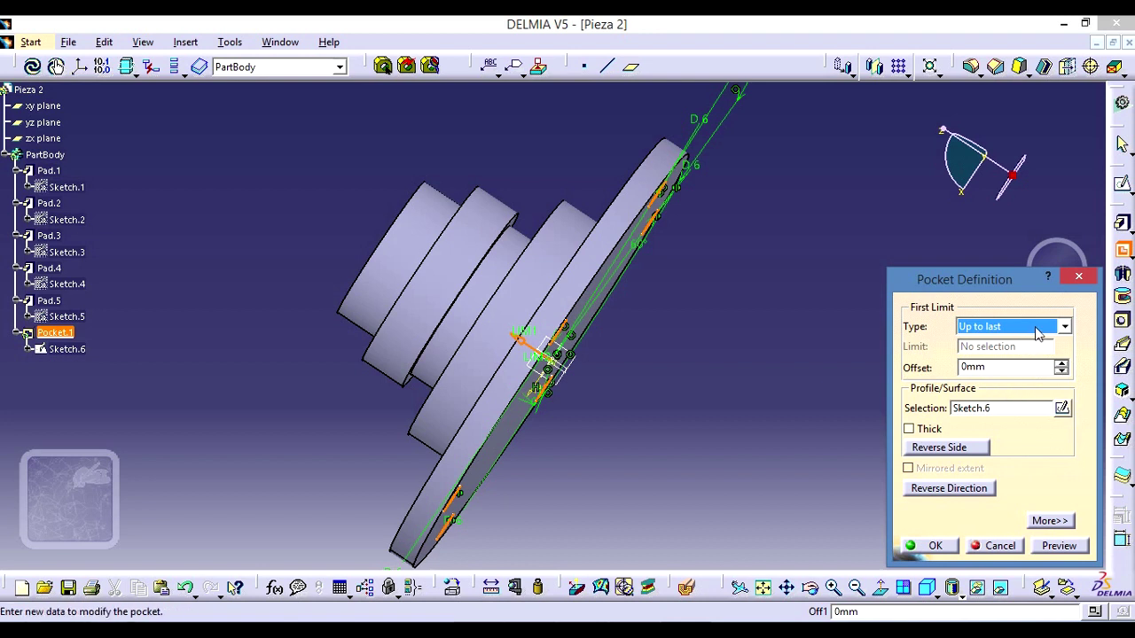
pyautogui.click(936, 547)
# Orbit the part to inspect the six pocketed holes and check the reference drawing.
pyautogui.moveTo(743, 324)
pyautogui.mouseDown(button='middle')
pyautogui.moveTo(802, 379)
pyautogui.moveTo(840, 321)
pyautogui.moveTo(823, 398)
pyautogui.moveTo(596, 407)
pyautogui.mouseUp(button='middle')
pyautogui.moveTo(233, 241)
pyautogui.mouseDown(button='middle')
pyautogui.moveTo(222, 304)
pyautogui.moveTo(287, 405)
pyautogui.moveTo(468, 443)
pyautogui.moveTo(494, 435)
pyautogui.mouseUp(button='middle')
pyautogui.moveTo(861, 304)
pyautogui.mouseDown(button='middle')
pyautogui.moveTo(867, 358)
pyautogui.moveTo(828, 403)
pyautogui.mouseUp(button='middle')
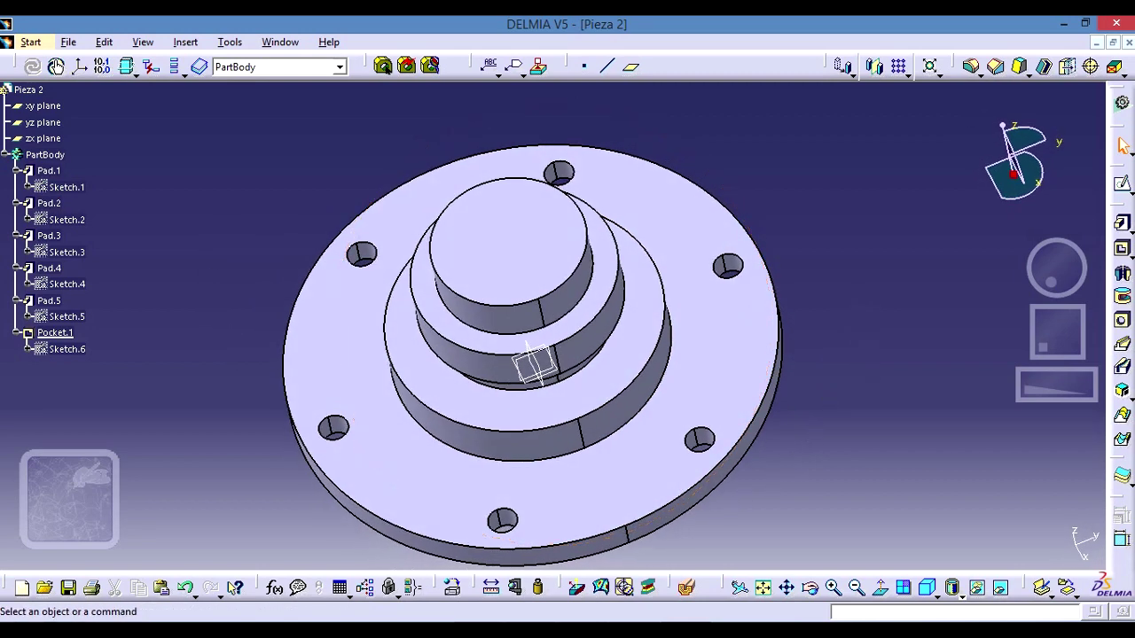
pyautogui.hotkey('alt', 'Tab')
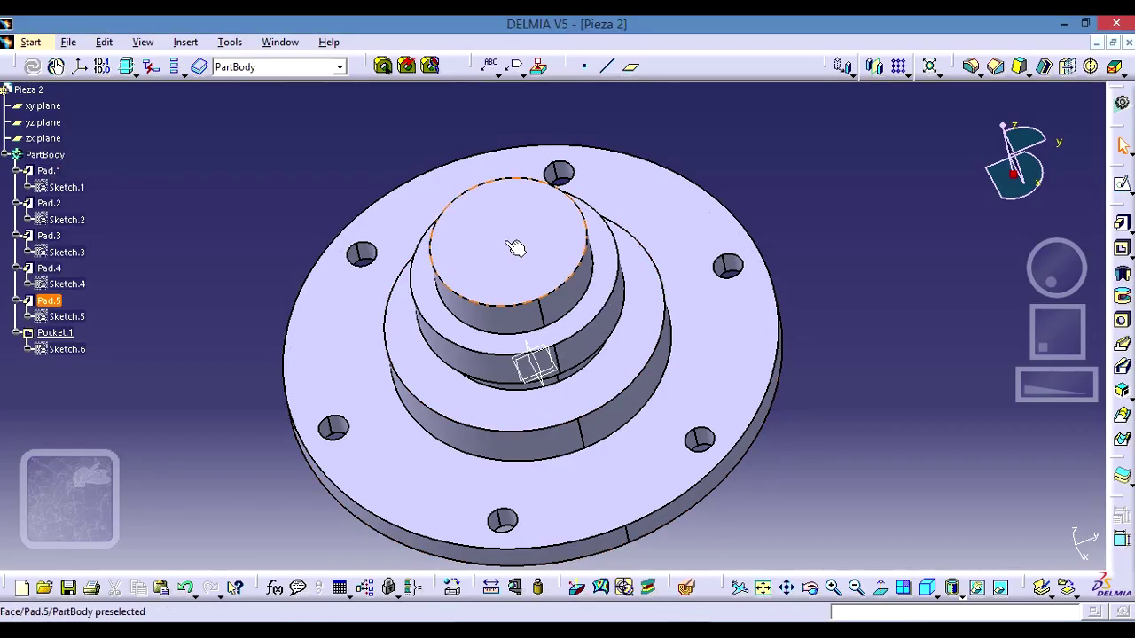
# Start Sketch.7 on the hub's top face.
pyautogui.click(515, 248)
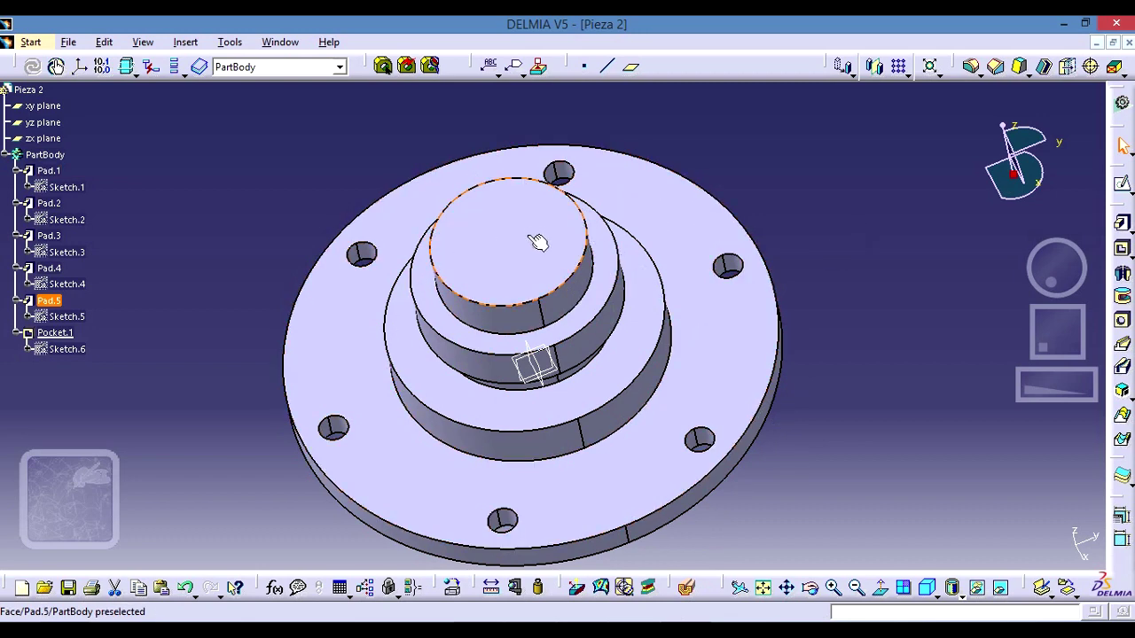
pyautogui.click(1121, 184)
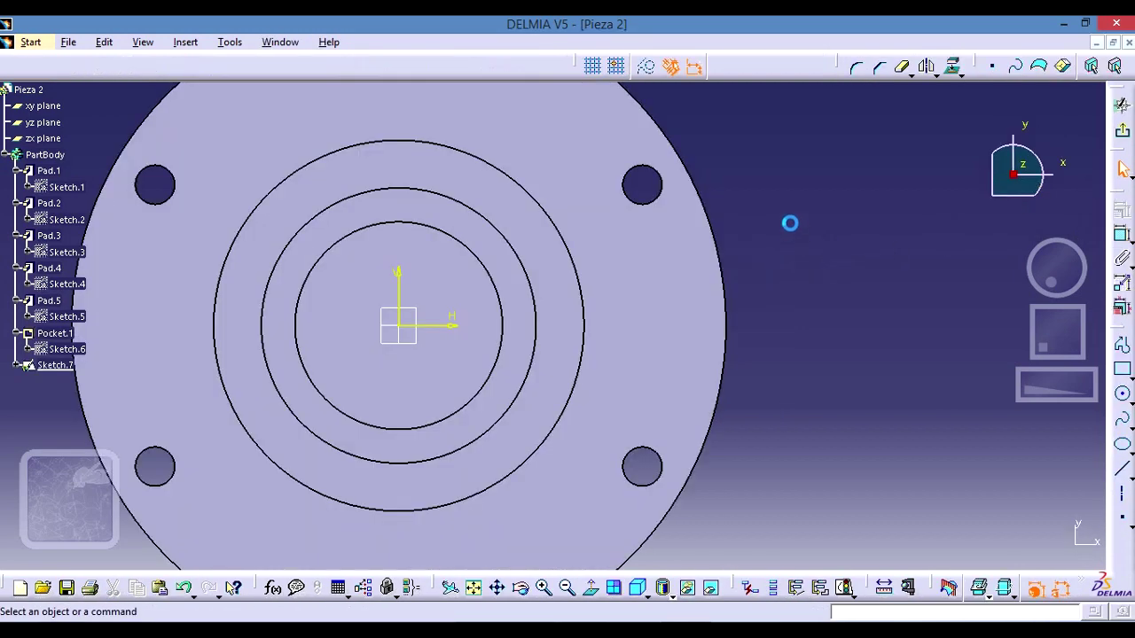
pyautogui.moveTo(789, 223)
pyautogui.mouseDown(button='middle')
pyautogui.moveTo(921, 260)
pyautogui.moveTo(919, 292)
pyautogui.mouseUp(button='middle')
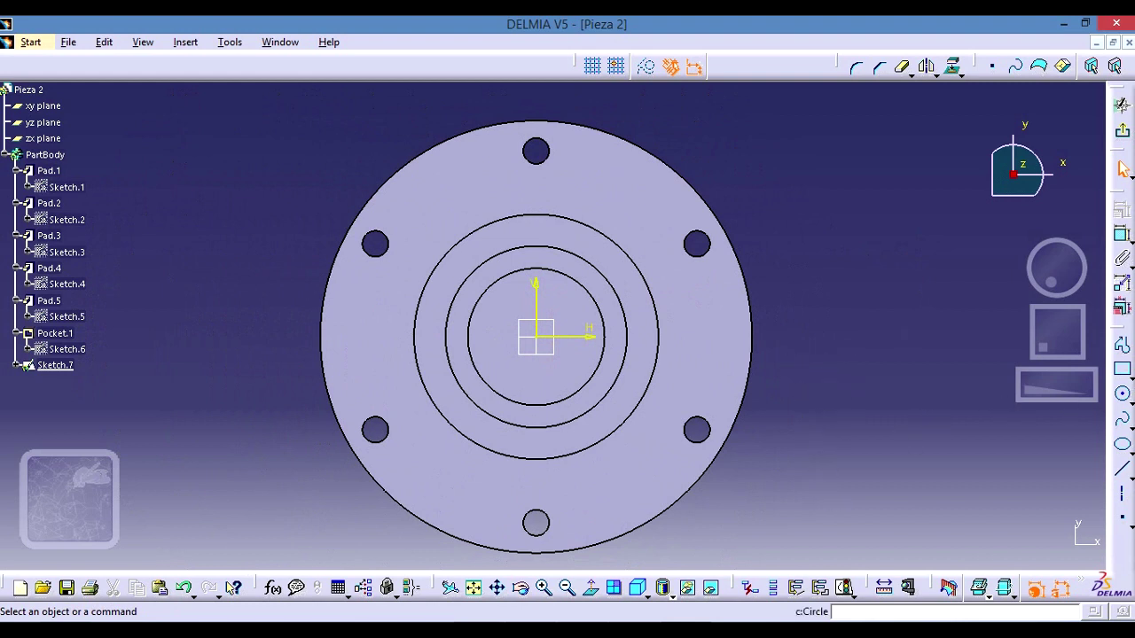
# Draw a circle centred on the sketch origin, checking the reference drawing.
pyautogui.click(1123, 396)
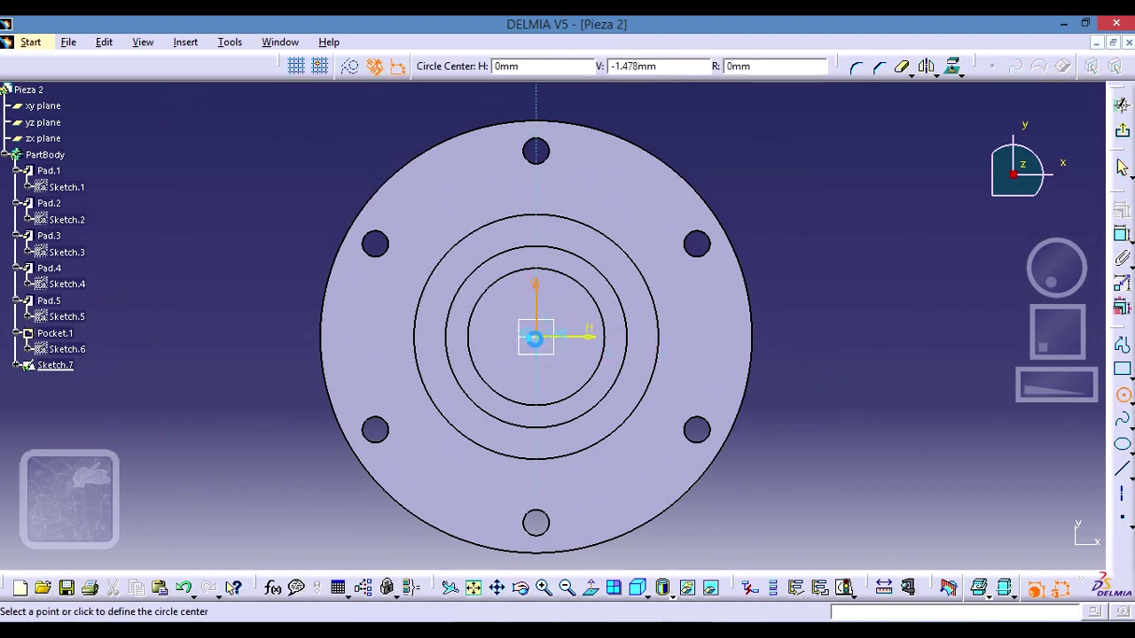
pyautogui.click(568, 367)
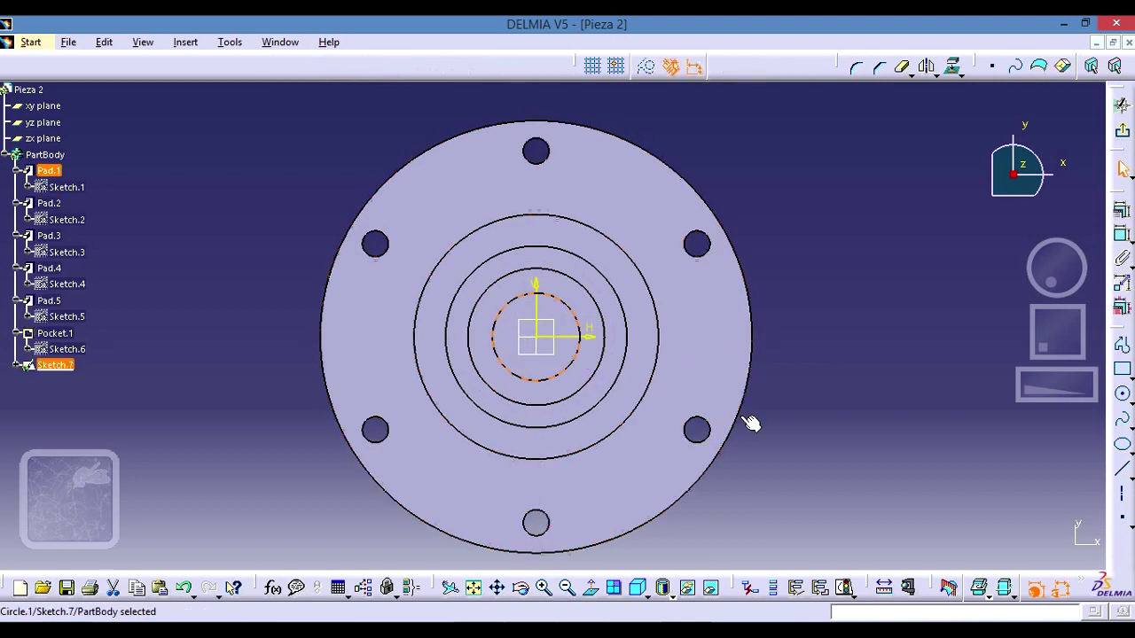
pyautogui.hotkey('alt', 'Tab')
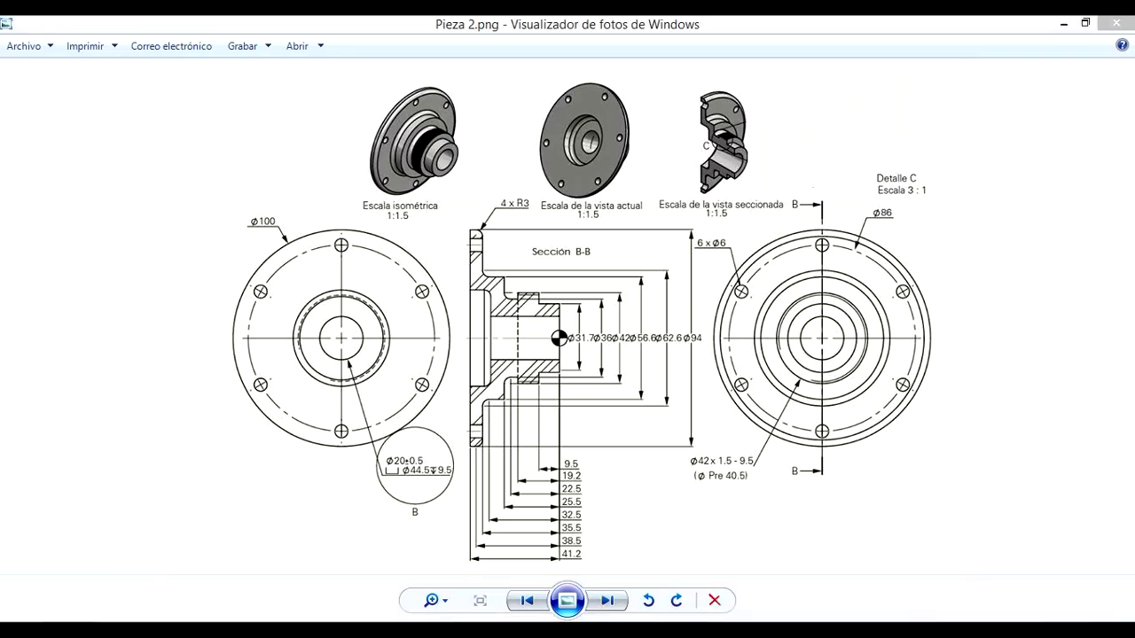
pyautogui.hotkey('alt', 'Tab')
# Dimension the circle to a 20 mm diameter and exit the sketch to 3D.
pyautogui.click(1119, 233)
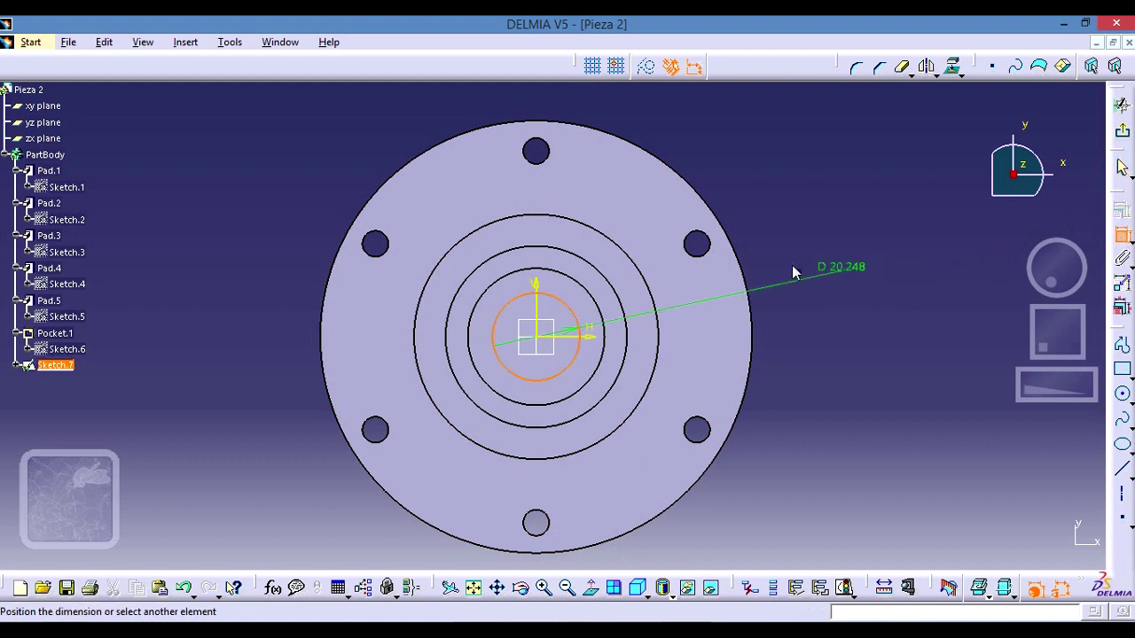
pyautogui.click(814, 261)
pyautogui.doubleClick(809, 262)
pyautogui.write('20')
pyautogui.press('Return')
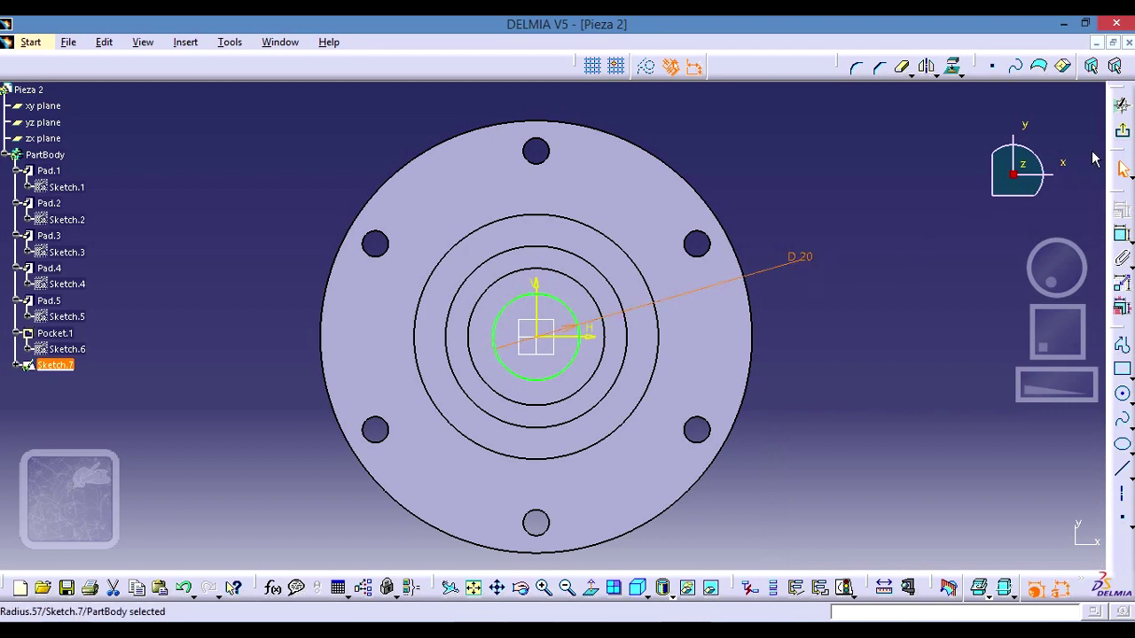
pyautogui.click(1123, 134)
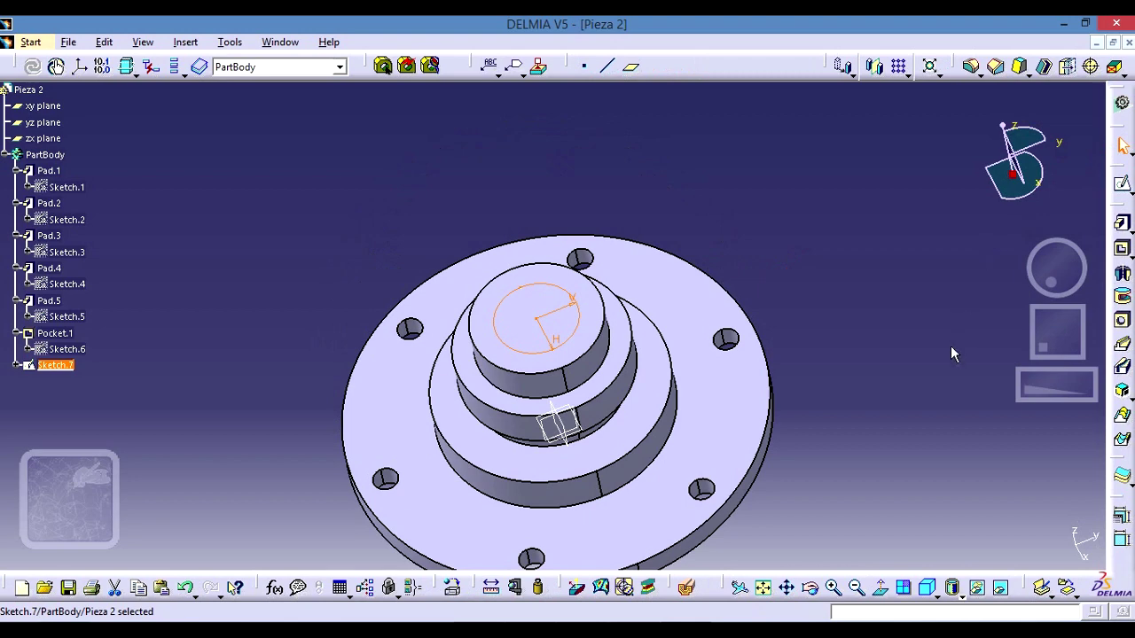
# Pocket Sketch.7 'Up to last' to cut the 20 mm bore through the hub.
pyautogui.moveTo(951, 353); pyautogui.dragTo(907, 272, button='middle')
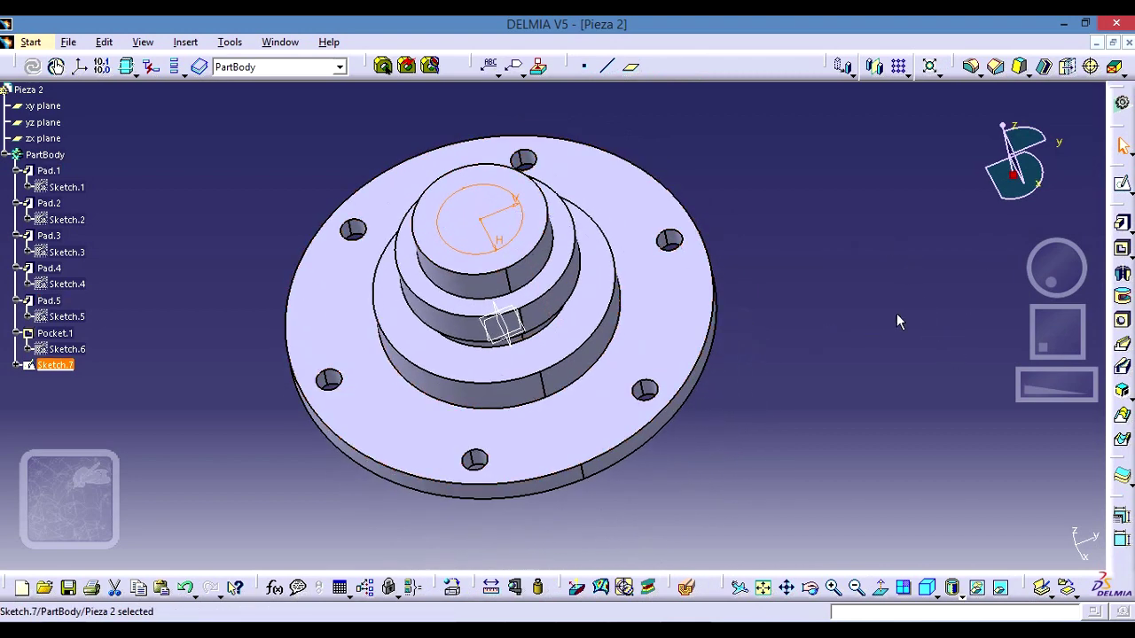
pyautogui.click(1123, 252)
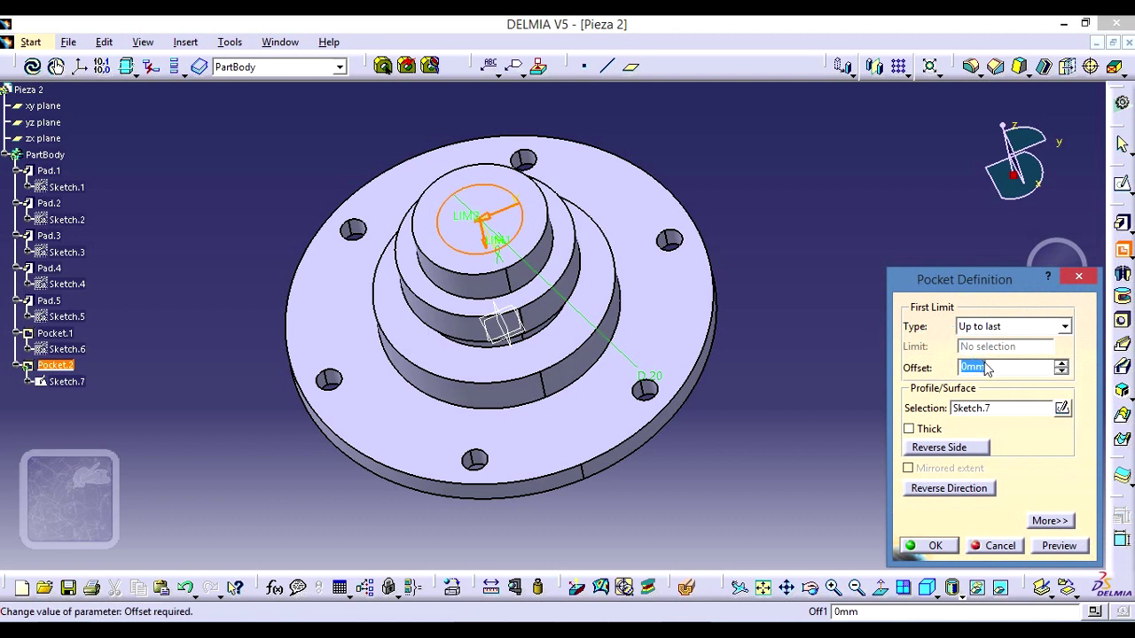
pyautogui.click(937, 546)
pyautogui.click(838, 436)
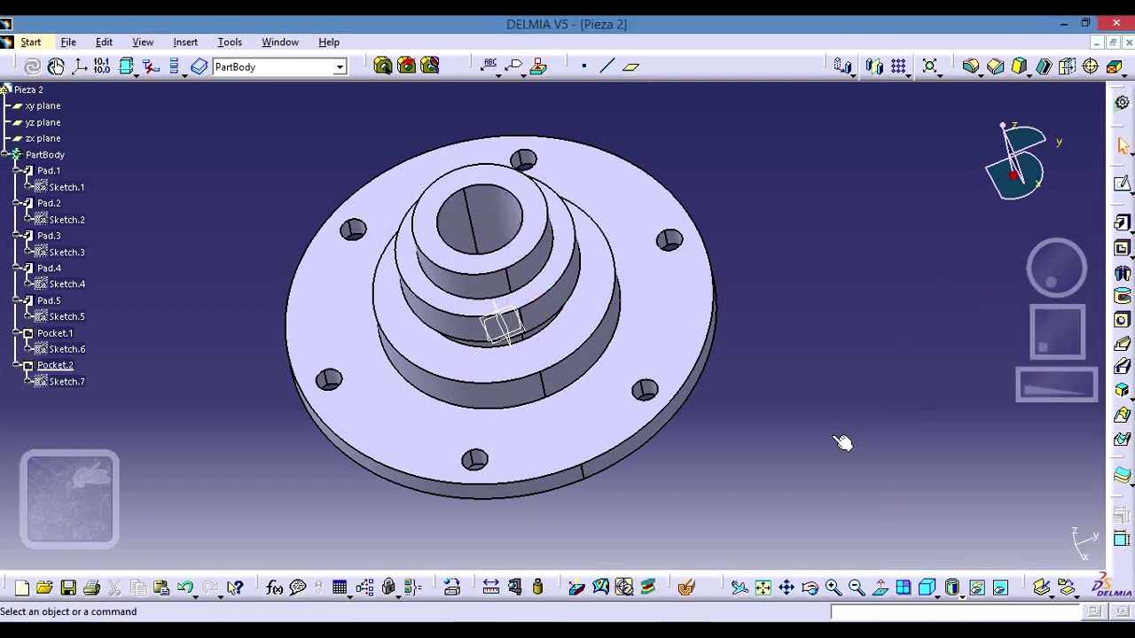
pyautogui.moveTo(820, 427)
pyautogui.mouseDown(button='middle')
pyautogui.moveTo(423, 246)
pyautogui.moveTo(481, 286)
pyautogui.moveTo(662, 348)
pyautogui.moveTo(772, 406)
pyautogui.mouseUp(button='middle')
pyautogui.moveTo(811, 248); pyautogui.dragTo(905, 274, button='middle')
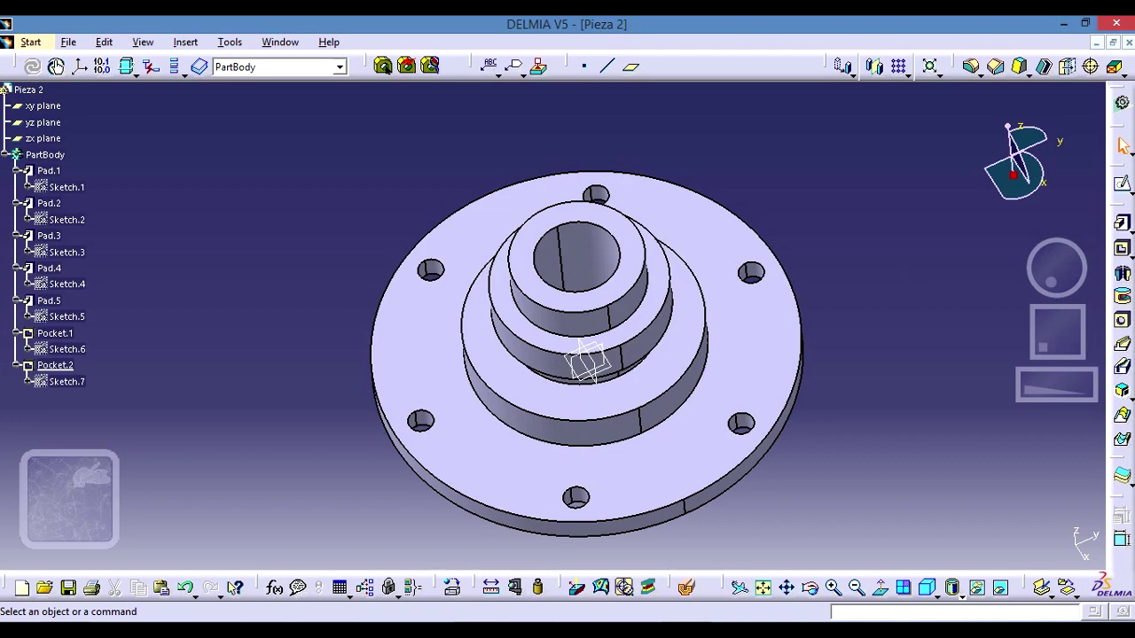
pyautogui.hotkey('alt', 'Tab')
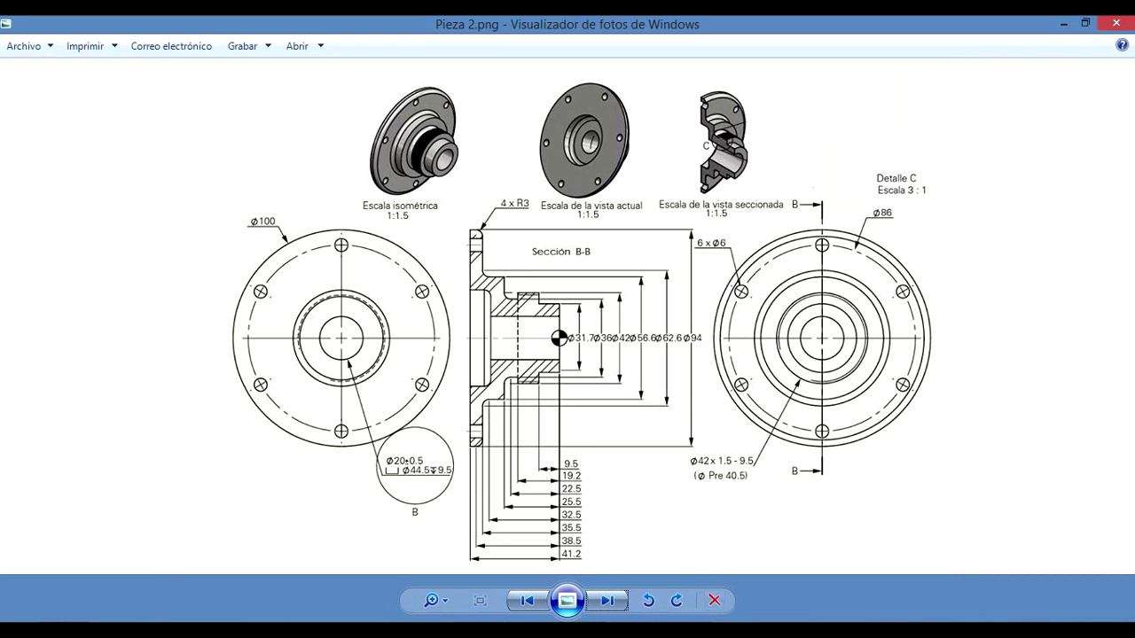
pyautogui.click(700, 540)
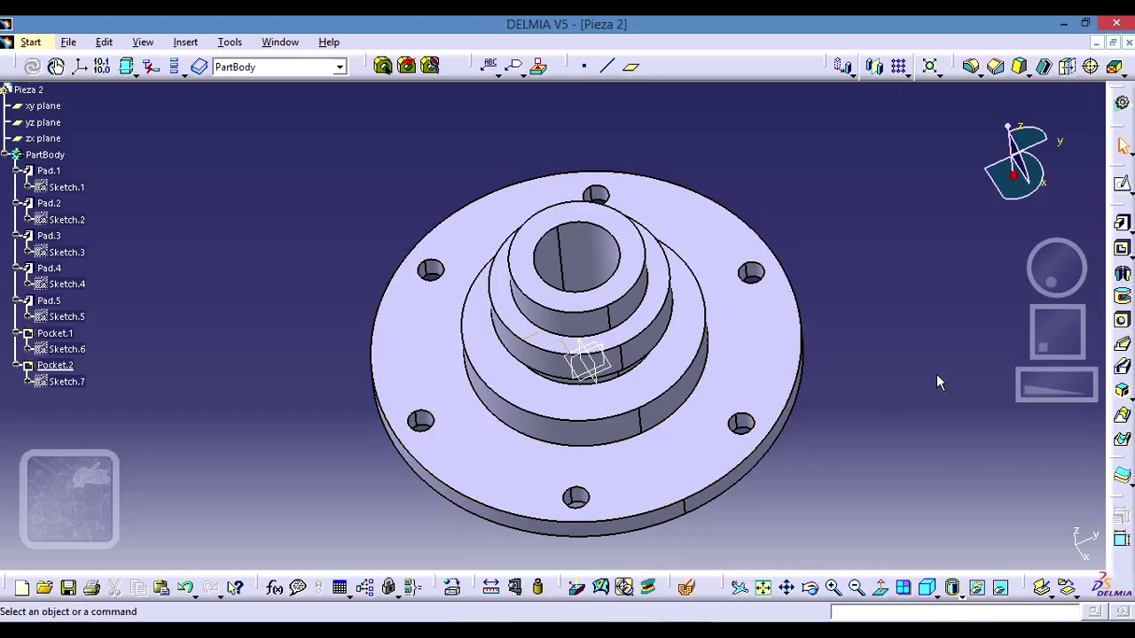
pyautogui.moveTo(862, 342); pyautogui.dragTo(429, 235, button='middle')
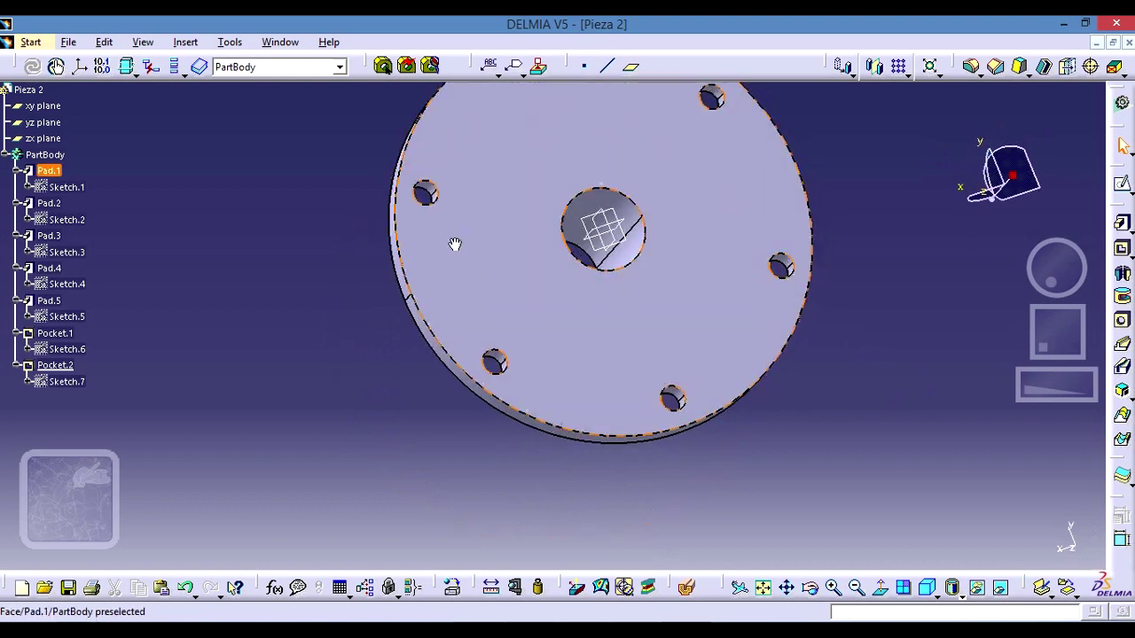
# Start a sketch on the flange's bottom face and draw an origin-centred circle.
pyautogui.click(725, 251)
pyautogui.click(1122, 184)
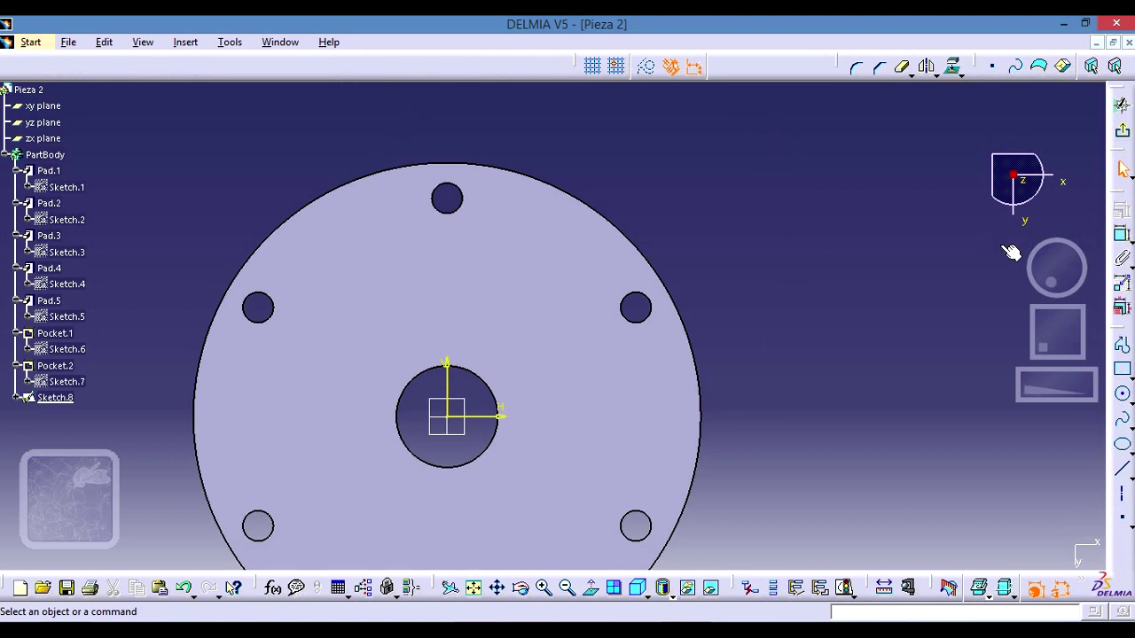
pyautogui.moveTo(902, 389)
pyautogui.mouseDown(button='middle')
pyautogui.moveTo(894, 263)
pyautogui.moveTo(849, 317)
pyautogui.mouseUp(button='middle')
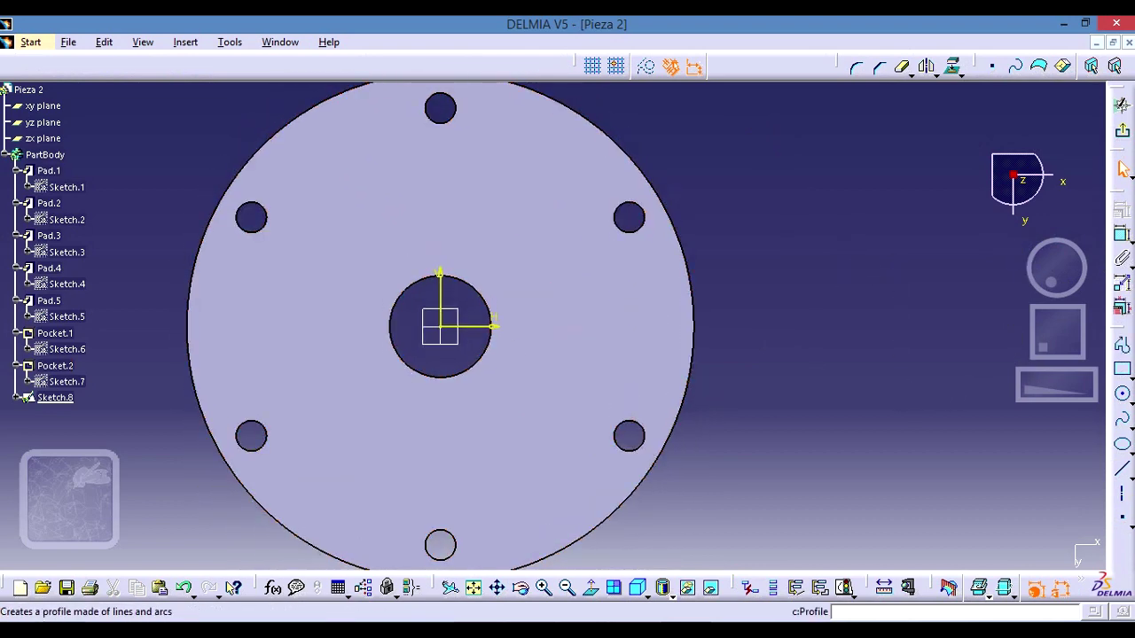
pyautogui.click(1122, 393)
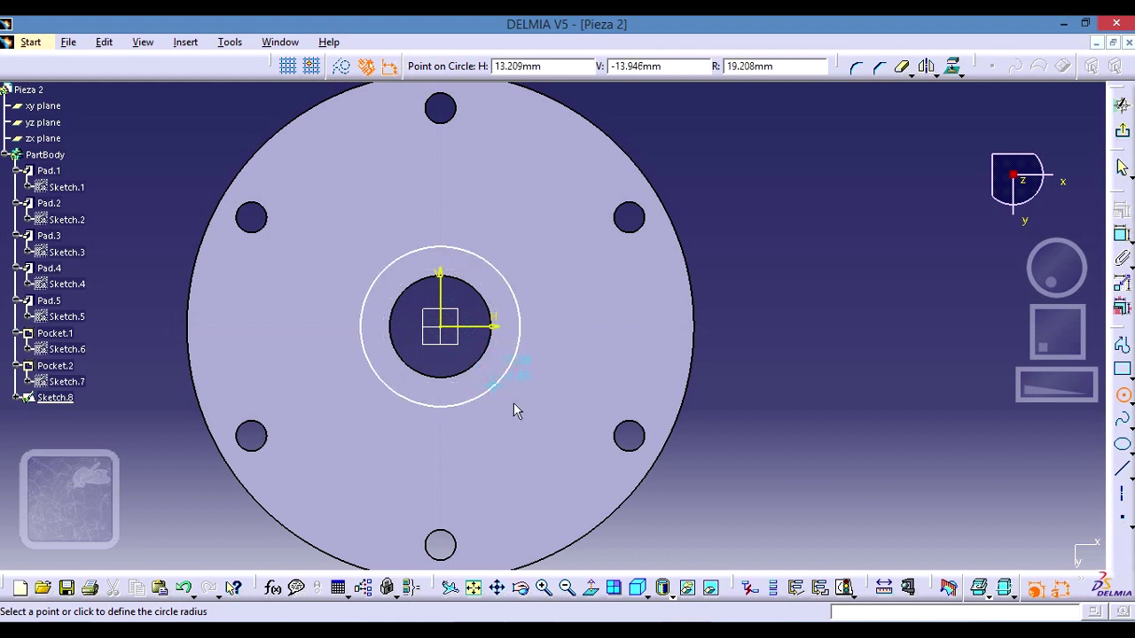
pyautogui.click(537, 426)
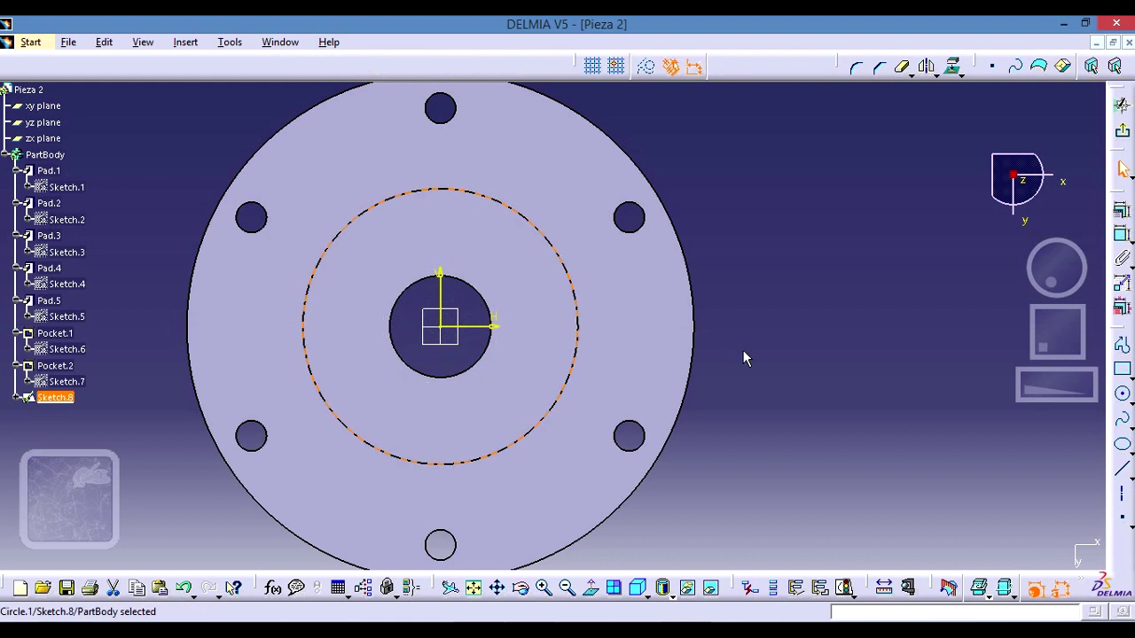
# Dimension the circle to a 44.5 mm diameter and return to the 3D part.
pyautogui.click(1124, 237)
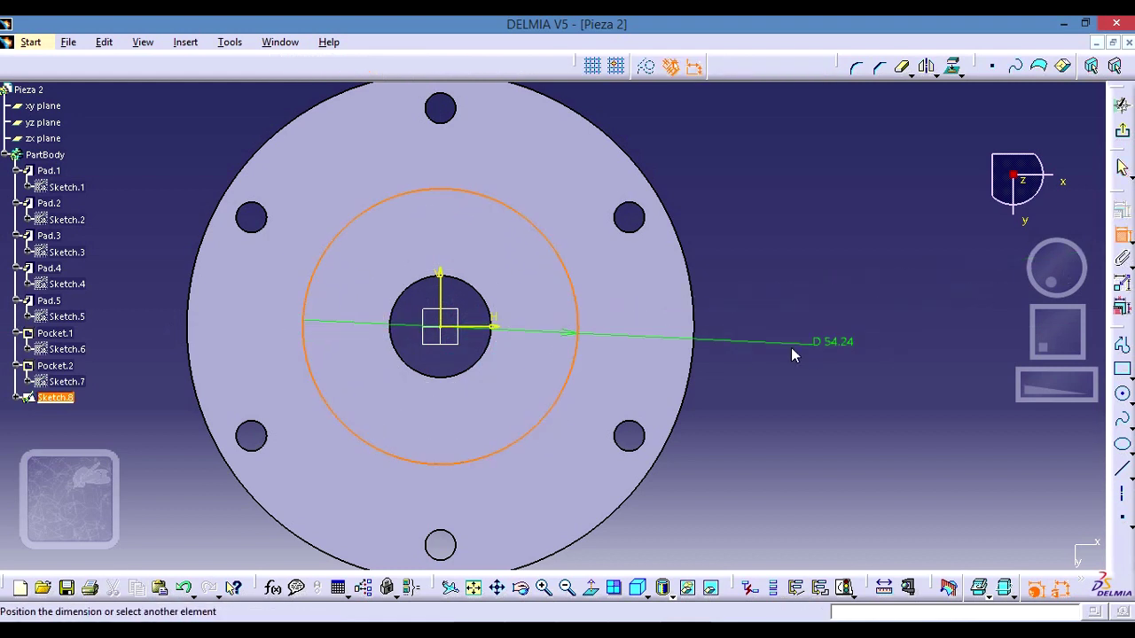
pyautogui.doubleClick(782, 343)
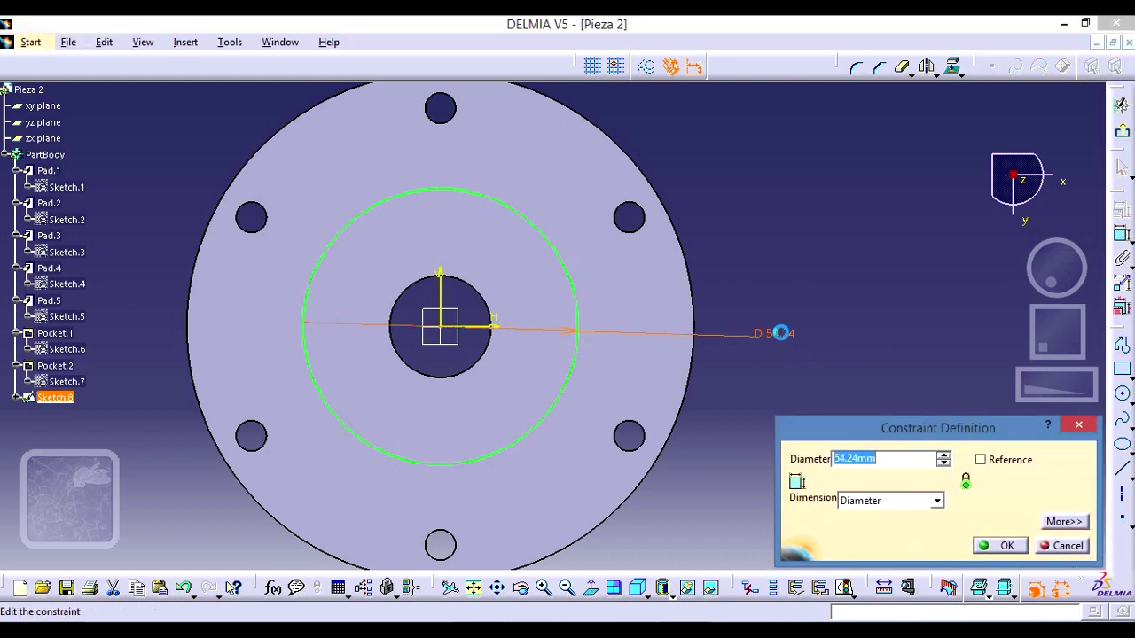
pyautogui.write('44.5')
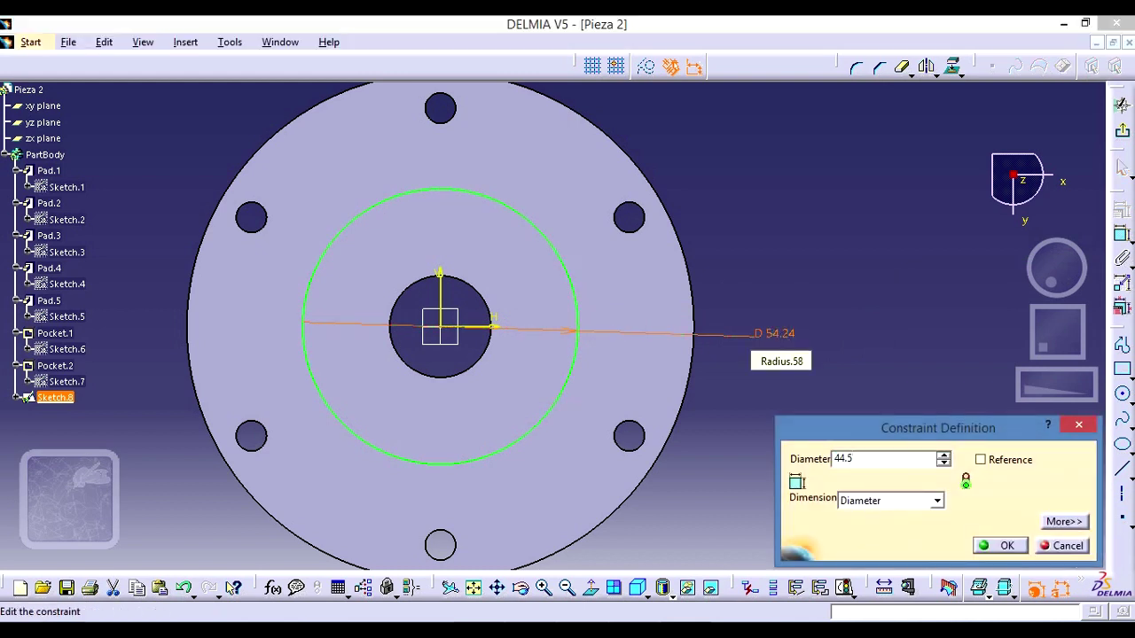
pyautogui.click(997, 545)
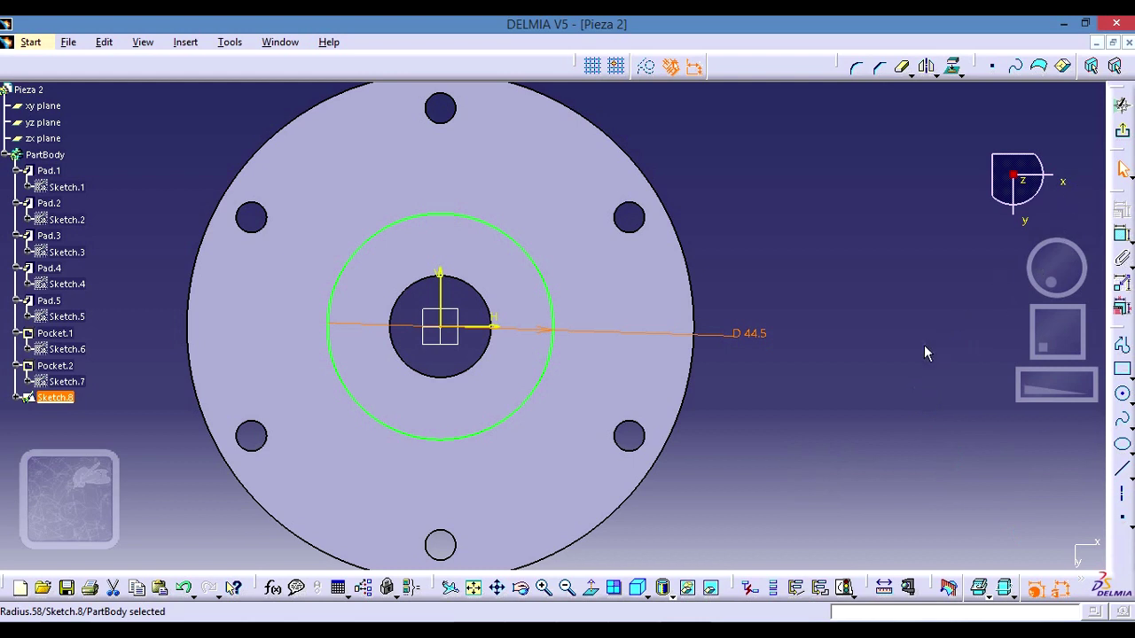
pyautogui.moveTo(927, 352); pyautogui.dragTo(957, 329, button='middle')
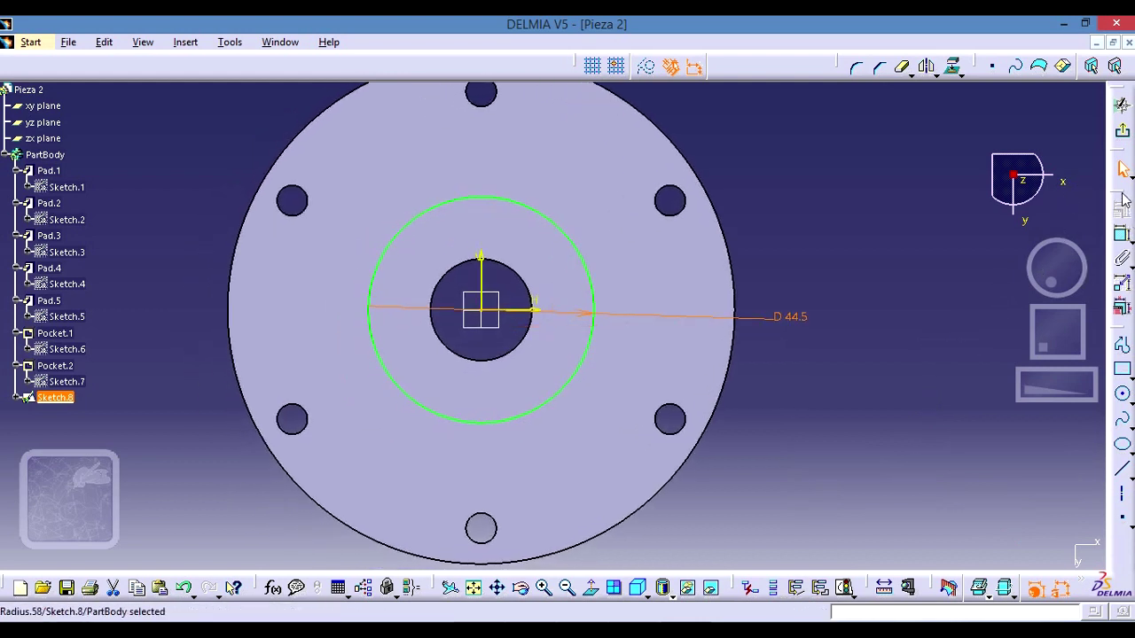
pyautogui.click(1123, 104)
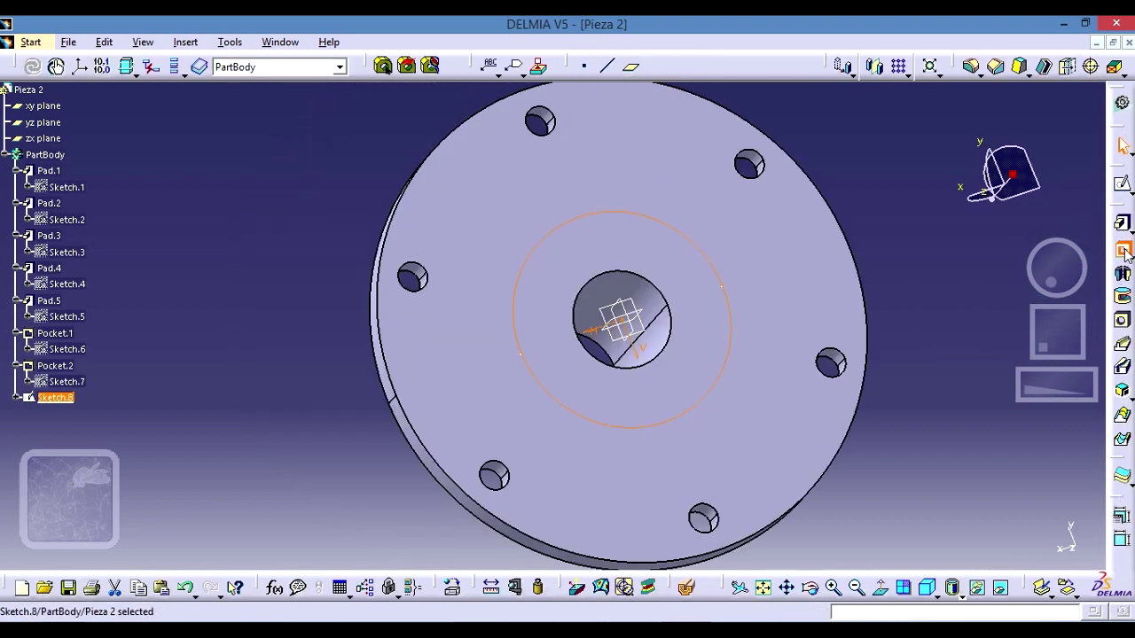
# Pocket the 44.5 mm circle with Dimension type, 9.5 mm deep, as the counterbore.
pyautogui.click(1122, 250)
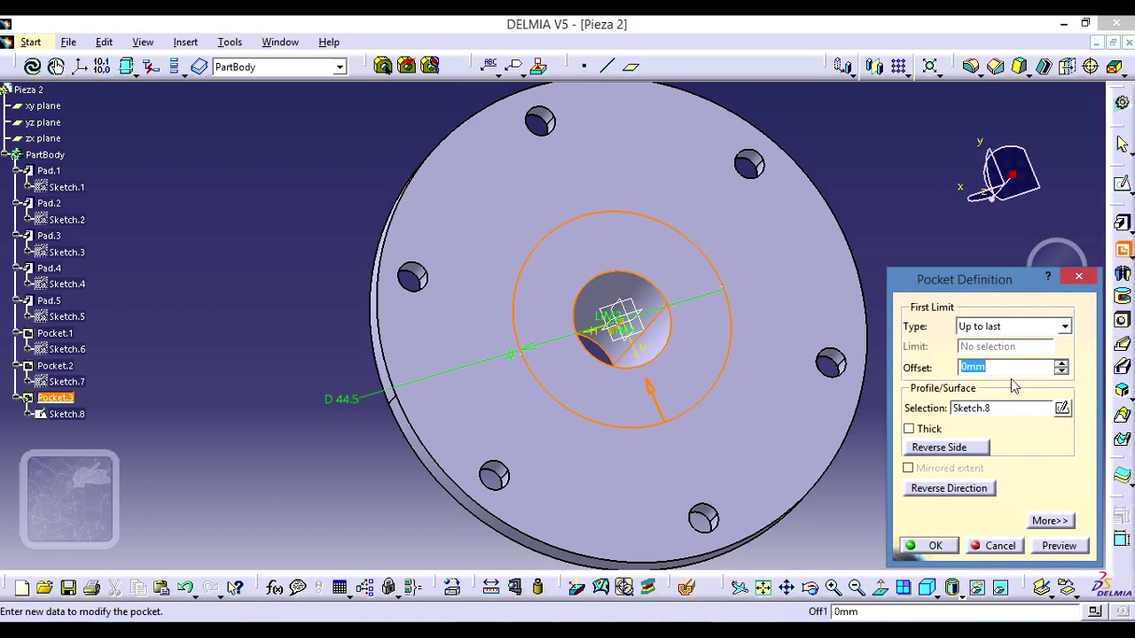
pyautogui.click(1065, 327)
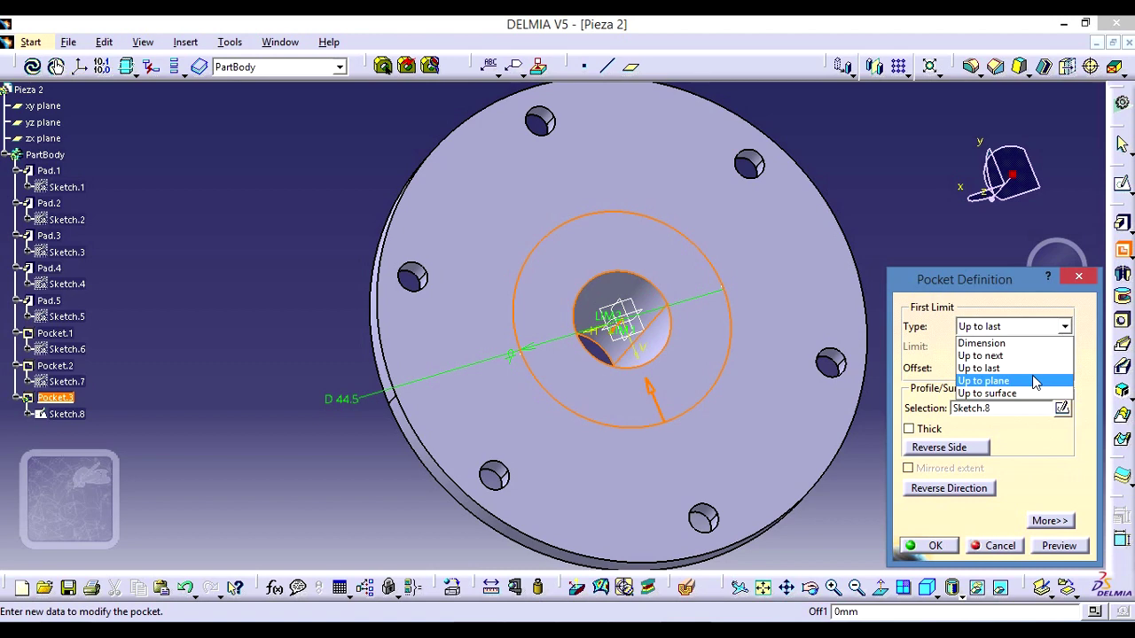
pyautogui.click(1029, 343)
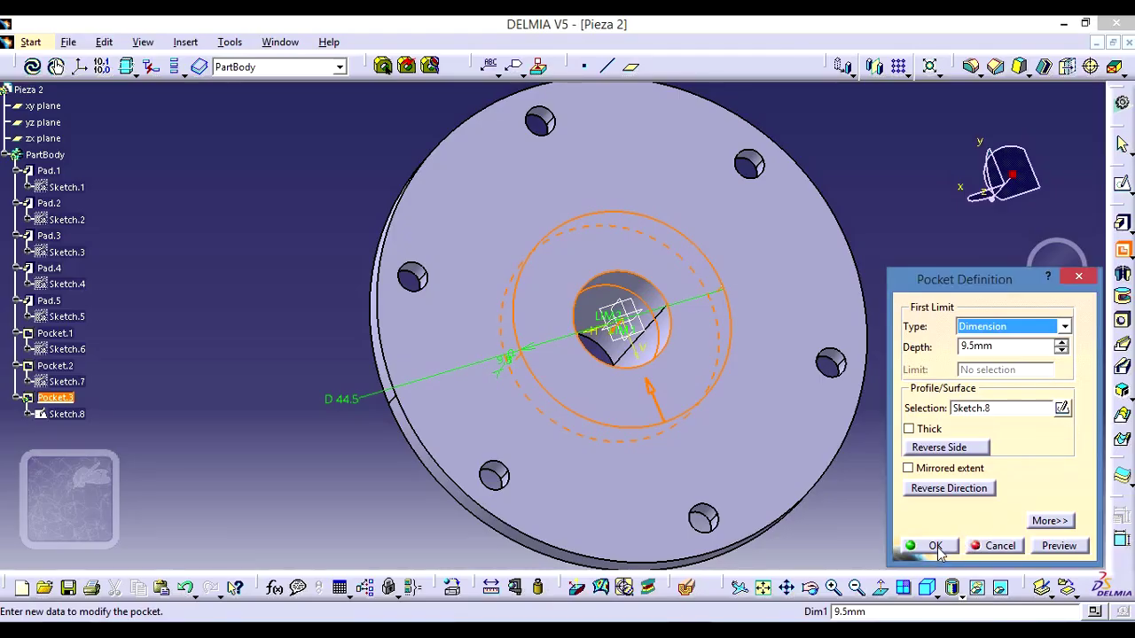
pyautogui.click(936, 546)
pyautogui.moveTo(867, 158)
pyautogui.mouseDown(button='middle')
pyautogui.moveTo(771, 453)
pyautogui.moveTo(631, 187)
pyautogui.mouseUp(button='middle')
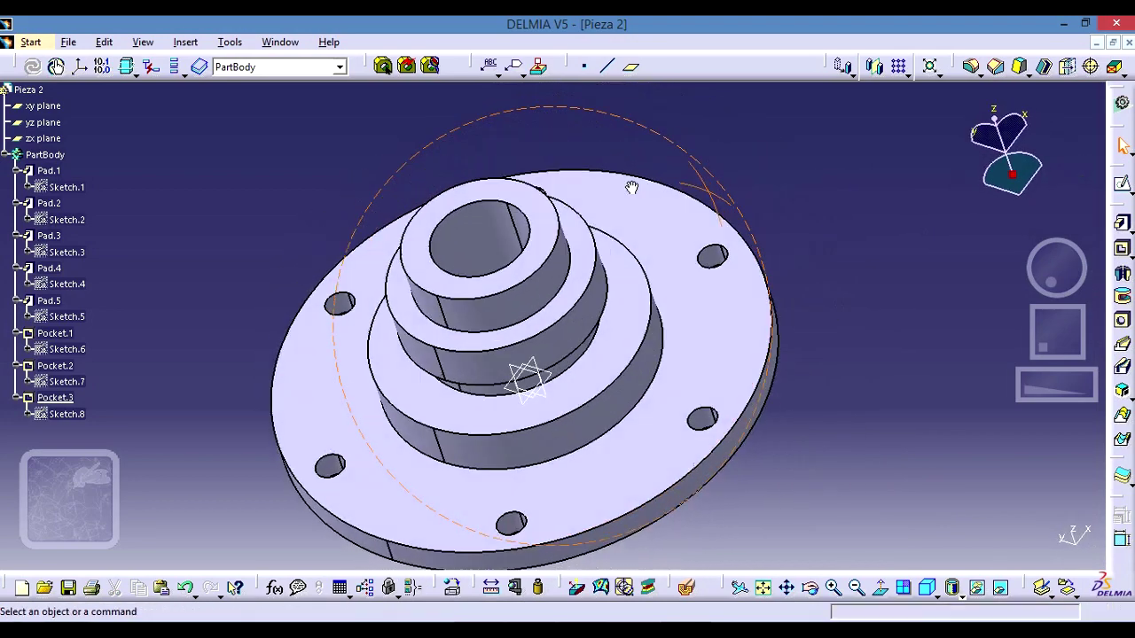
pyautogui.moveTo(919, 387); pyautogui.dragTo(952, 317, button='middle')
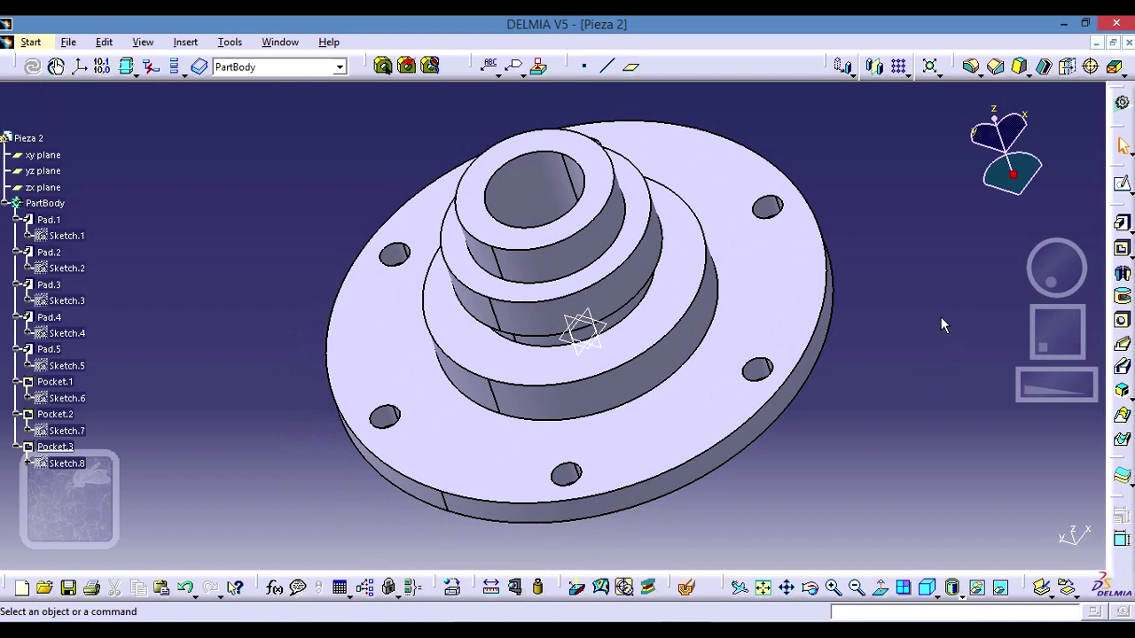
pyautogui.click(634, 619)
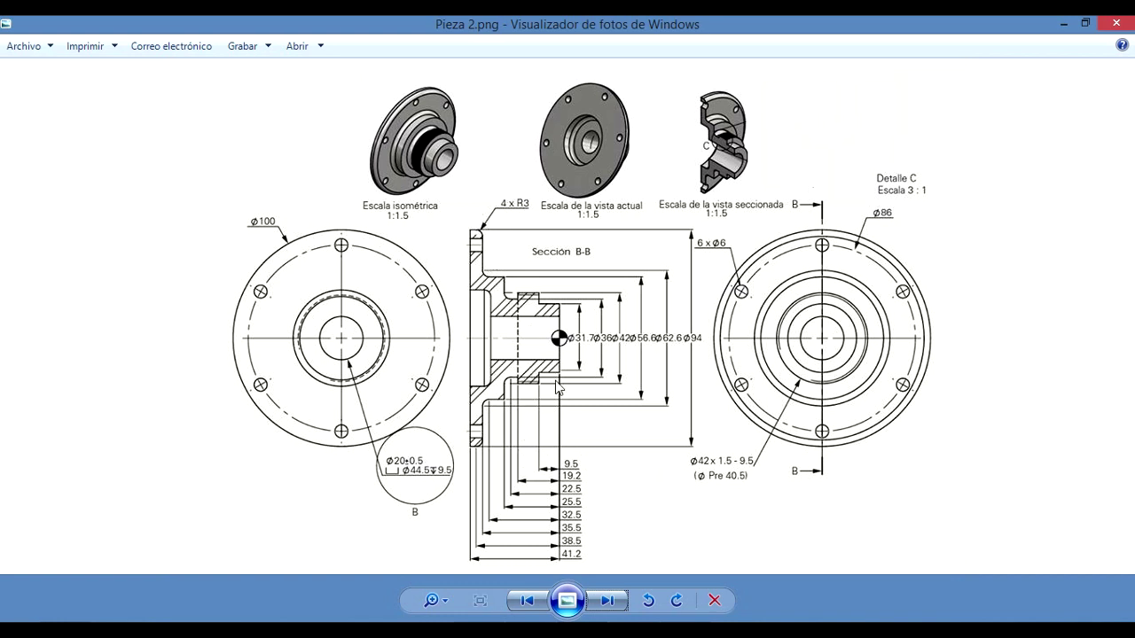
pyautogui.hotkey('alt', 'Tab')
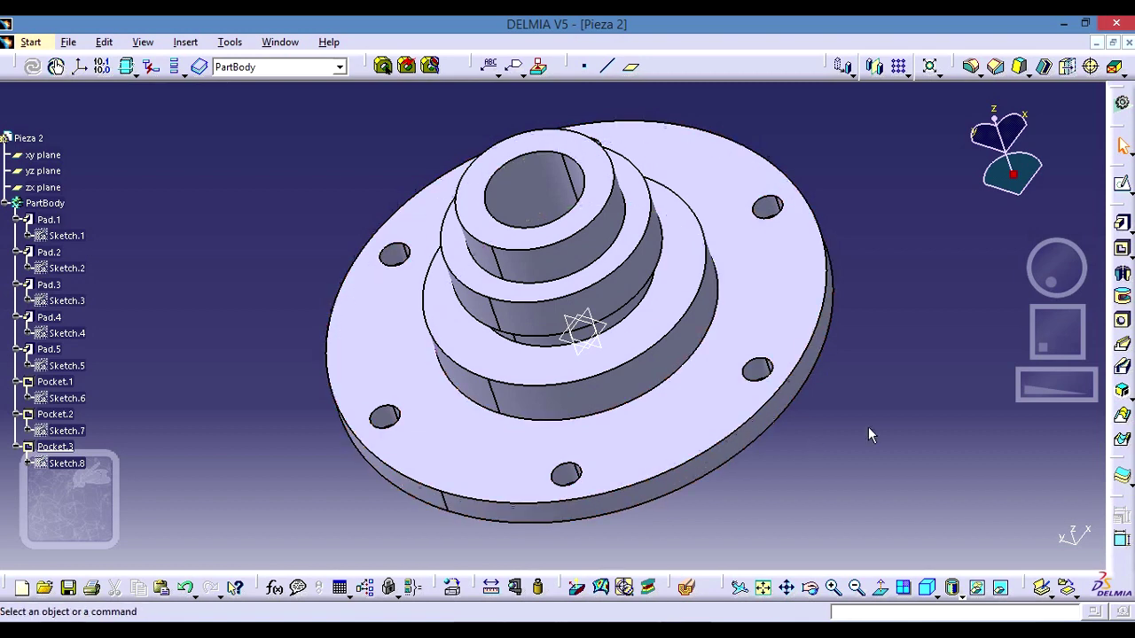
# Select the flange's outer rim edge and reposition the Dress-Up Features toolbar.
pyautogui.click(716, 457)
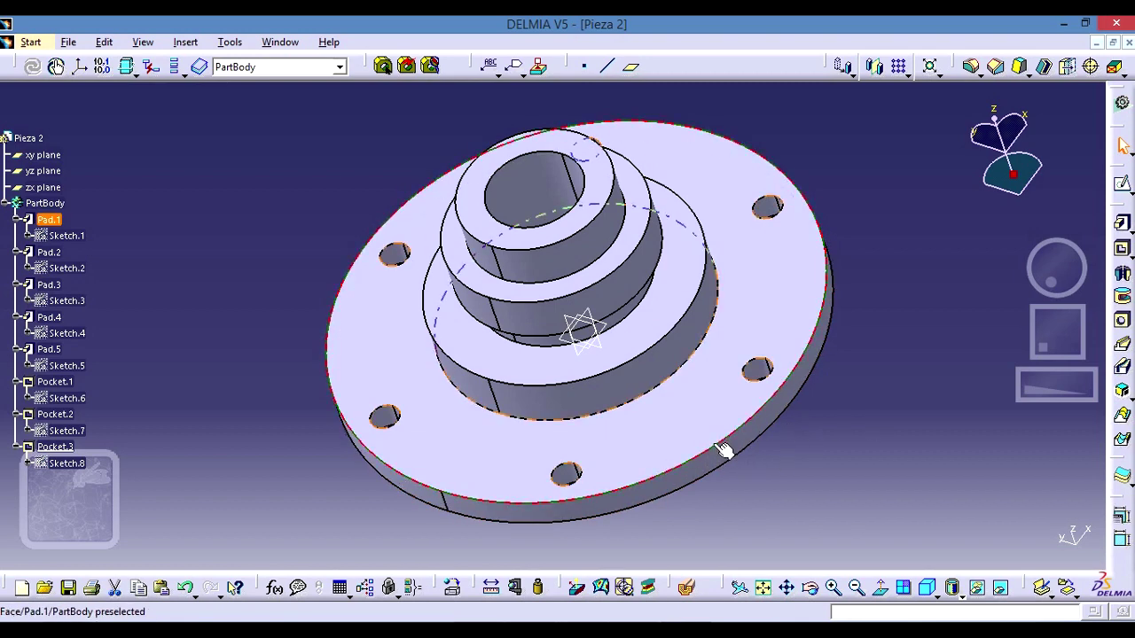
pyautogui.click(829, 466)
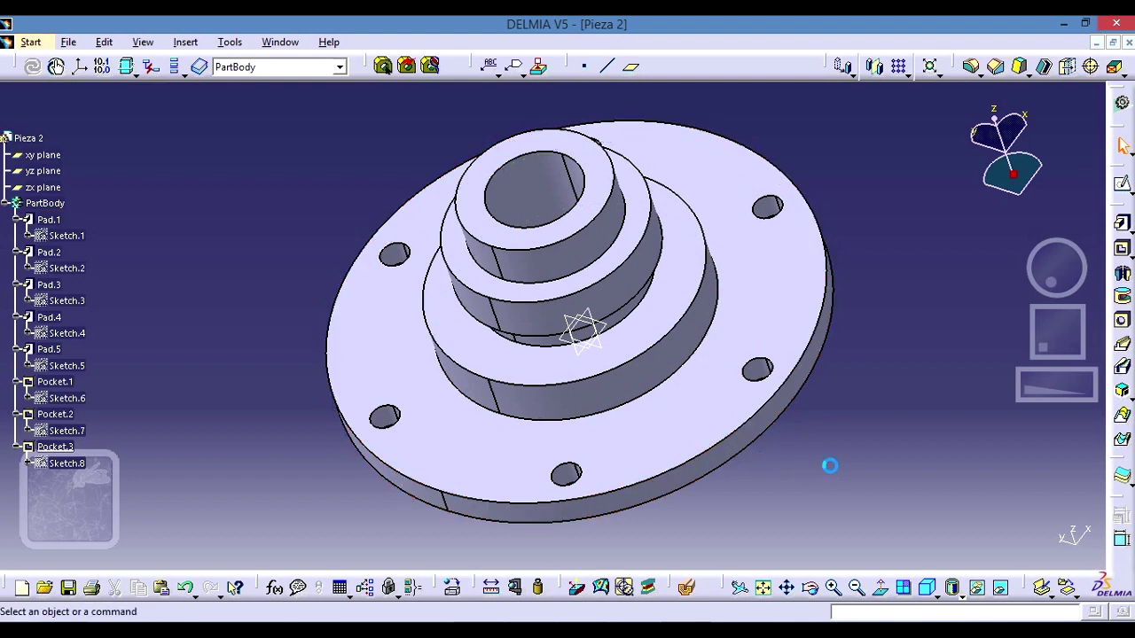
pyautogui.click(723, 447)
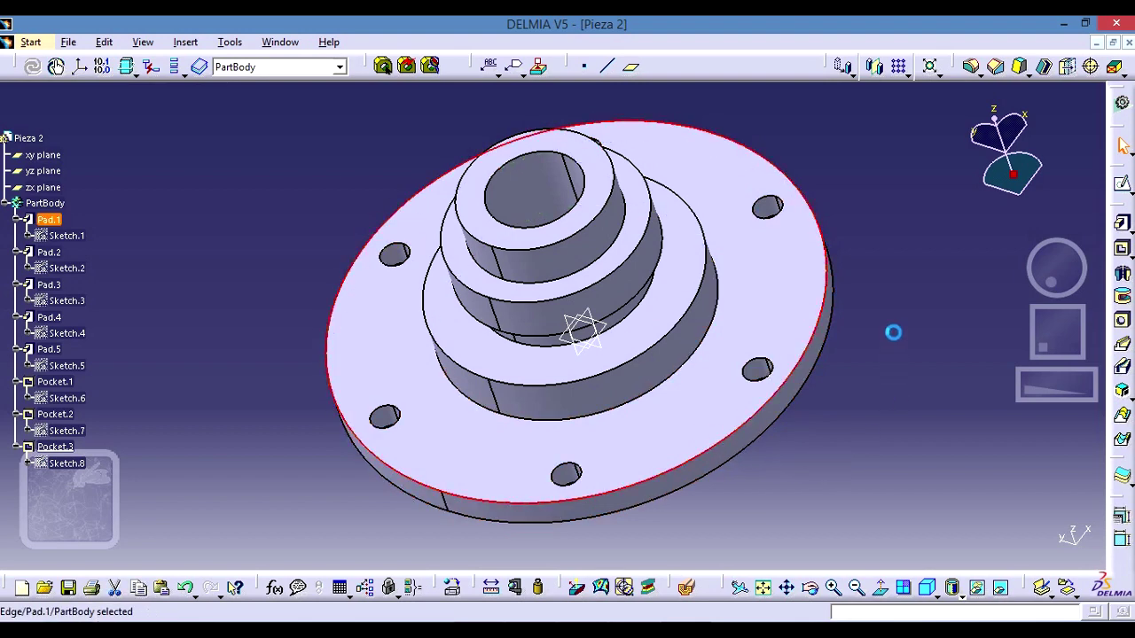
pyautogui.click(972, 68)
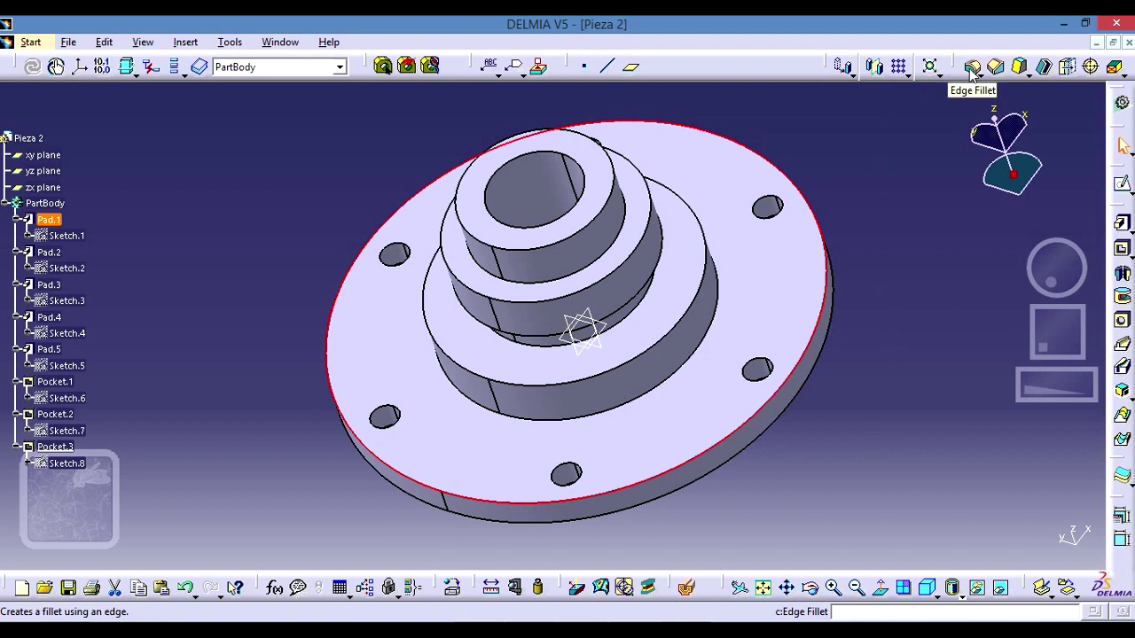
pyautogui.click(974, 70)
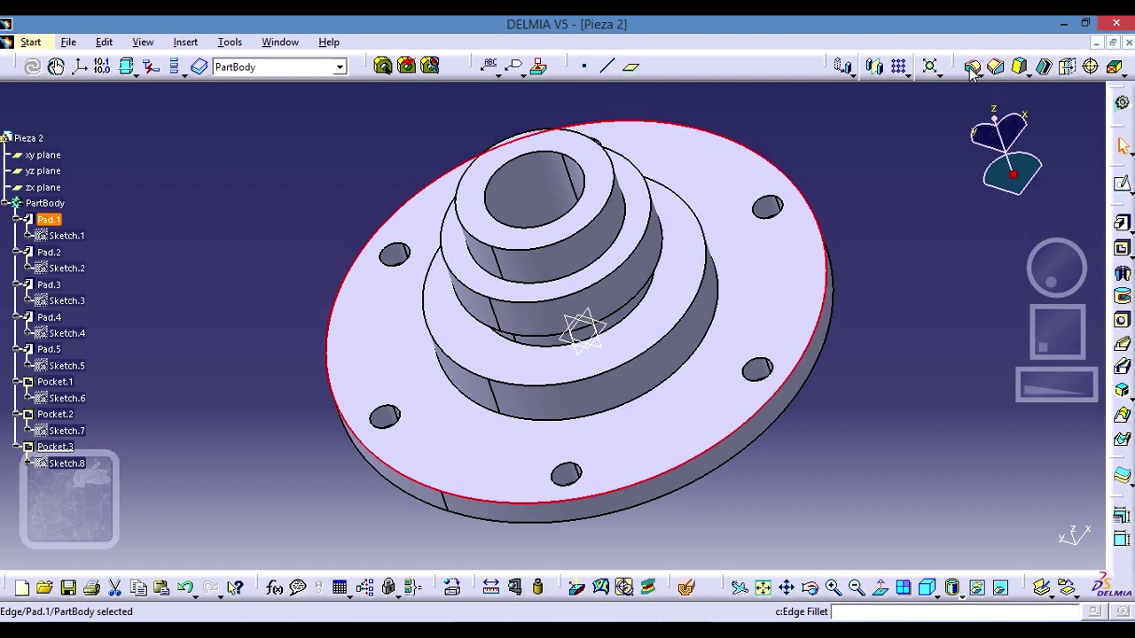
pyautogui.moveTo(960, 59); pyautogui.dragTo(897, 103)
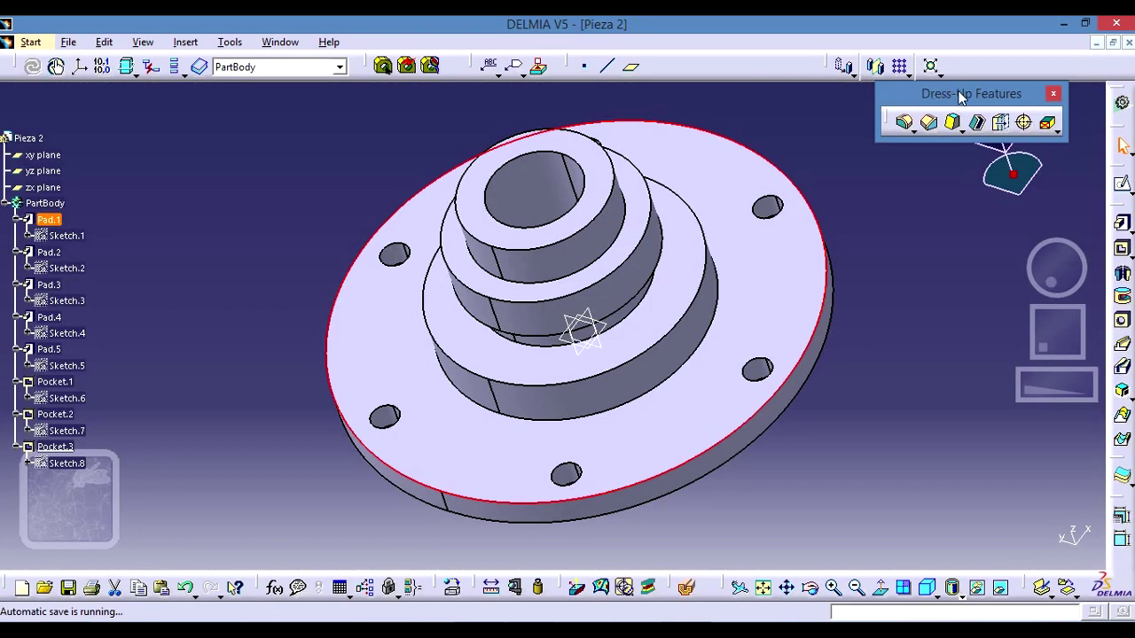
pyautogui.moveTo(913, 96)
pyautogui.mouseDown()
pyautogui.moveTo(973, 71)
pyautogui.moveTo(970, 53)
pyautogui.mouseUp()
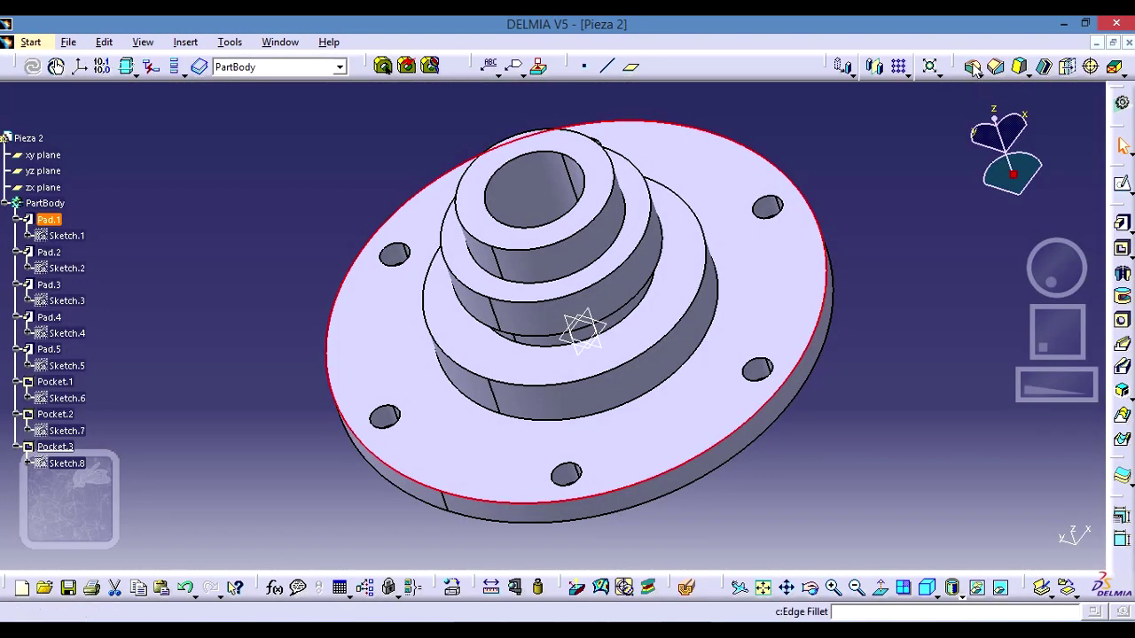
# Apply a 3 mm Edge Fillet to the flange's outer rim edge.
pyautogui.click(973, 69)
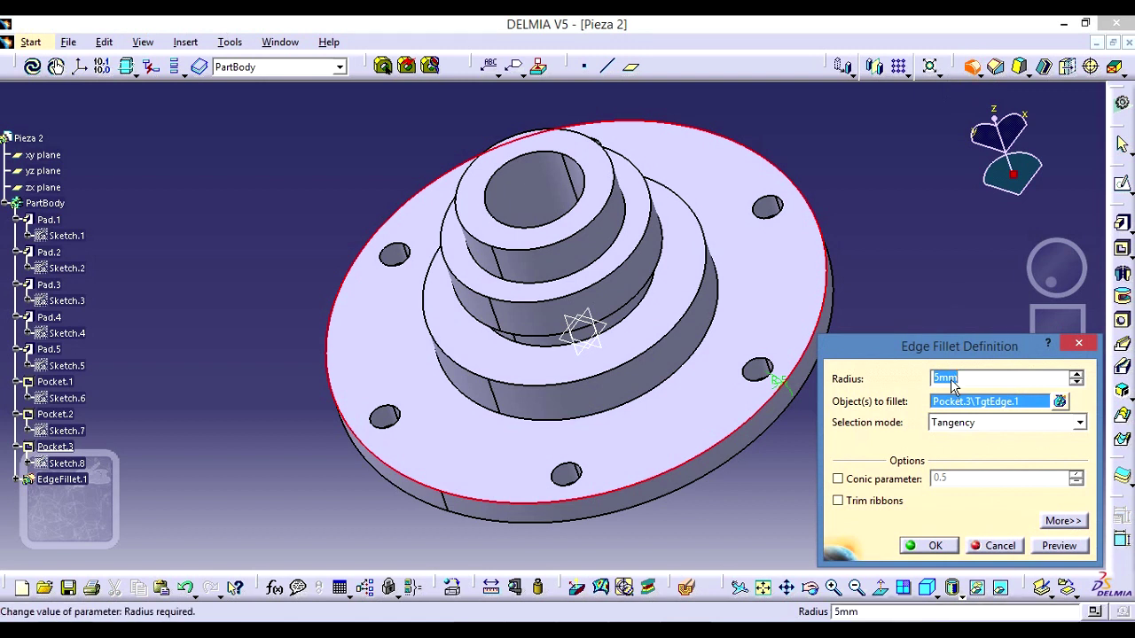
pyautogui.write('3')
pyautogui.press('Return')
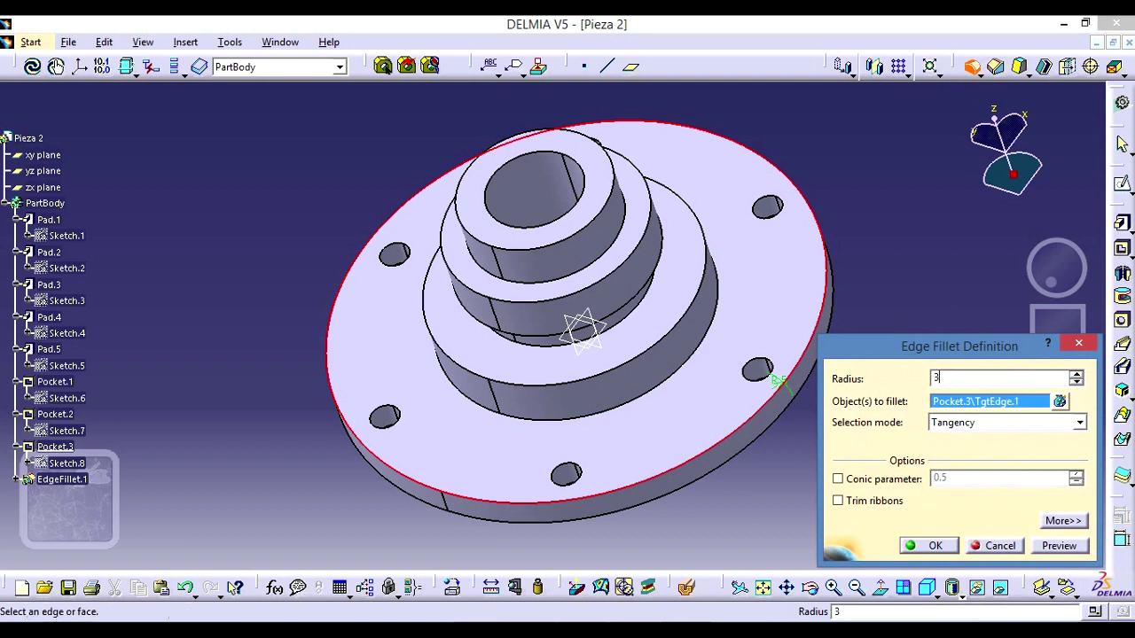
pyautogui.click(934, 547)
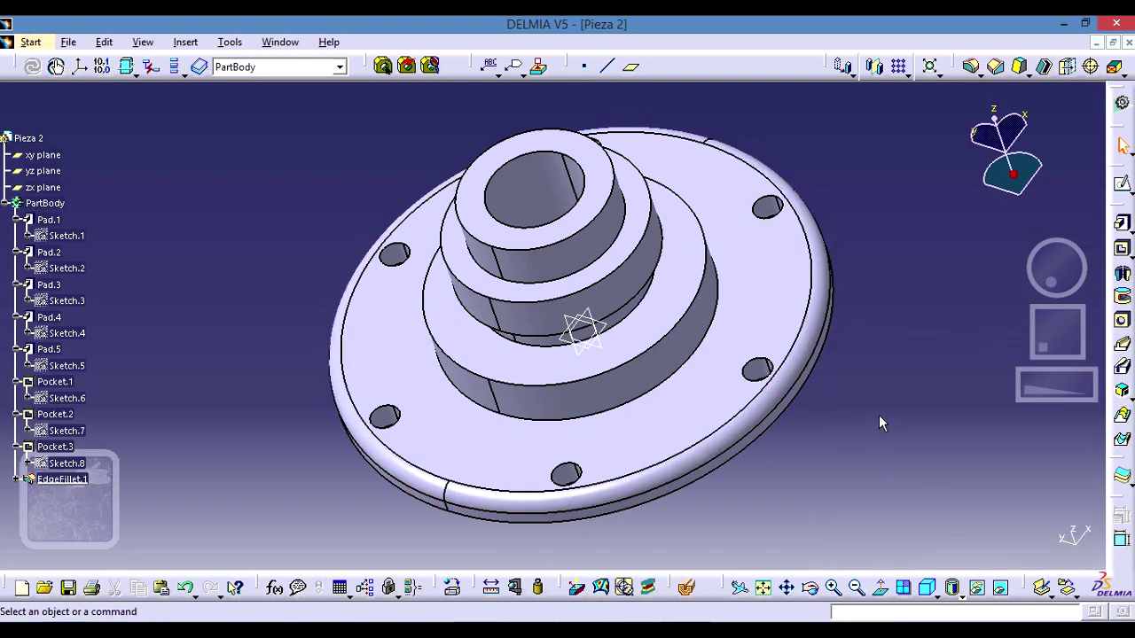
pyautogui.hotkey('alt', 'Tab')
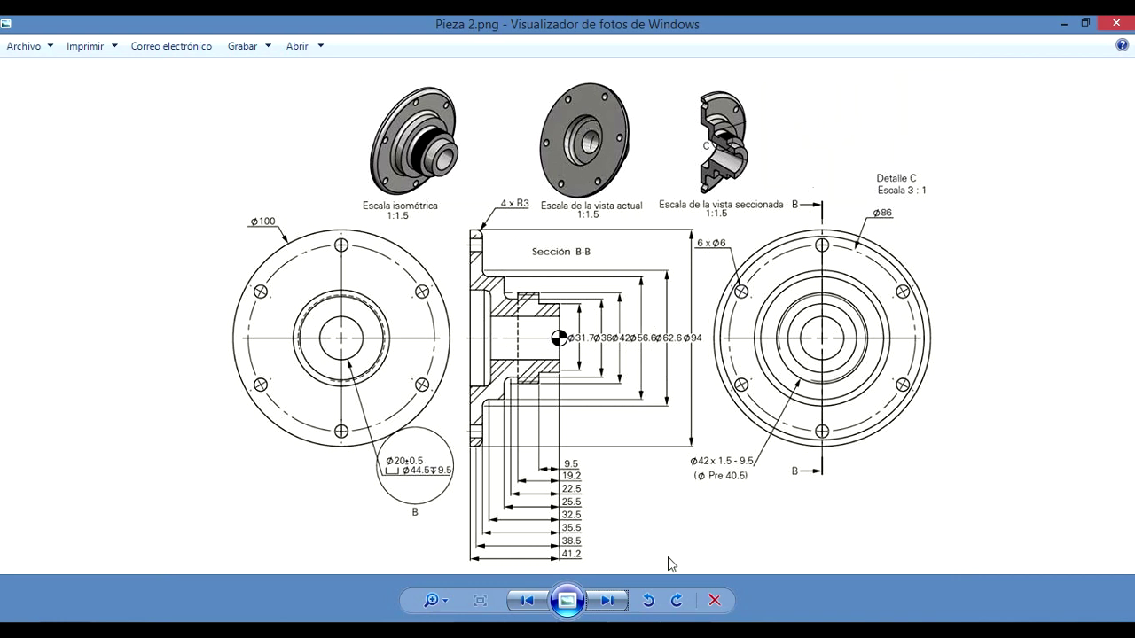
# Switch from the Pieza 2.png drawing back to the DELMIA part model.
pyautogui.hotkey('alt', 'Tab')
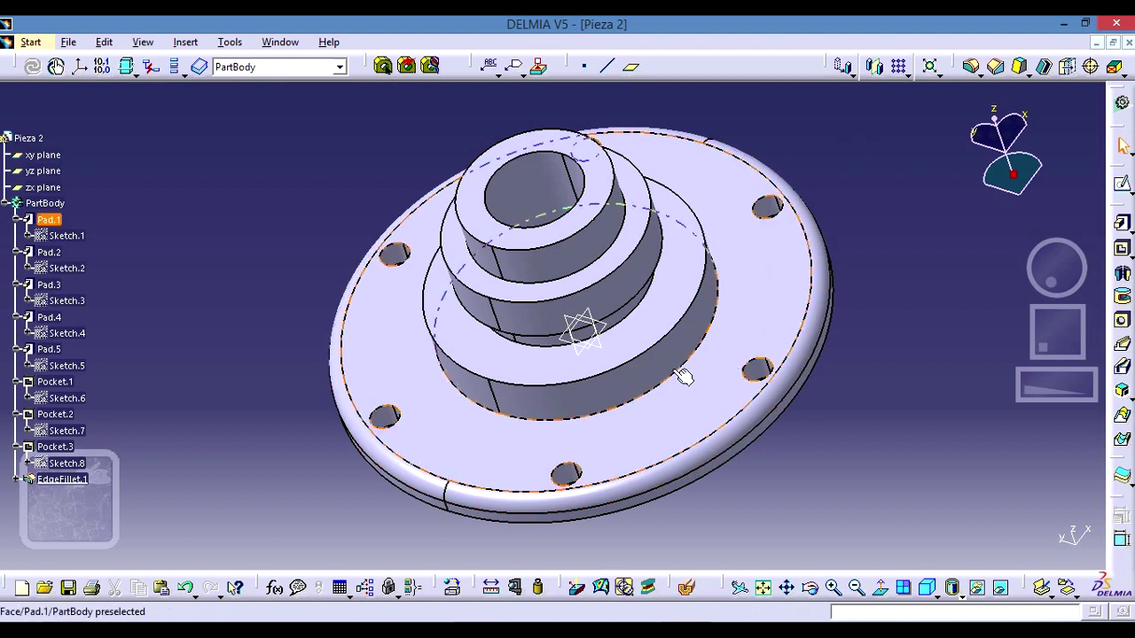
# Fillet the lower and middle hub step edges with 3 mm radius.
pyautogui.click(974, 69)
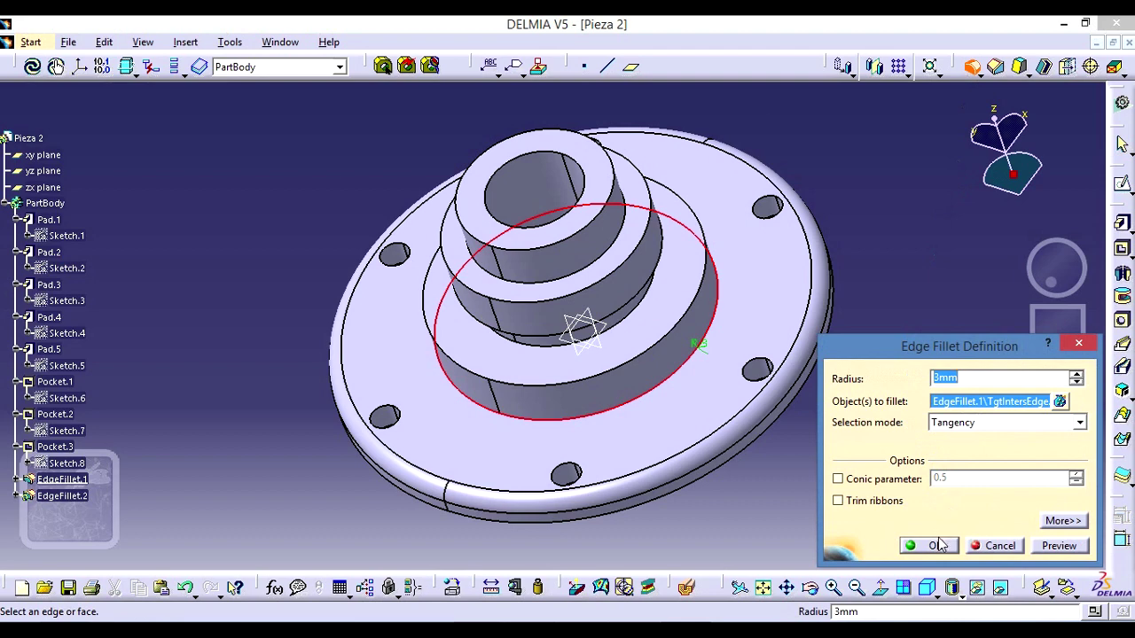
pyautogui.click(933, 546)
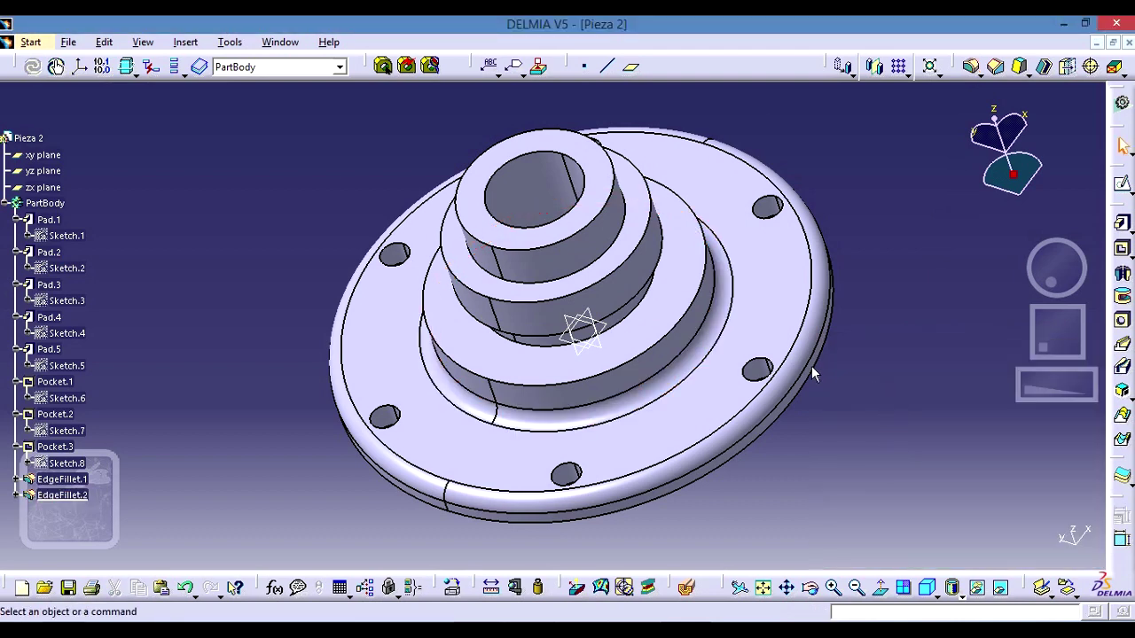
pyautogui.middleClick(878, 320)
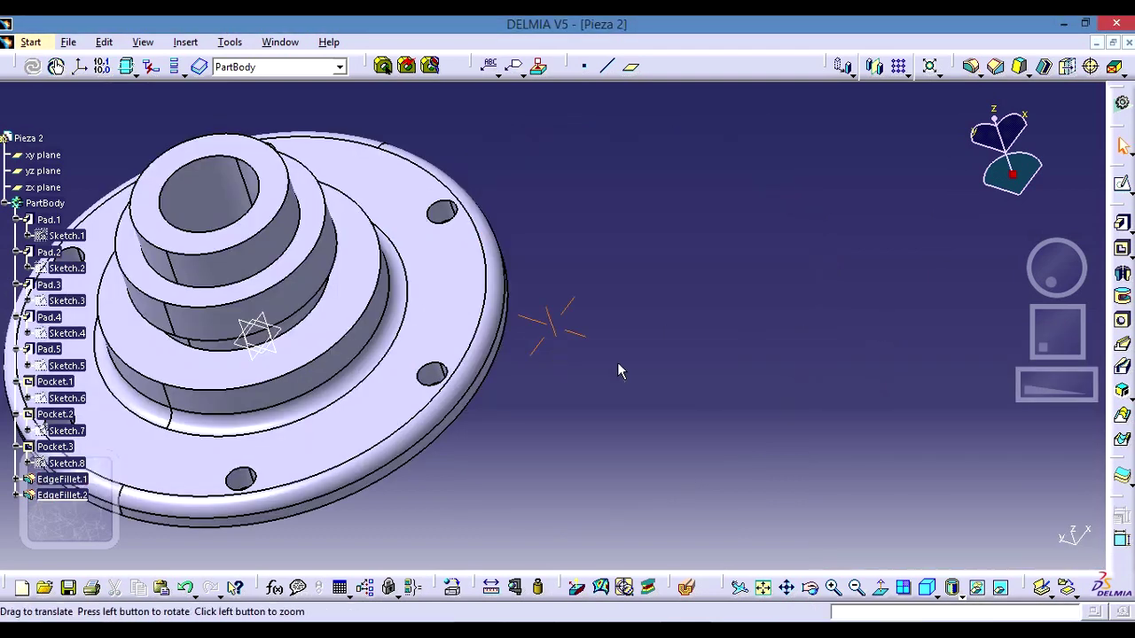
pyautogui.moveTo(555, 355); pyautogui.dragTo(876, 347, button='middle')
pyautogui.click(637, 326)
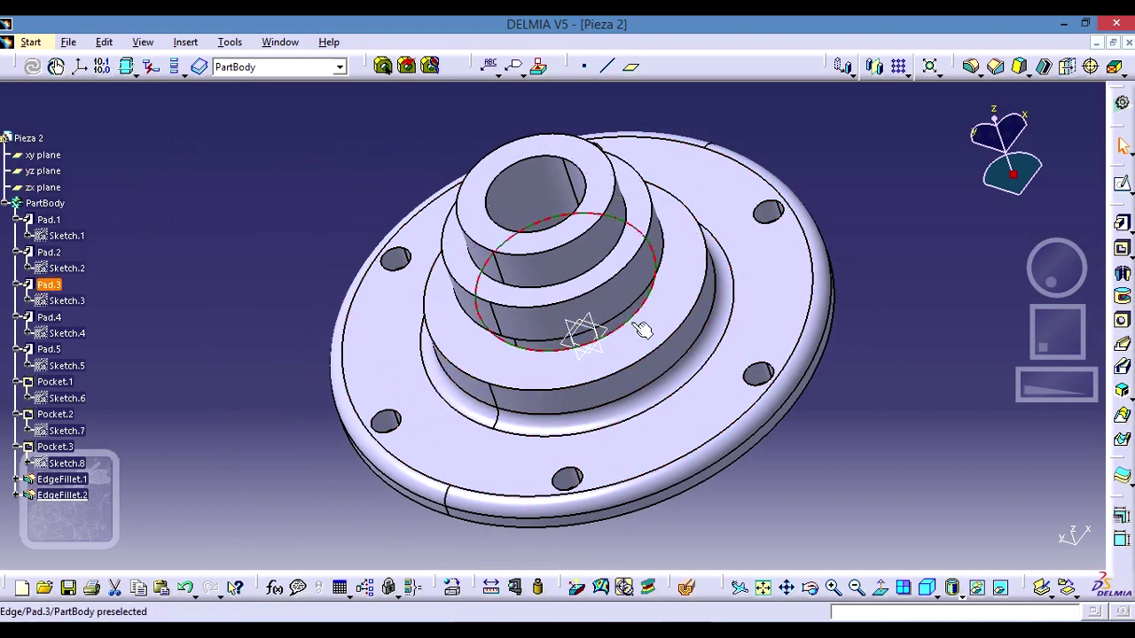
pyautogui.click(971, 66)
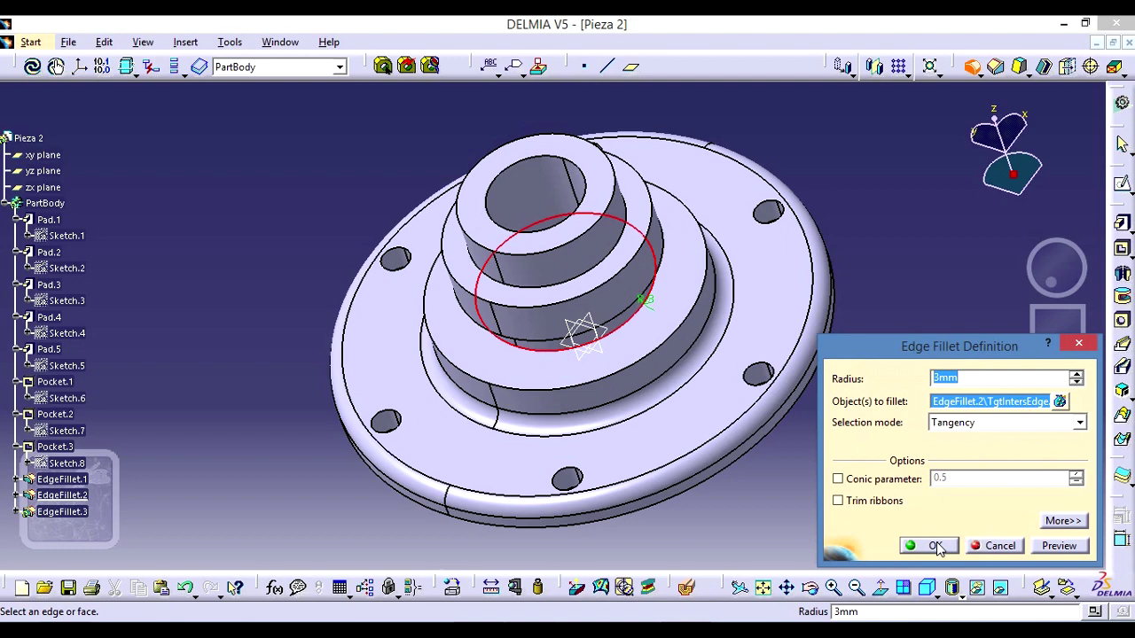
pyautogui.click(938, 547)
# On the back face, fillet the counterbore's circular edge at 3 mm.
pyautogui.moveTo(861, 436)
pyautogui.mouseDown(button='middle')
pyautogui.moveTo(814, 402)
pyautogui.moveTo(648, 346)
pyautogui.moveTo(602, 313)
pyautogui.moveTo(405, 269)
pyautogui.mouseUp(button='middle')
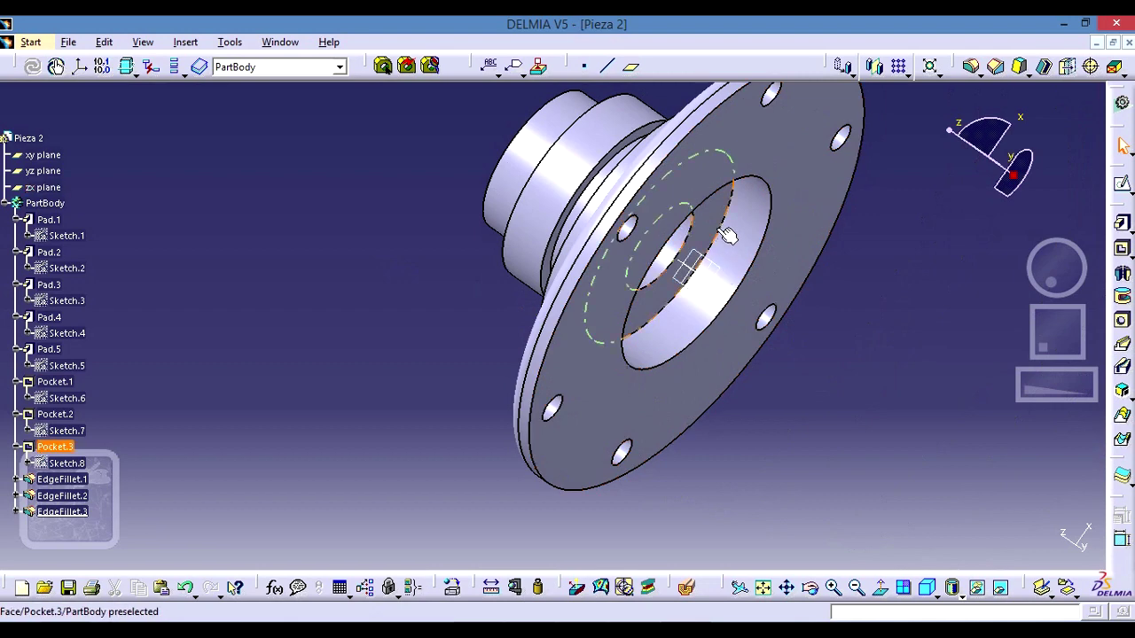
pyautogui.click(725, 233)
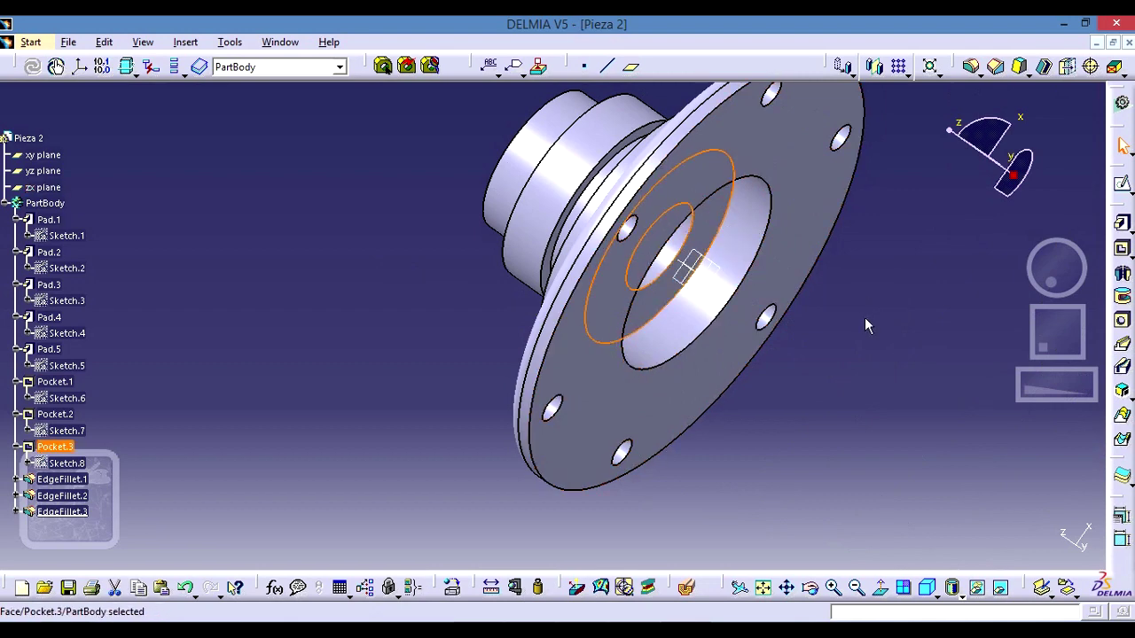
pyautogui.click(891, 279)
pyautogui.click(717, 230)
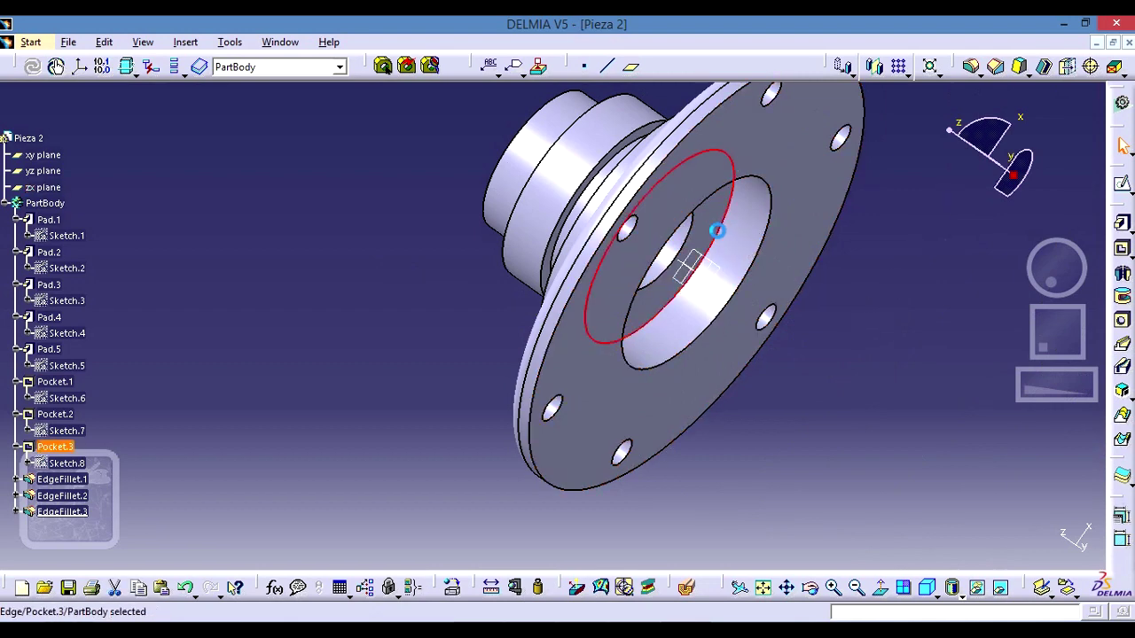
pyautogui.click(972, 67)
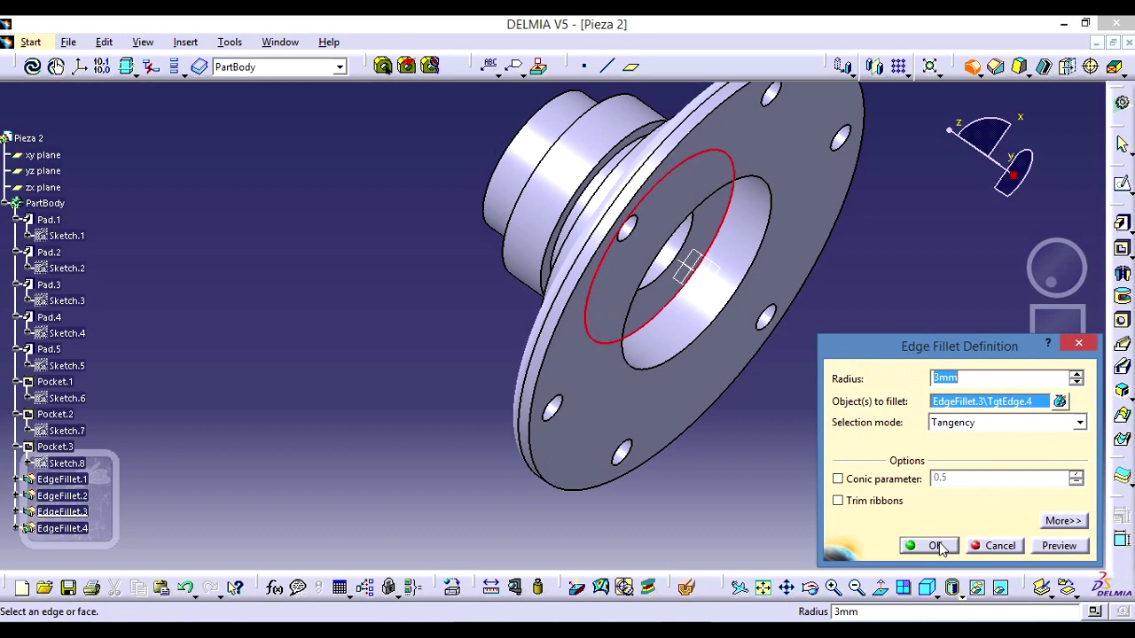
pyautogui.click(935, 545)
pyautogui.moveTo(852, 345); pyautogui.dragTo(594, 329, button='middle')
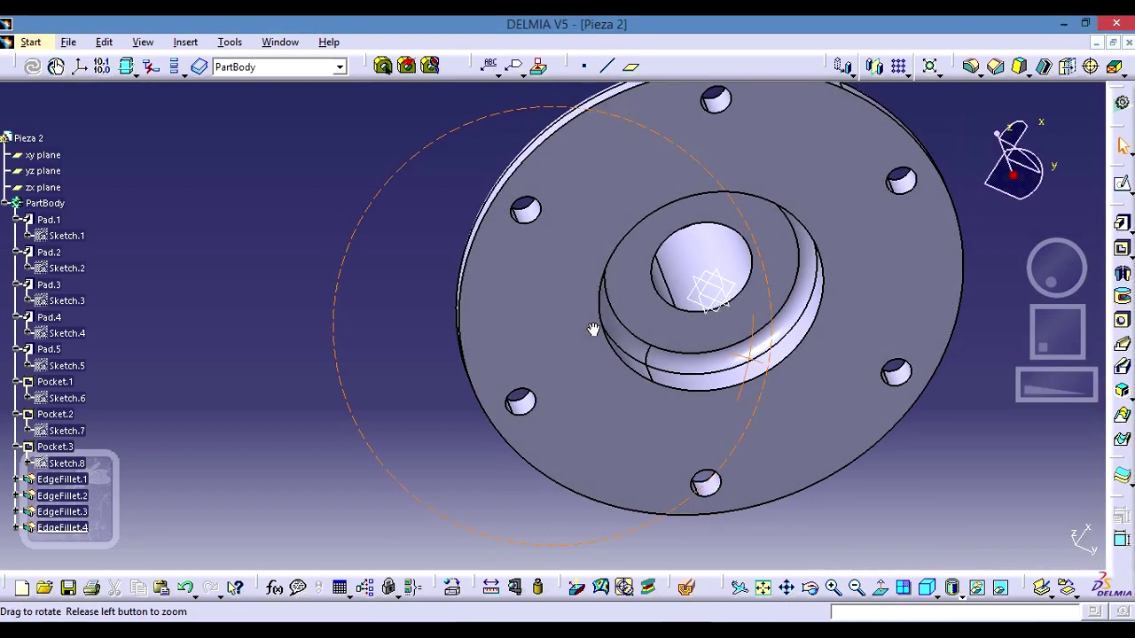
pyautogui.moveTo(593, 330); pyautogui.dragTo(784, 314, button='middle')
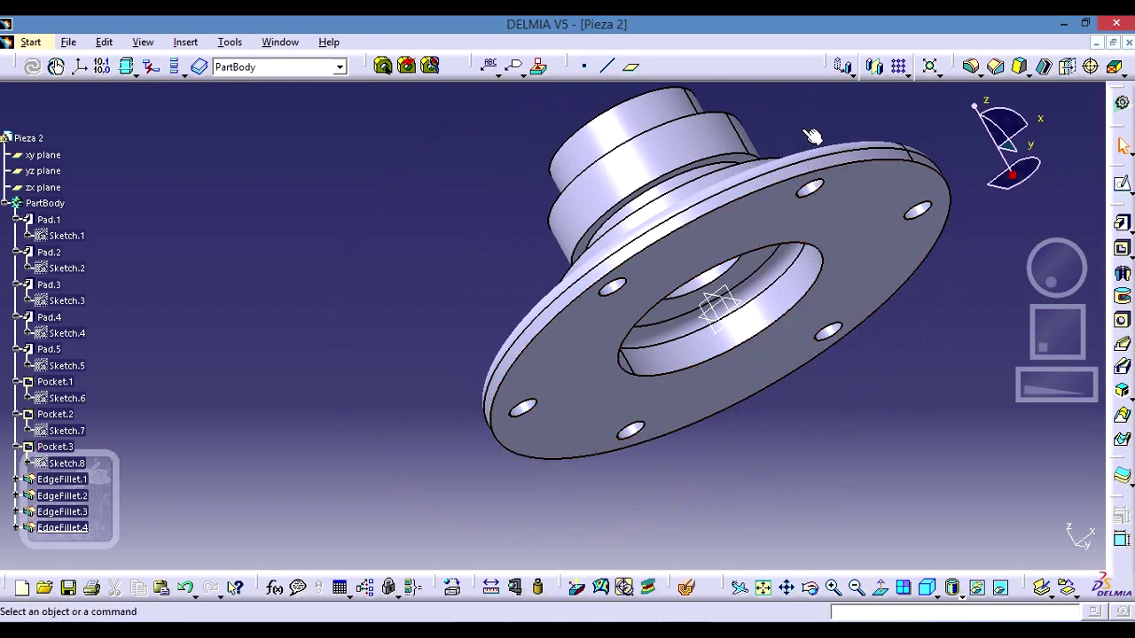
pyautogui.moveTo(812, 136)
pyautogui.mouseDown(button='middle')
pyautogui.moveTo(830, 356)
pyautogui.moveTo(550, 267)
pyautogui.mouseUp(button='middle')
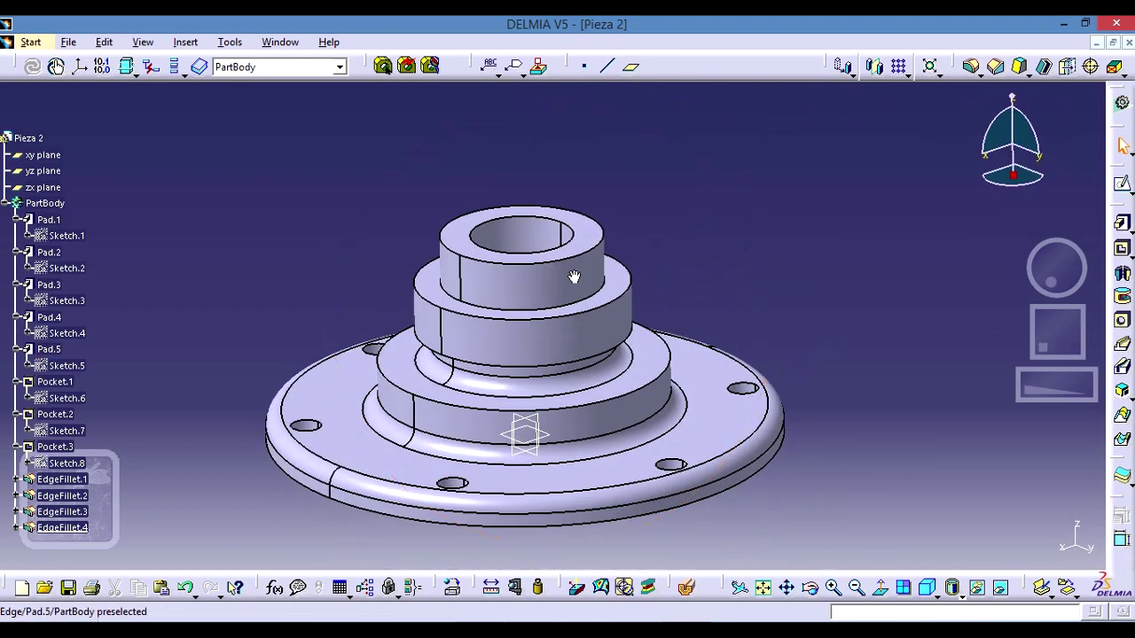
pyautogui.moveTo(549, 266); pyautogui.dragTo(823, 286, button='middle')
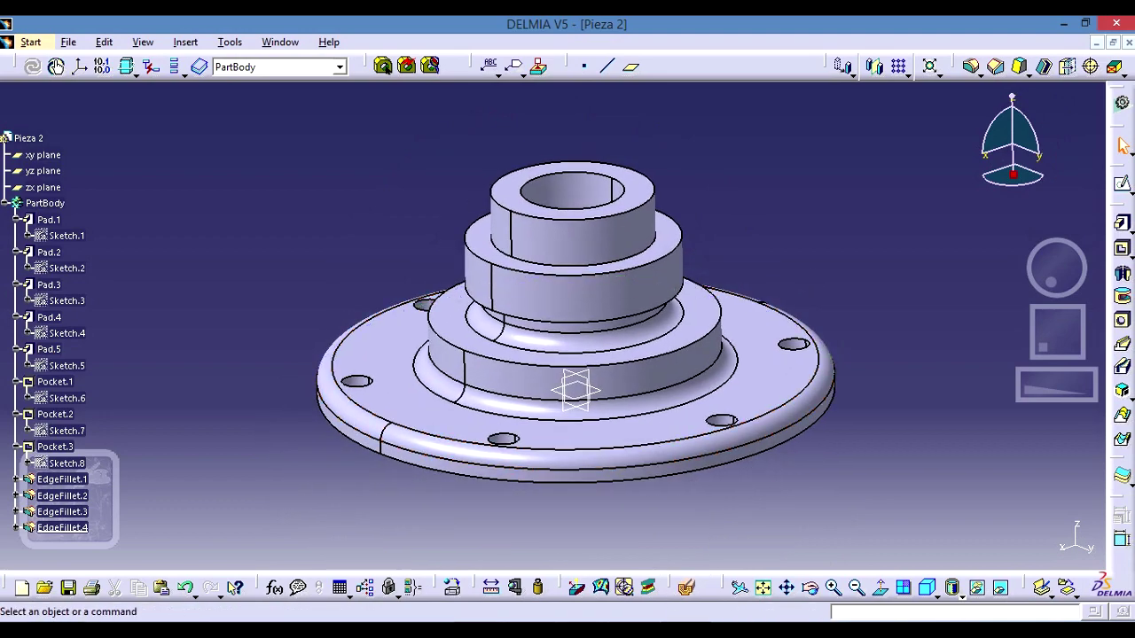
pyautogui.hotkey('alt', 'Tab')
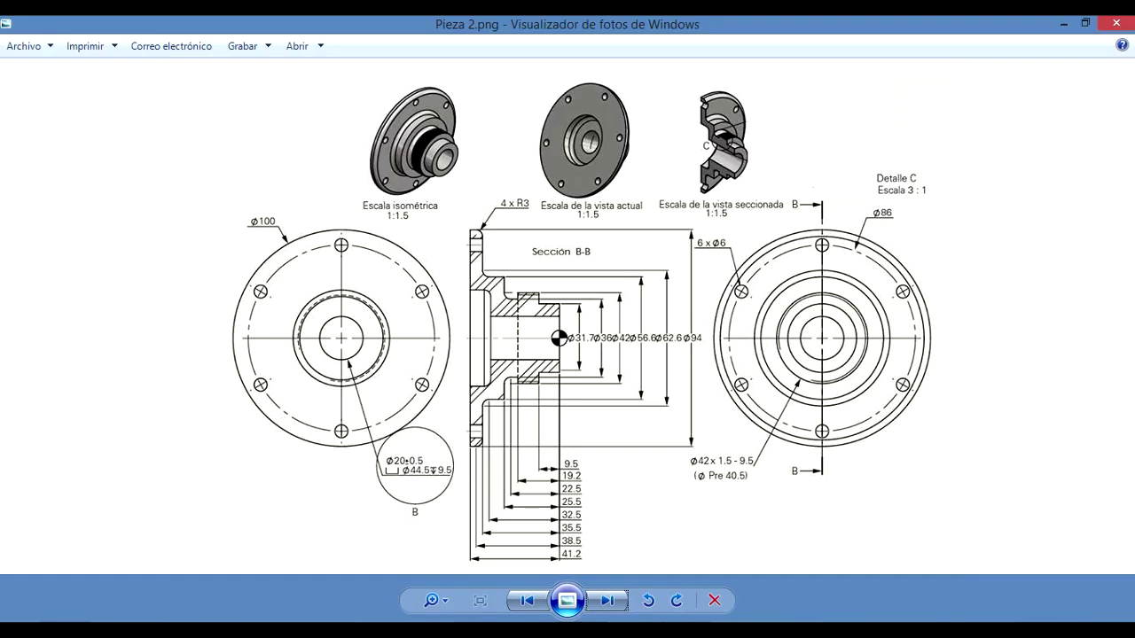
pyautogui.hotkey('alt', 'Tab')
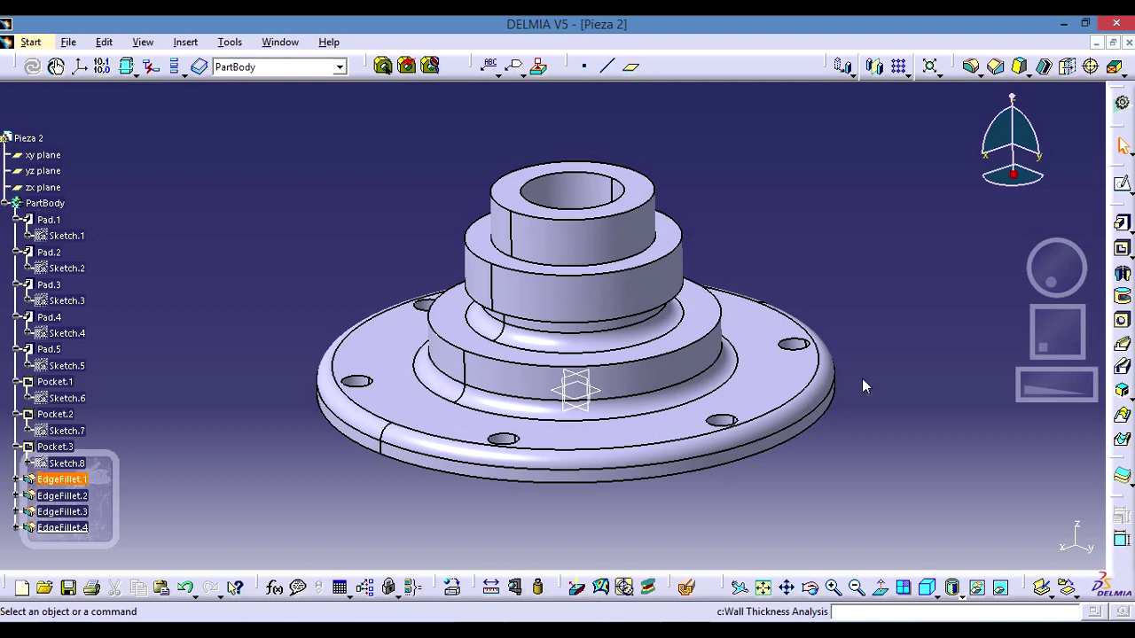
pyautogui.moveTo(298, 242)
pyautogui.mouseDown(button='middle')
pyautogui.moveTo(309, 306)
pyautogui.moveTo(331, 329)
pyautogui.mouseUp(button='middle')
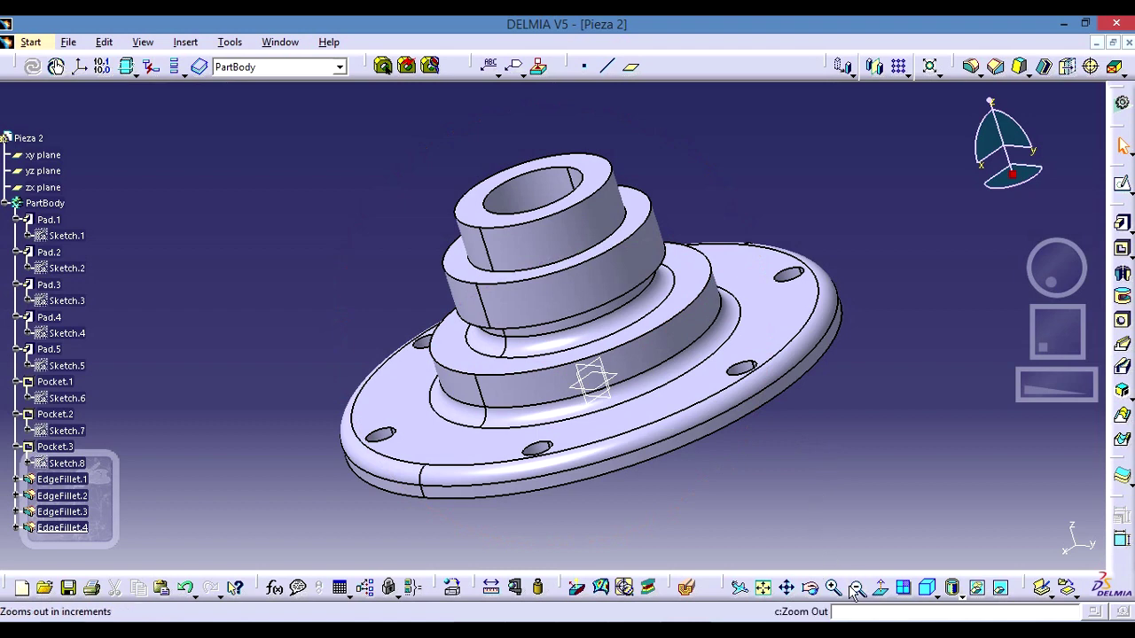
pyautogui.click(927, 588)
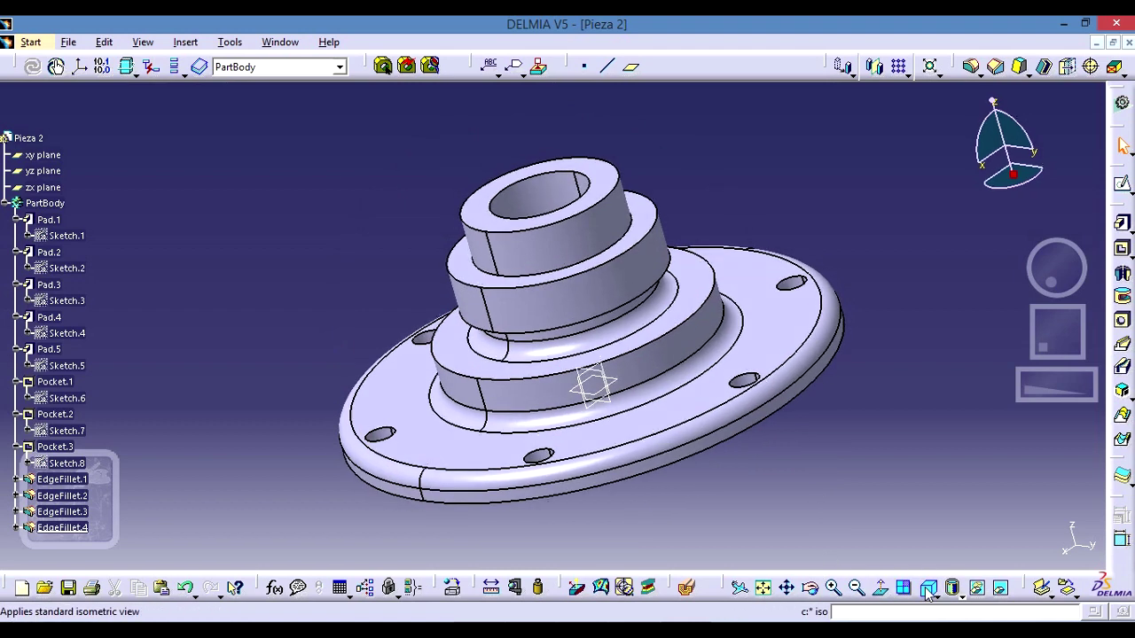
pyautogui.moveTo(922, 479); pyautogui.dragTo(903, 435, button='middle')
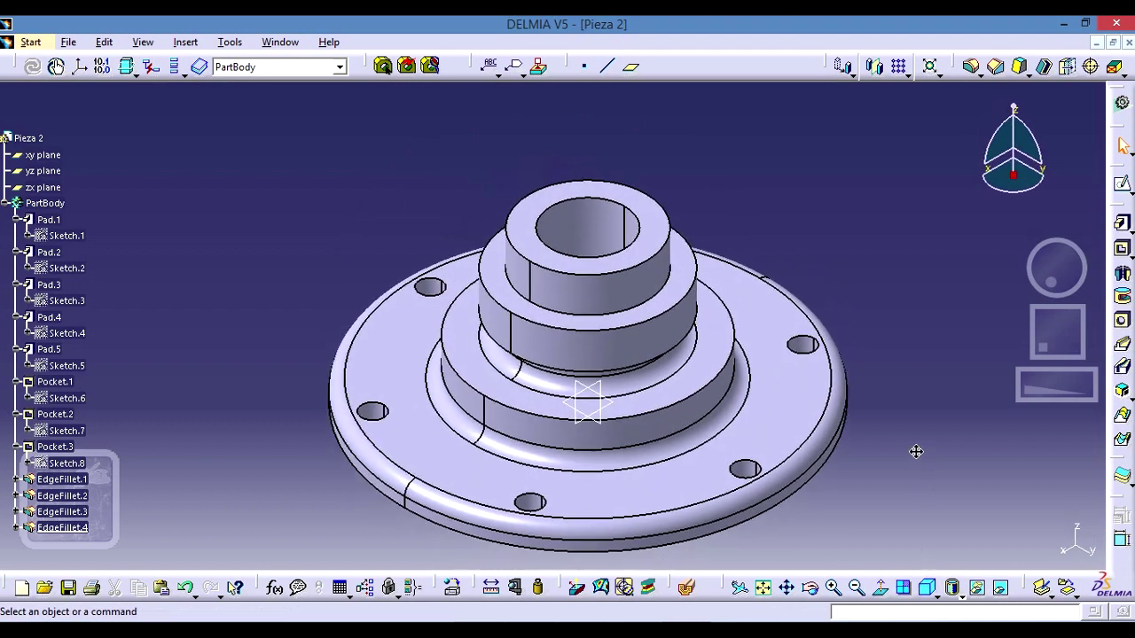